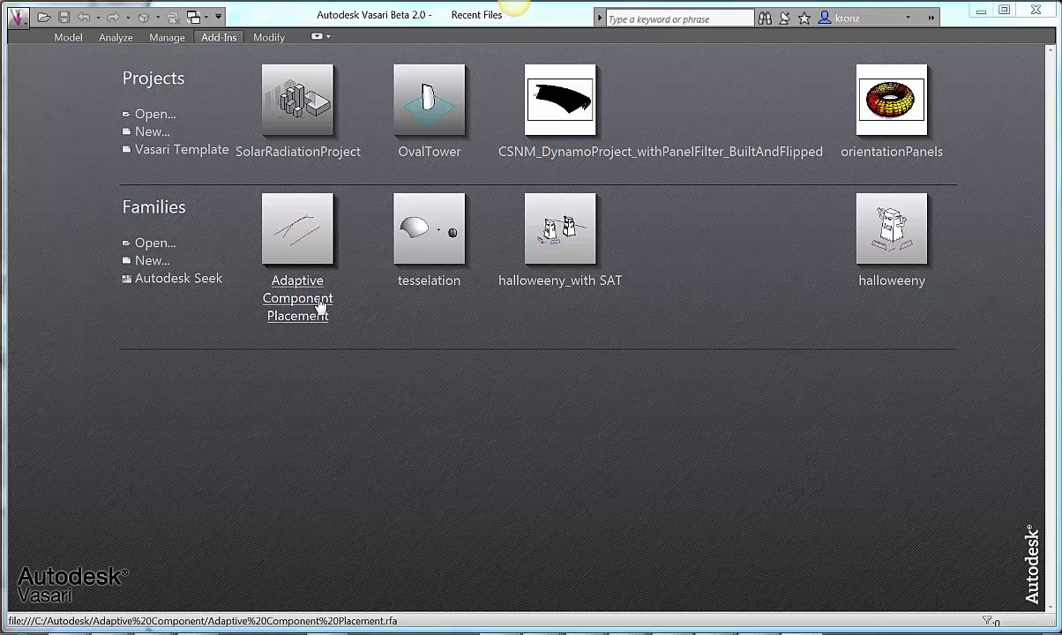
# Browse for a family file to open, going to the DynamoWIP folder inside Autodesk on the C: drive.
pyautogui.click(319, 306)
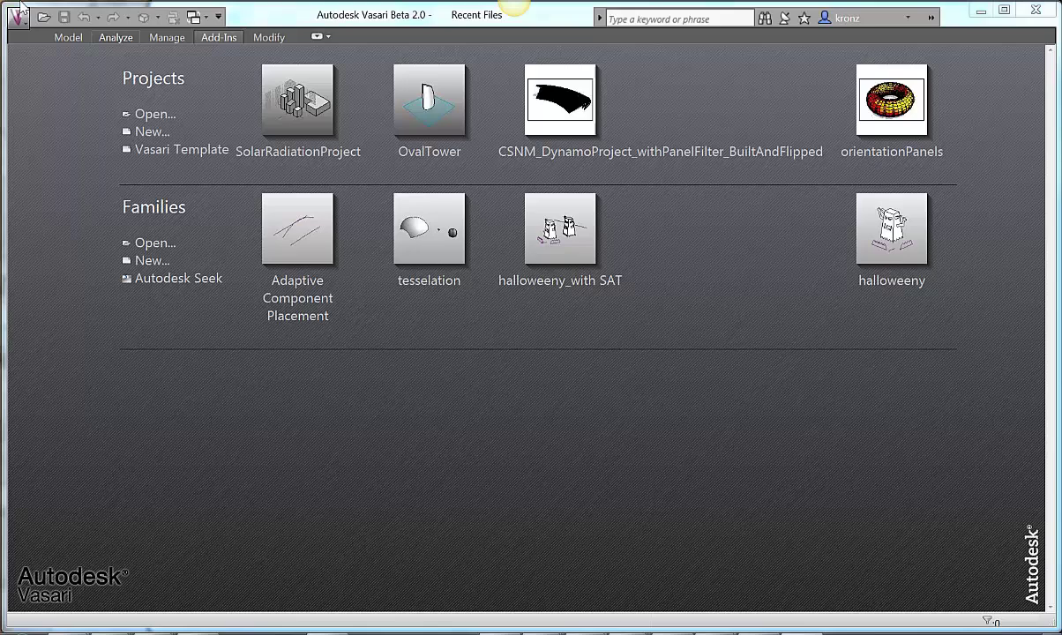
pyautogui.click(150, 244)
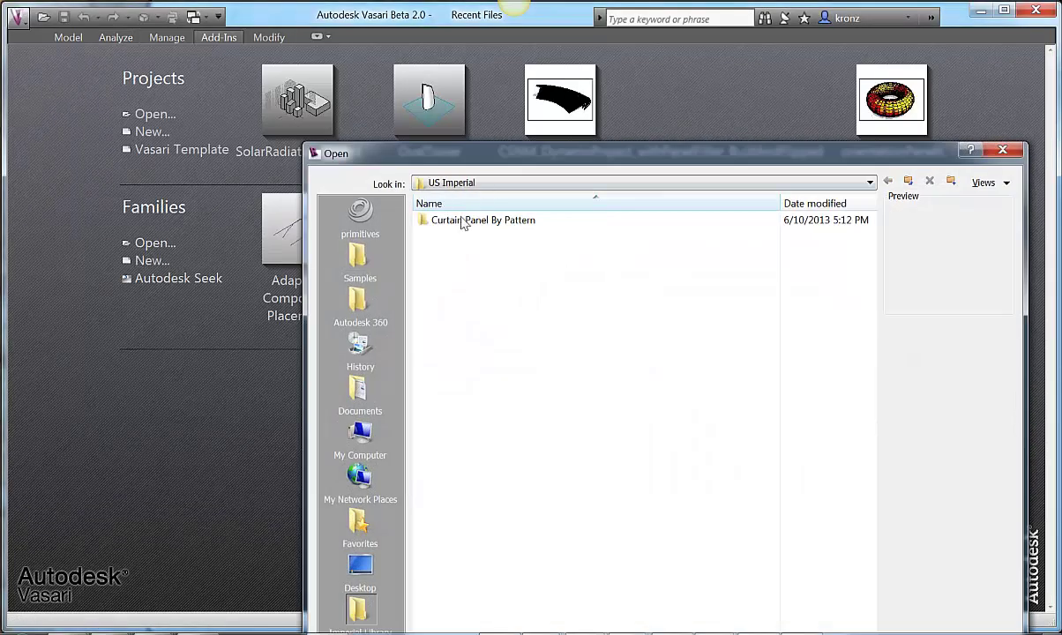
pyautogui.click(362, 433)
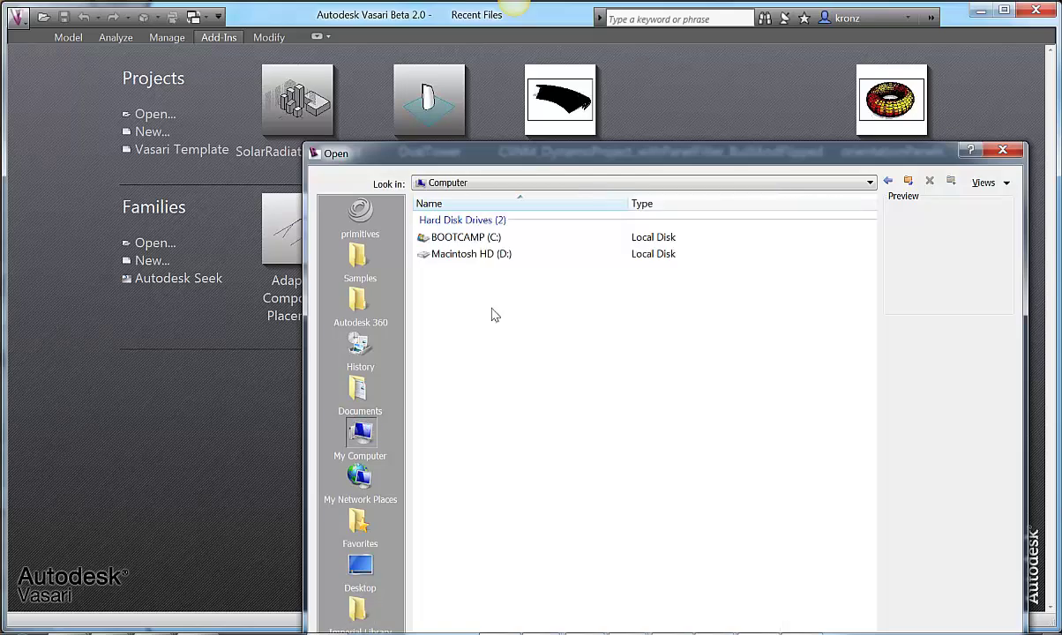
pyautogui.doubleClick(465, 237)
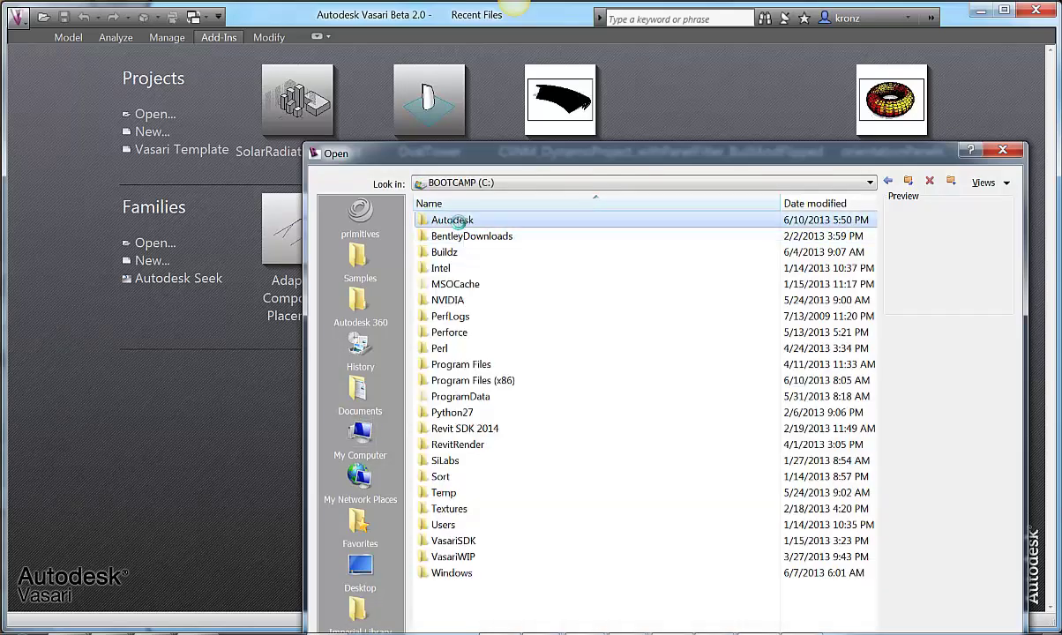
pyautogui.doubleClick(460, 222)
pyautogui.scroll(-3, 538, 444)
pyautogui.scroll(-1, 537, 445)
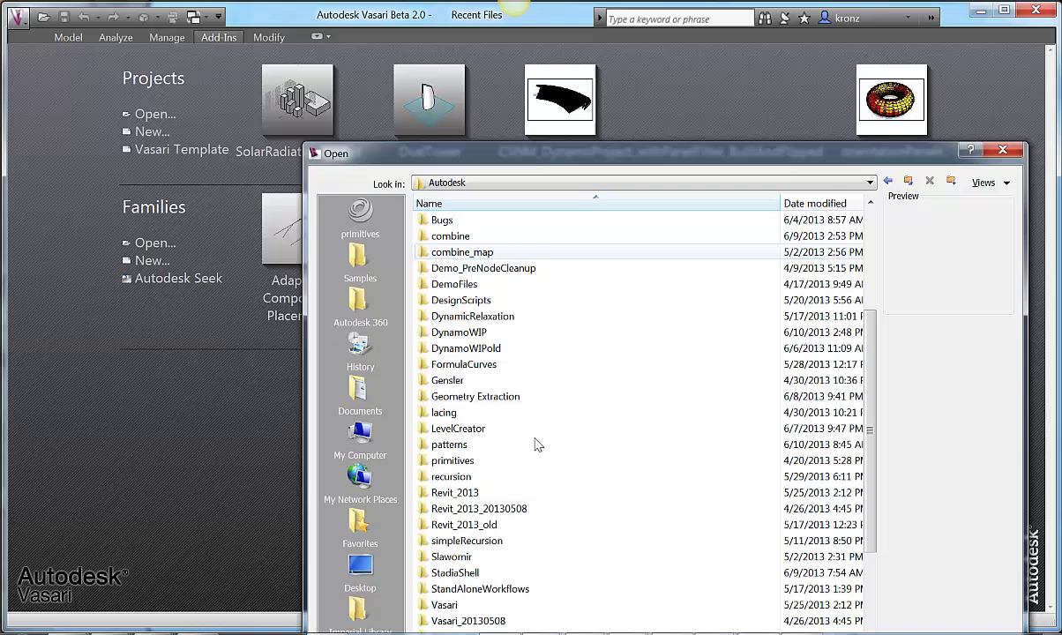
pyautogui.doubleClick(459, 332)
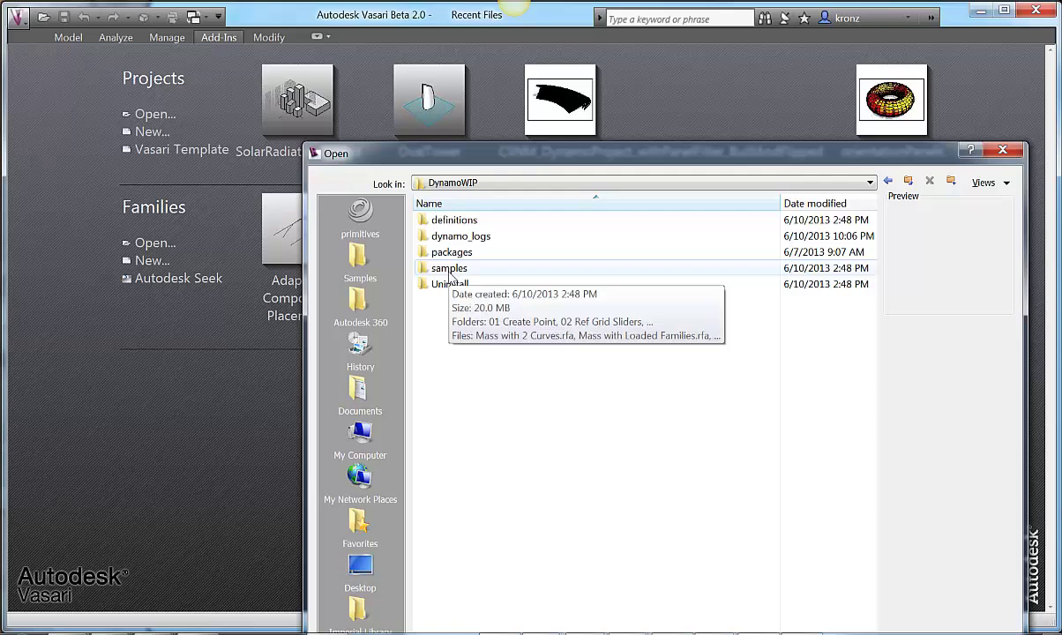
# Open the family Adaptive Component Placement.rfa from the samples subfolder 18 Adaptive Components.
pyautogui.moveTo(503, 160); pyautogui.dragTo(410, 59)
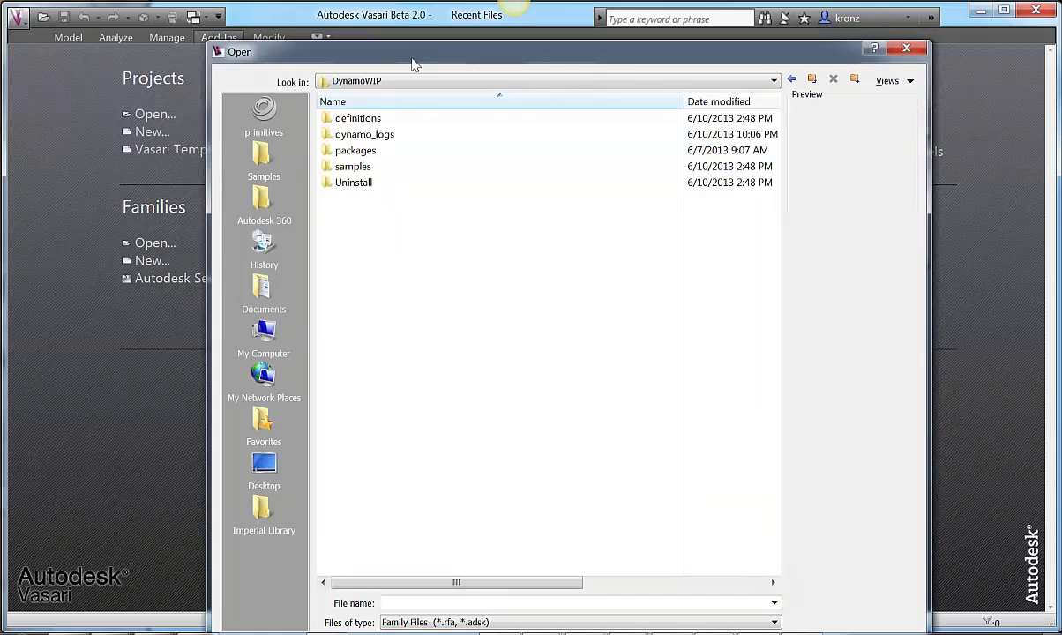
pyautogui.doubleClick(353, 167)
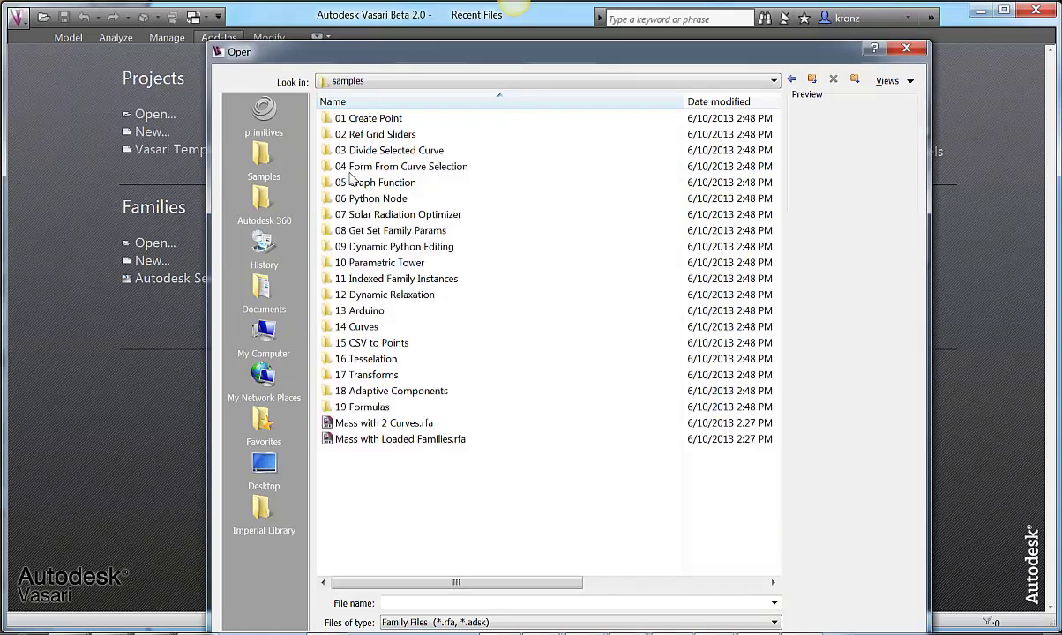
pyautogui.doubleClick(388, 393)
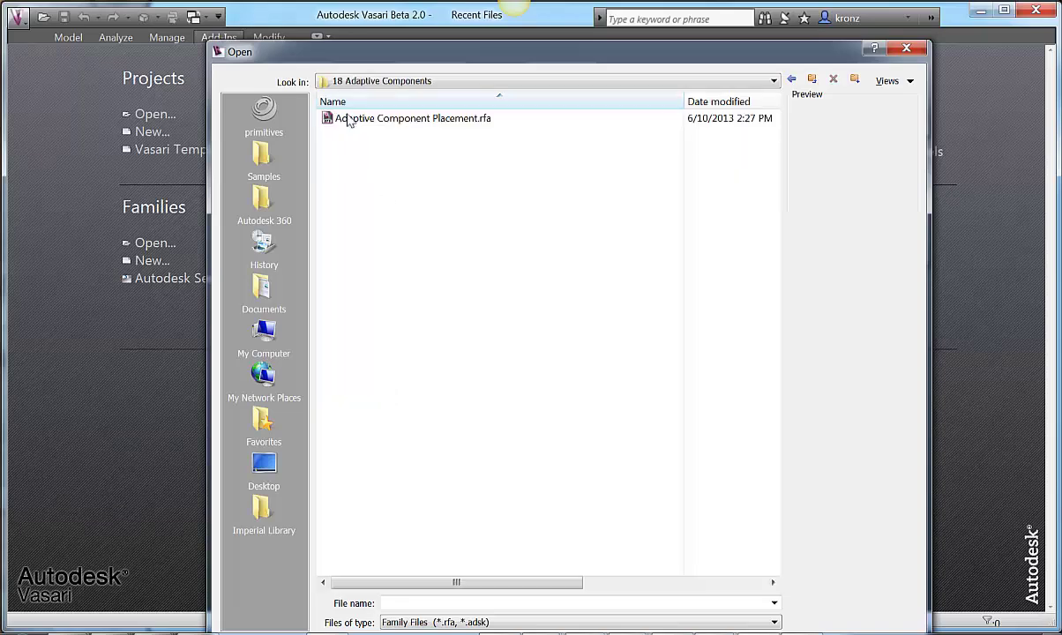
pyautogui.click(358, 127)
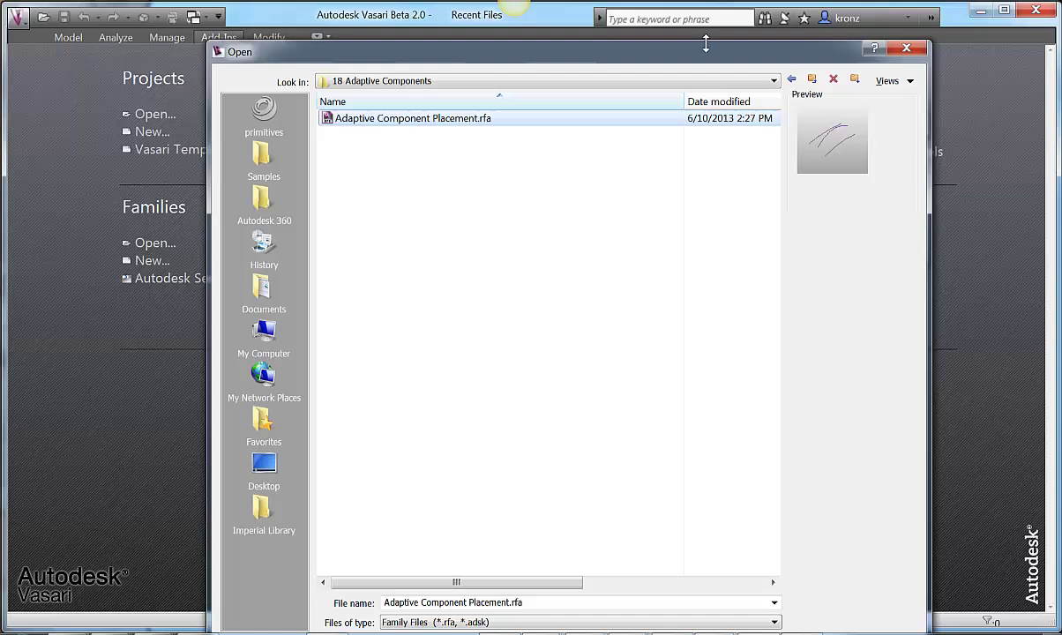
pyautogui.moveTo(705, 43); pyautogui.dragTo(742, 92)
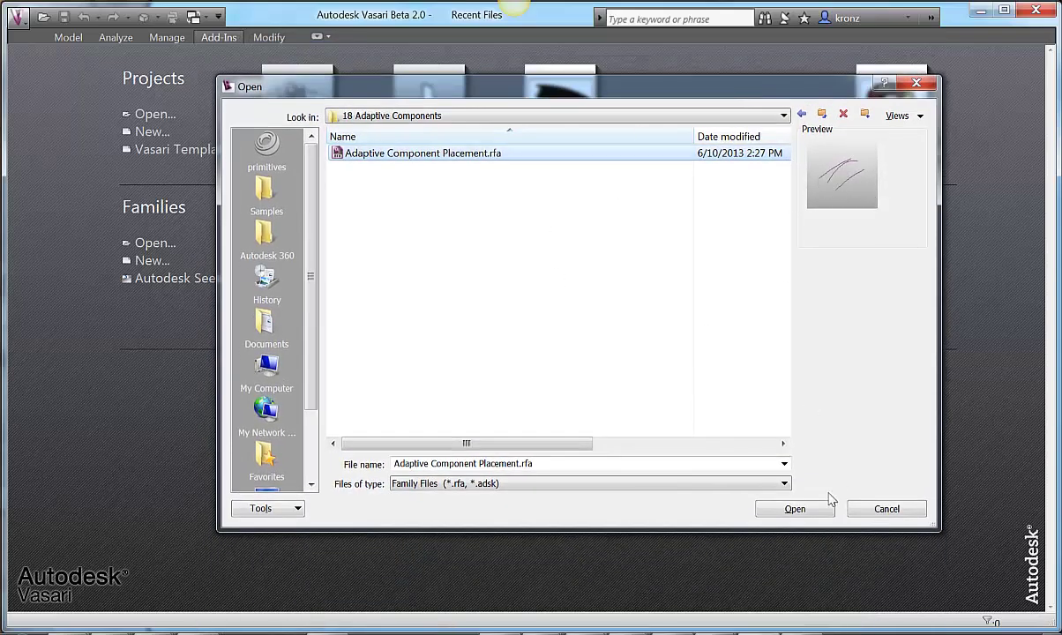
pyautogui.click(795, 508)
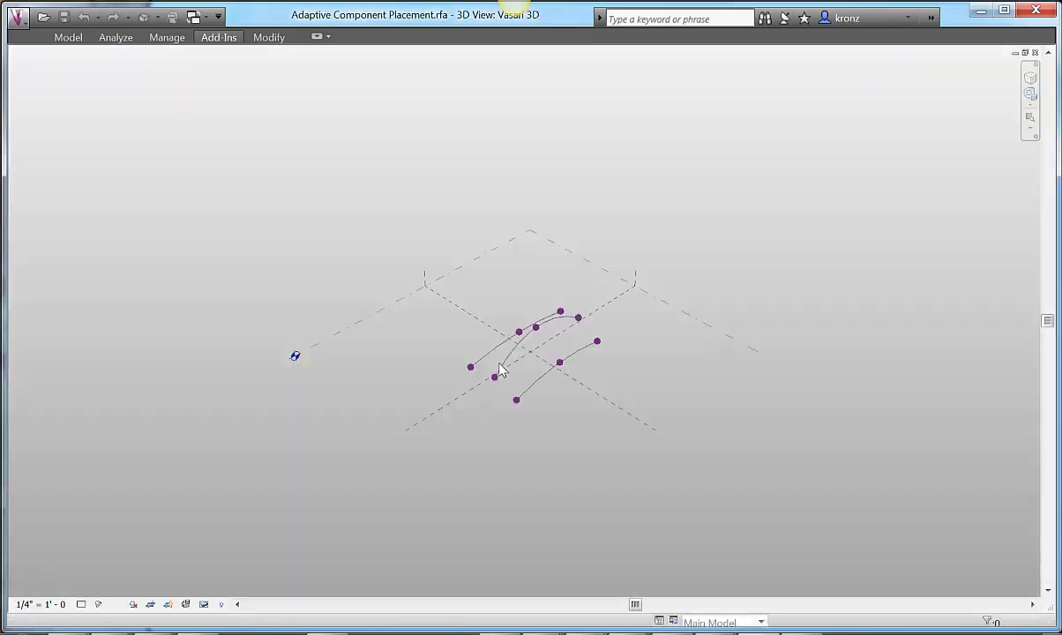
# Place one three-point 3PointAC generic model on Level 1 in the empty area beside the curves.
pyautogui.scroll(3, 709, 463)
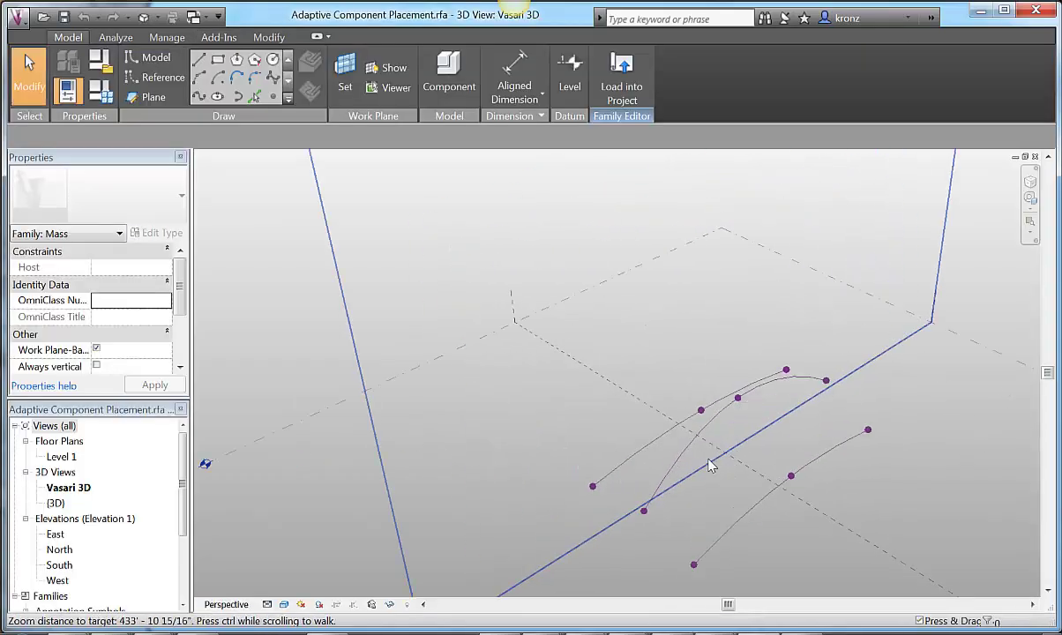
pyautogui.keyDown('shift'); pyautogui.moveTo(717, 504); pyautogui.dragTo(739, 469, button='middle'); pyautogui.keyUp('shift')
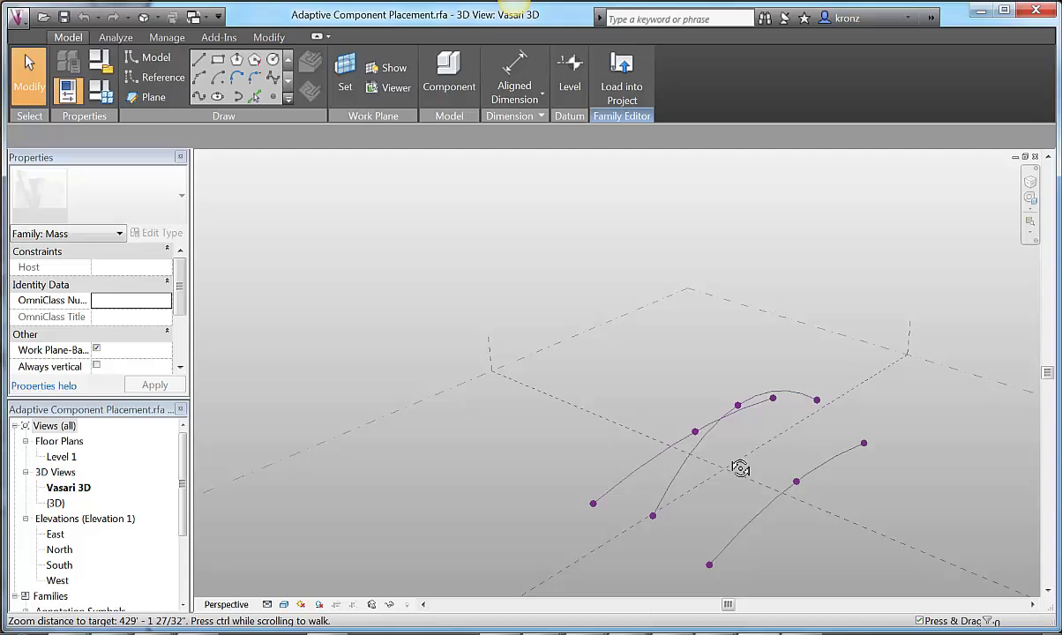
pyautogui.moveTo(184, 463); pyautogui.dragTo(183, 551)
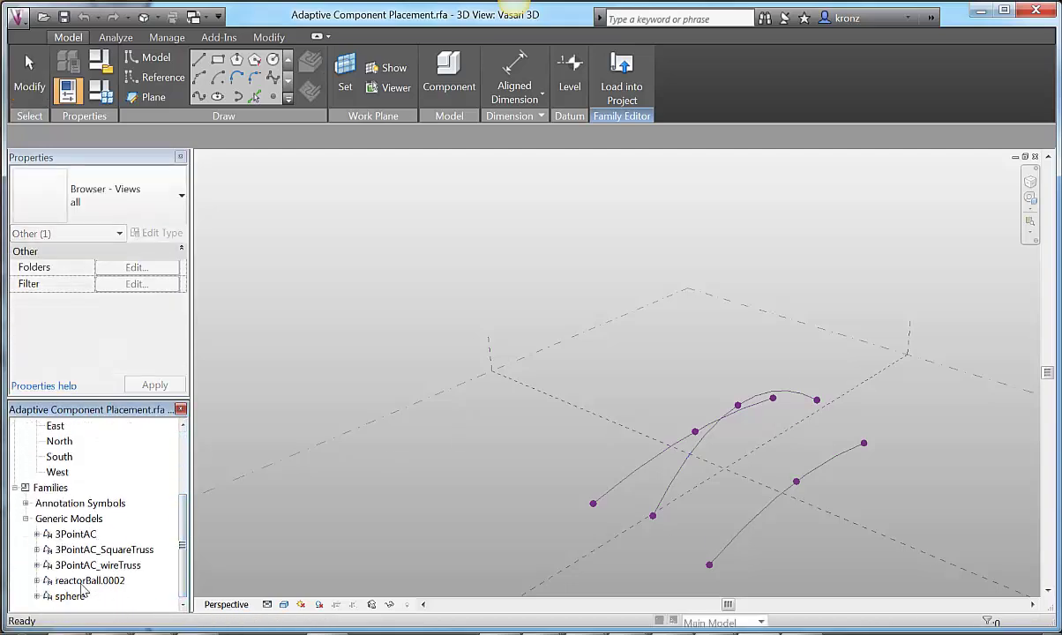
pyautogui.click(76, 535)
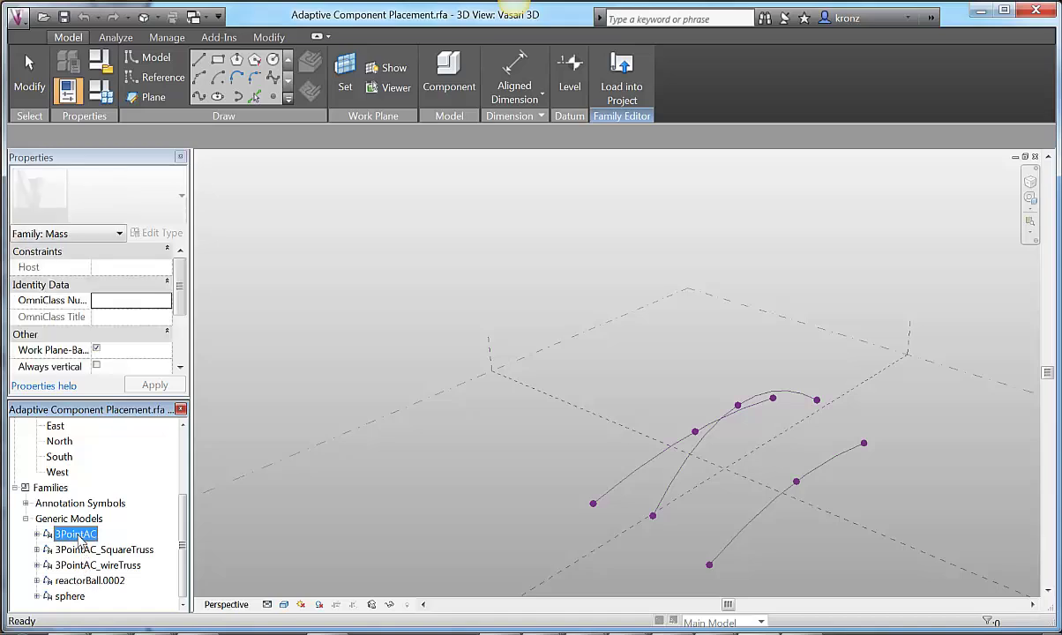
pyautogui.click(38, 534)
pyautogui.moveTo(68, 552); pyautogui.dragTo(328, 490)
pyautogui.click(327, 475)
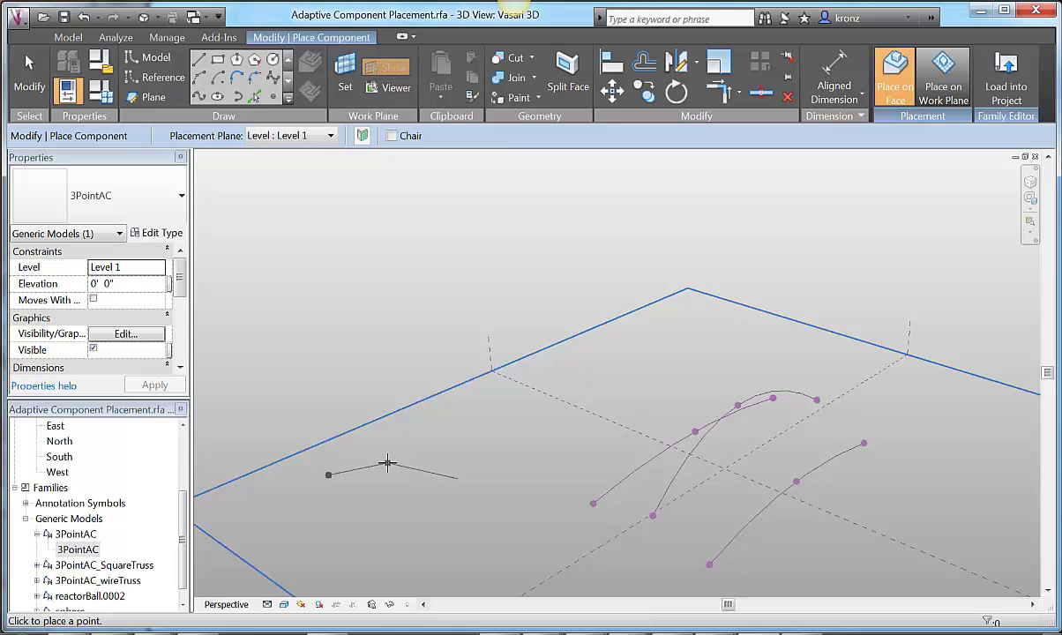
pyautogui.click(387, 463)
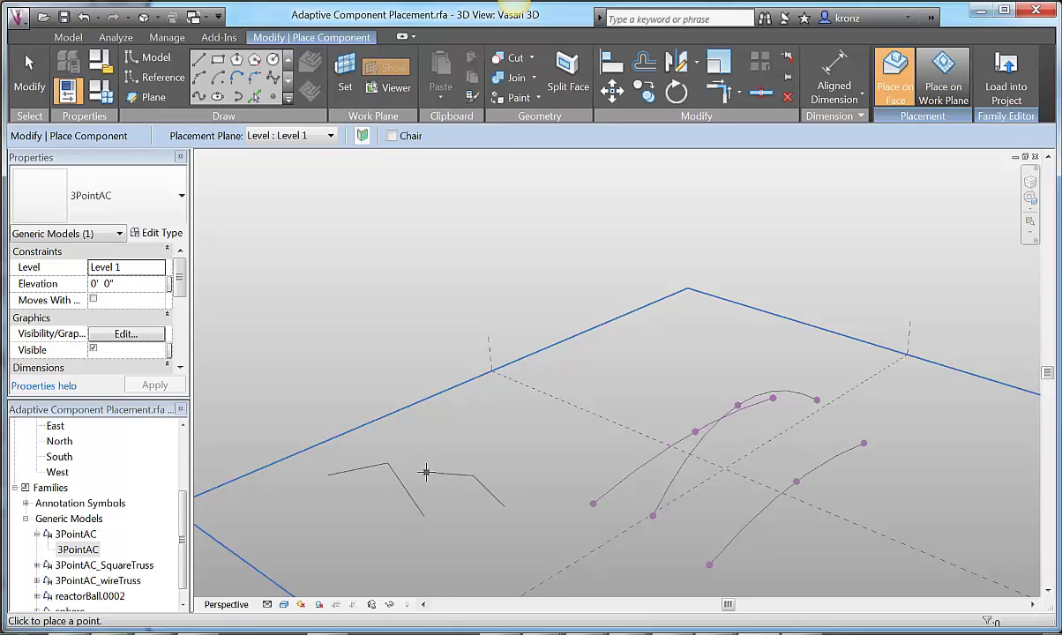
pyautogui.press('Escape')
pyautogui.press('Escape')
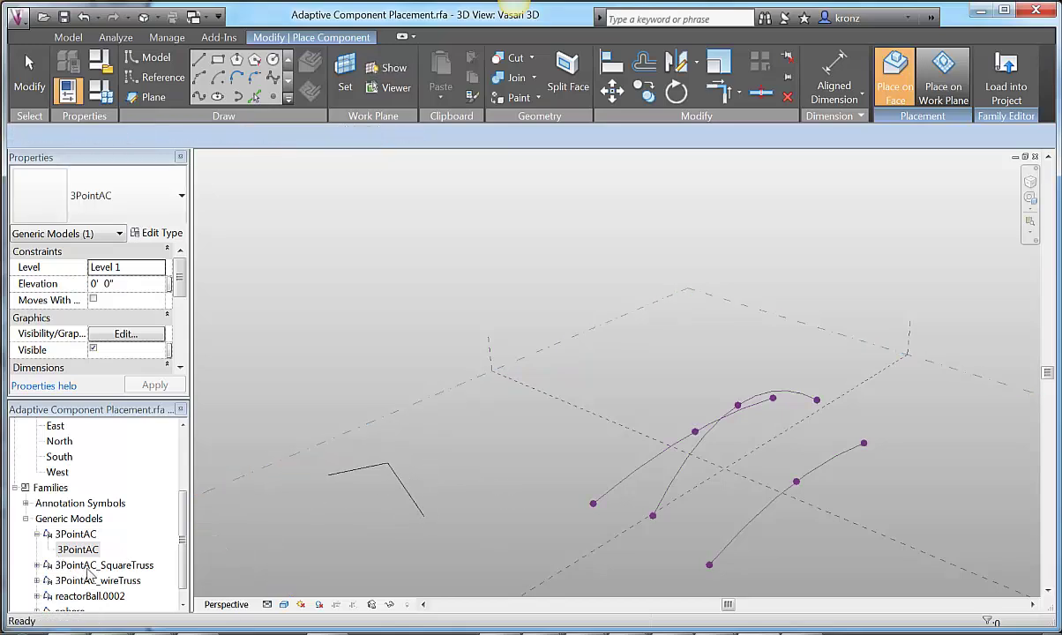
# Place one 3PointAC_SquareTruss component by three points on Level 1, next to the placed 3PointAC line.
pyautogui.click(44, 565)
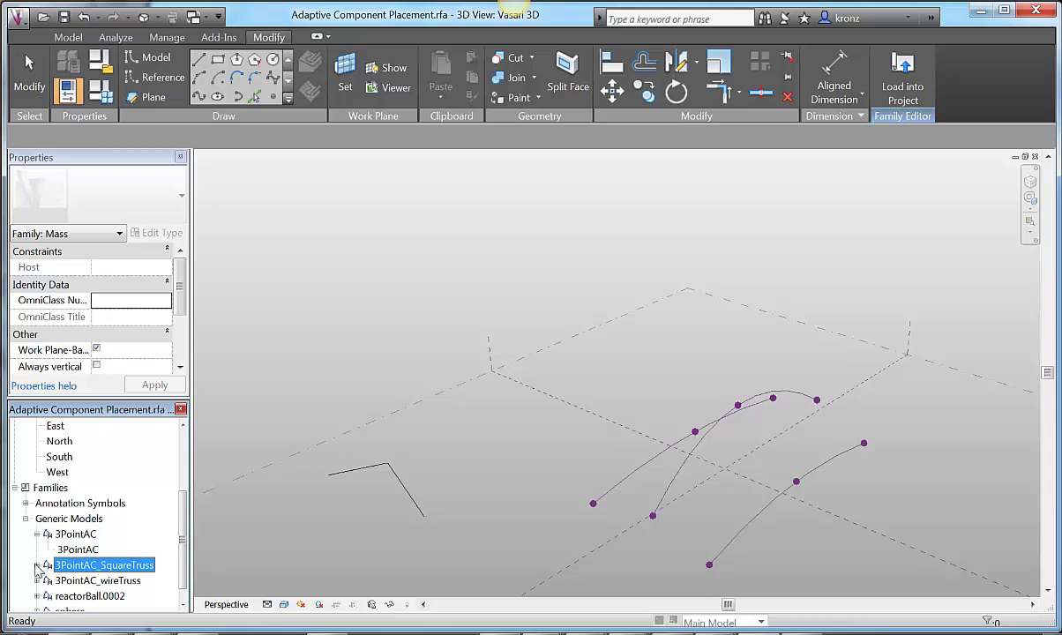
pyautogui.click(37, 565)
pyautogui.click(99, 580)
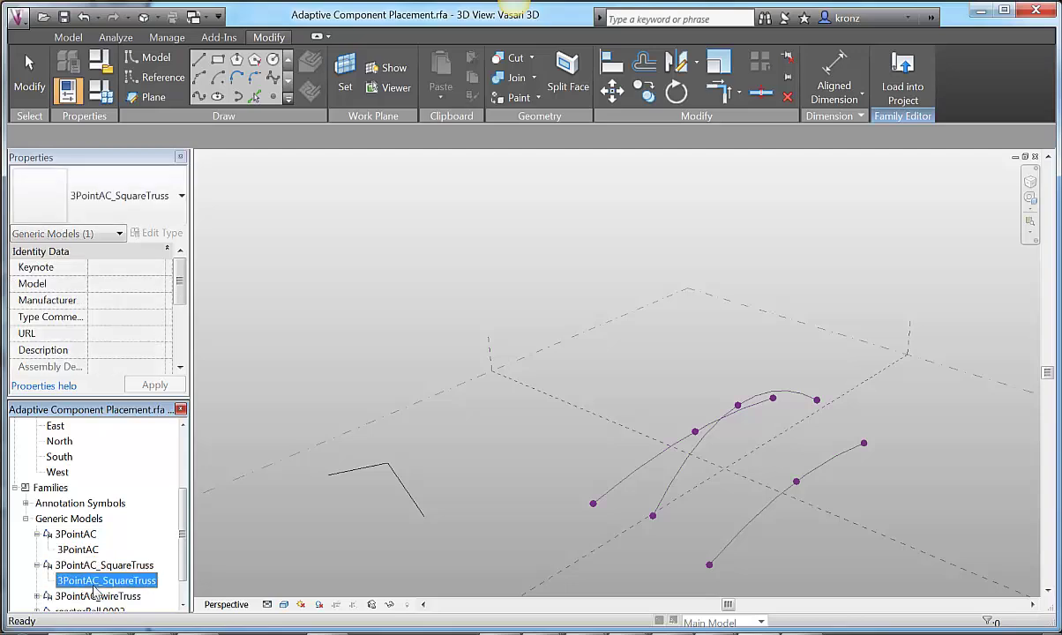
pyautogui.moveTo(299, 507); pyautogui.dragTo(299, 505)
pyautogui.click(280, 498)
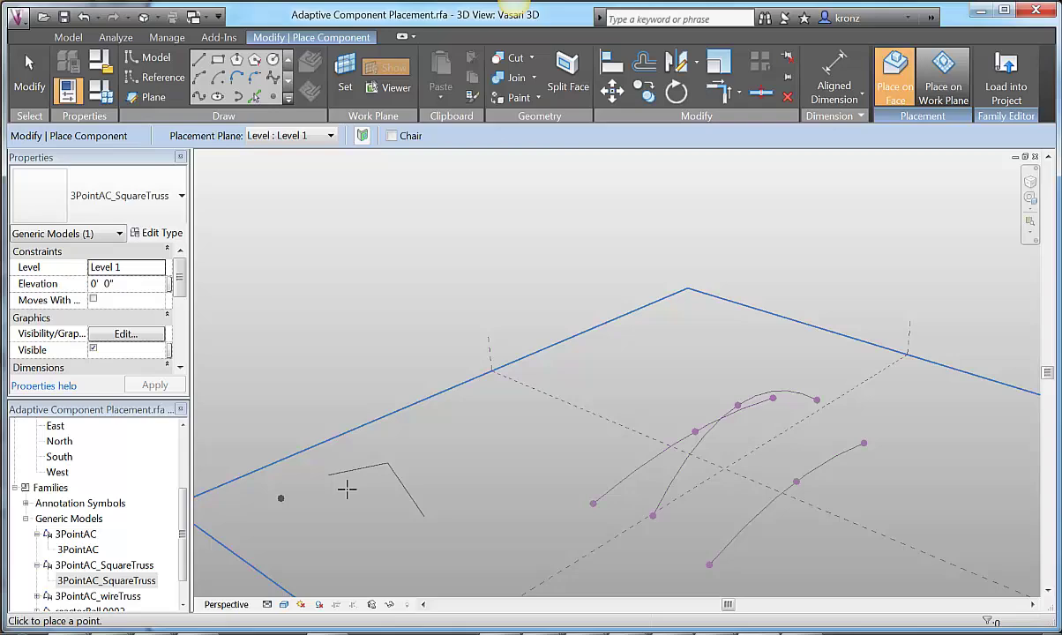
pyautogui.click(346, 490)
pyautogui.click(371, 537)
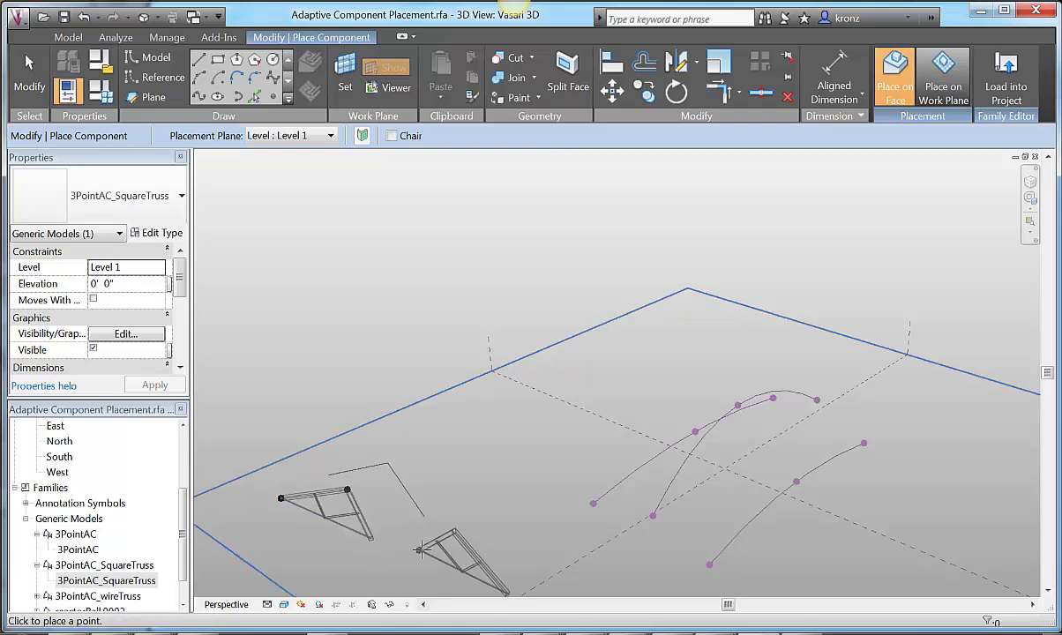
pyautogui.press('Escape')
pyautogui.press('Escape')
# Open the placed square truss's family to examine its adaptive points and members from several angles, and close it without saving.
pyautogui.scroll(4, 323, 521)
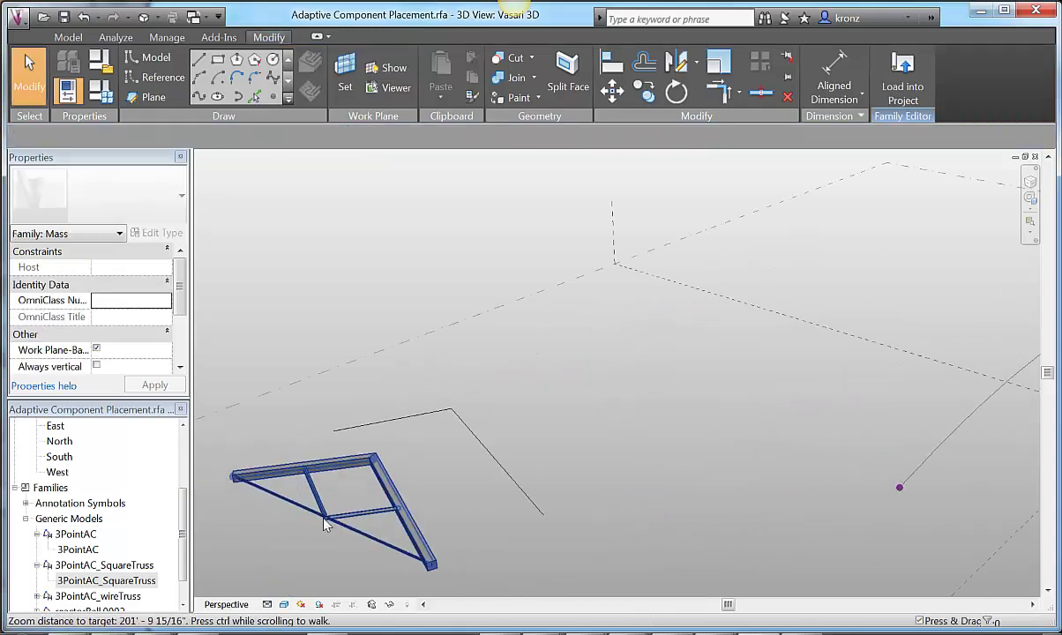
pyautogui.click(394, 494)
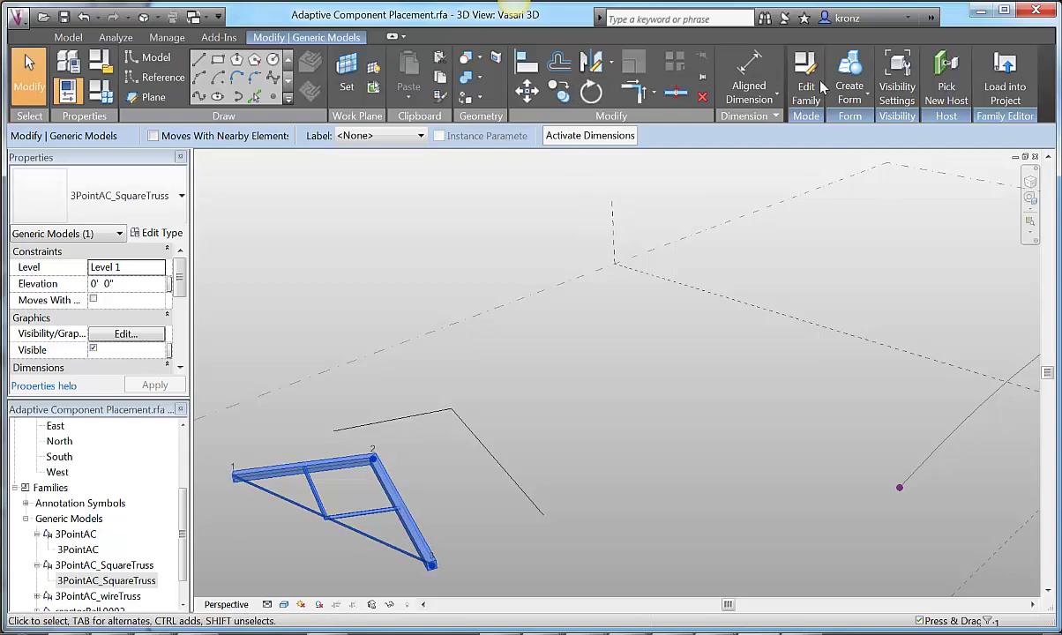
pyautogui.click(806, 85)
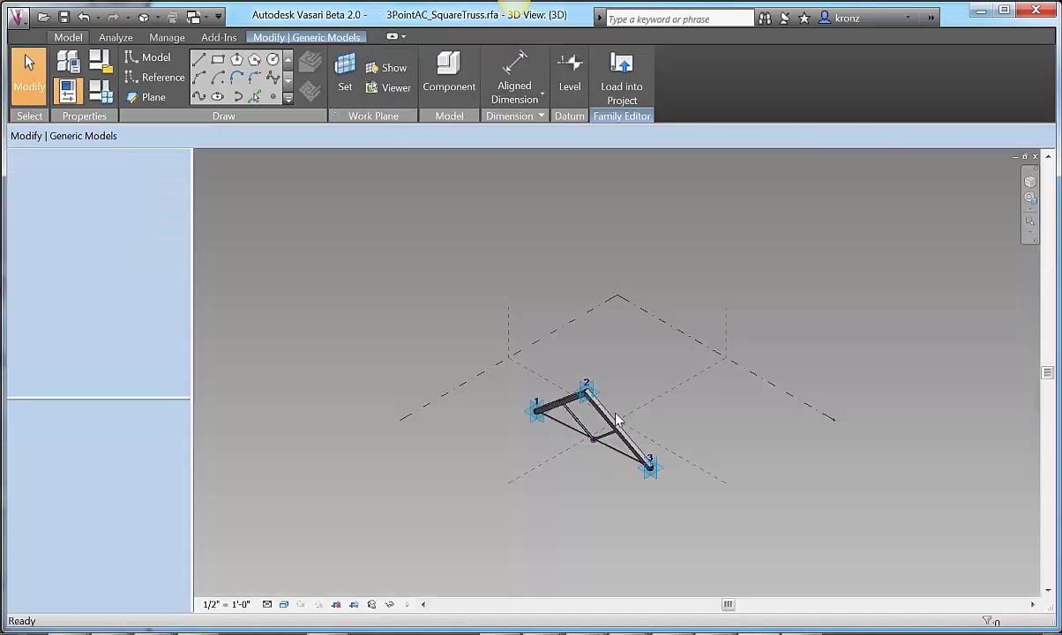
pyautogui.scroll(4, 529, 454)
pyautogui.keyDown('shift'); pyautogui.moveTo(502, 465); pyautogui.dragTo(610, 404, button='middle'); pyautogui.keyUp('shift')
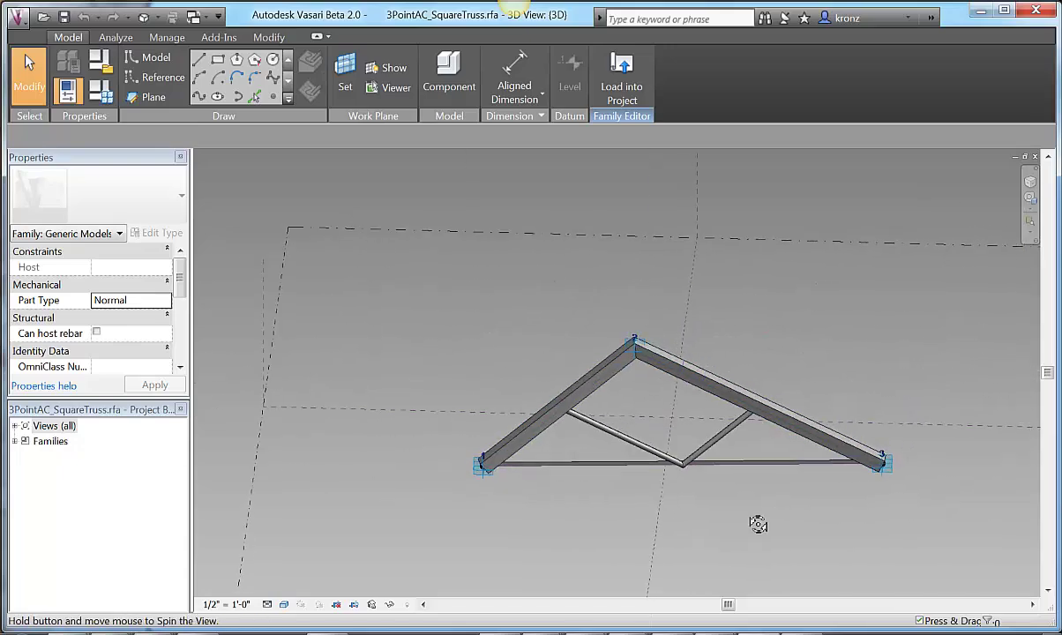
pyautogui.keyDown('shift'); pyautogui.moveTo(756, 524); pyautogui.dragTo(623, 475, button='middle'); pyautogui.keyUp('shift')
pyautogui.keyDown('shift'); pyautogui.moveTo(498, 464); pyautogui.dragTo(477, 452, button='middle'); pyautogui.keyUp('shift')
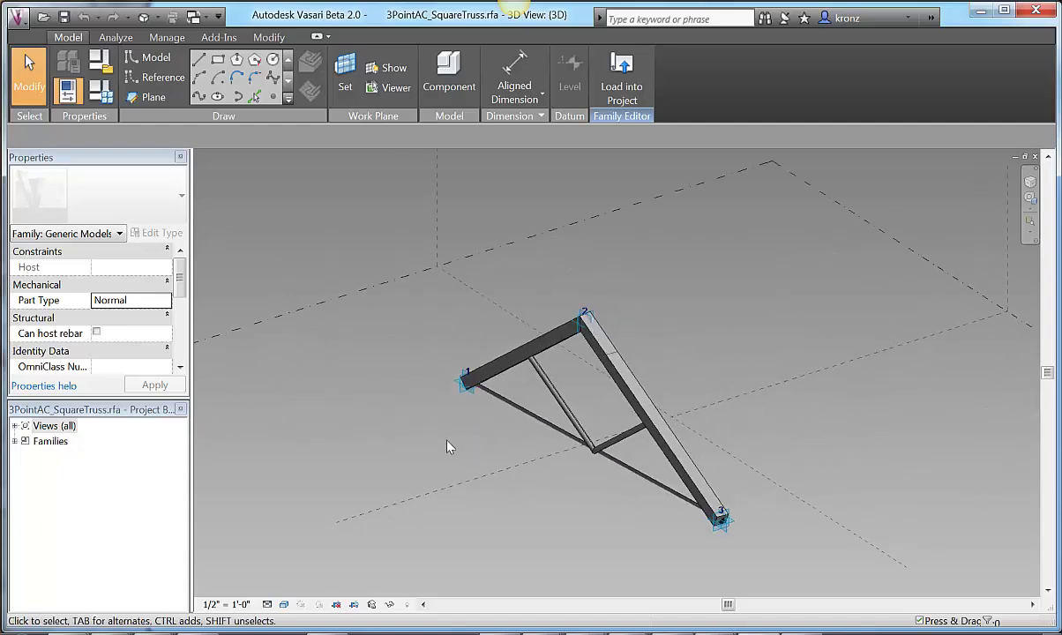
pyautogui.click(1035, 158)
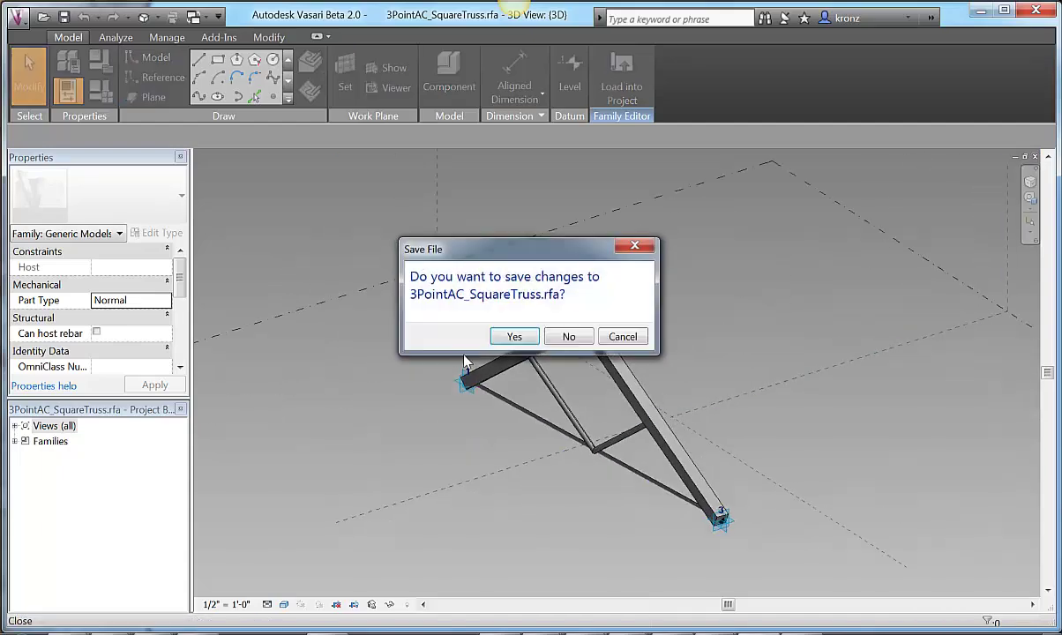
pyautogui.click(569, 336)
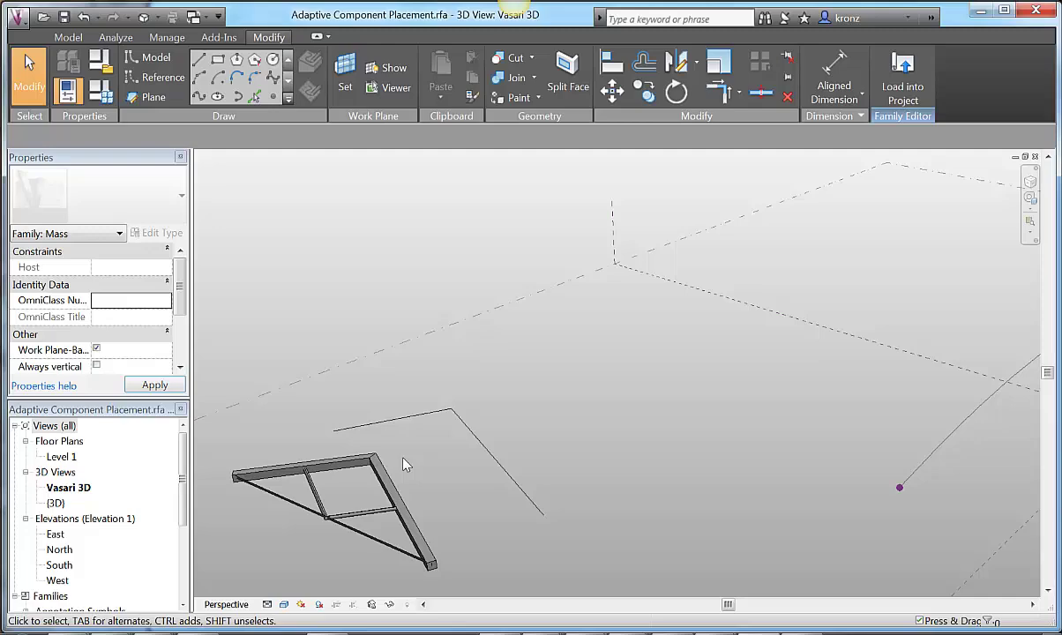
# Bring the three curves into view and launch the Dynamo visual programming add-in, moving its window slightly aside.
pyautogui.scroll(-1, 421, 434)
pyautogui.scroll(-1, 272, 433)
pyautogui.scroll(-1, 654, 480)
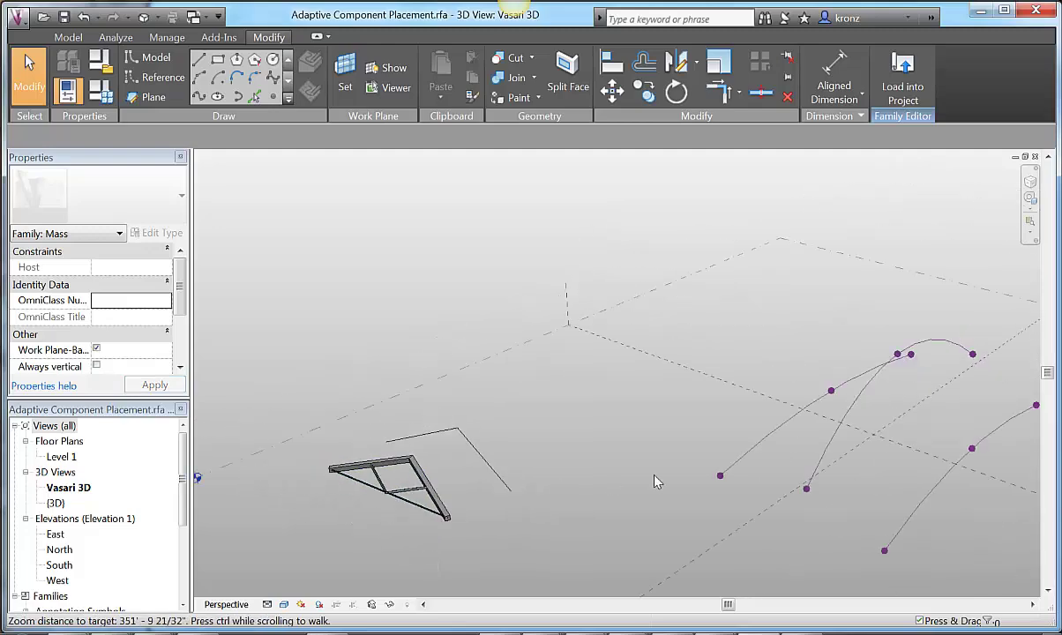
pyautogui.moveTo(654, 481); pyautogui.dragTo(458, 441, button='middle')
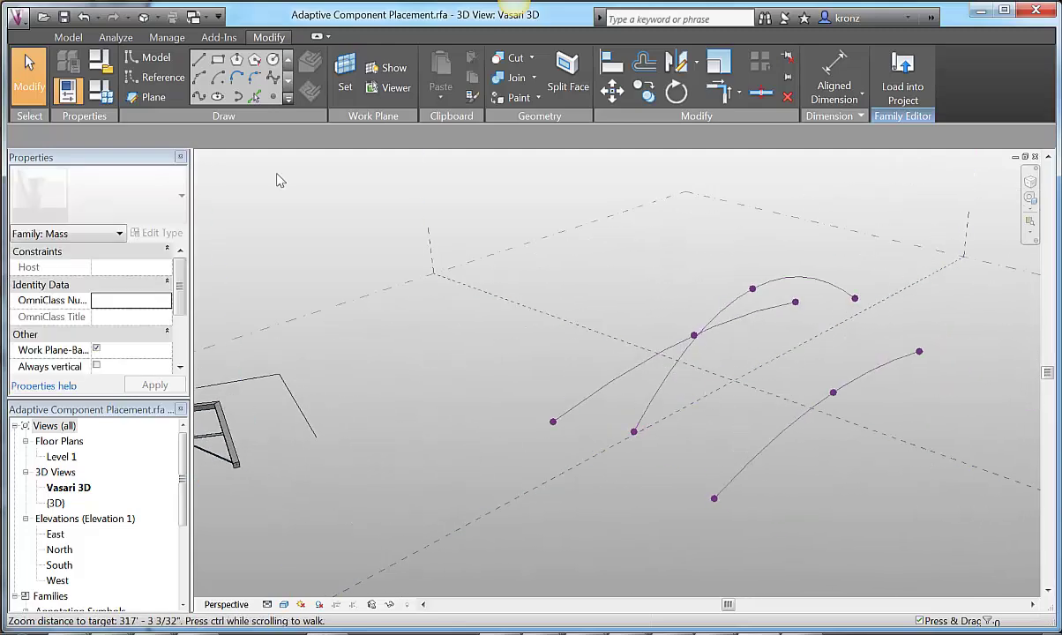
pyautogui.click(221, 39)
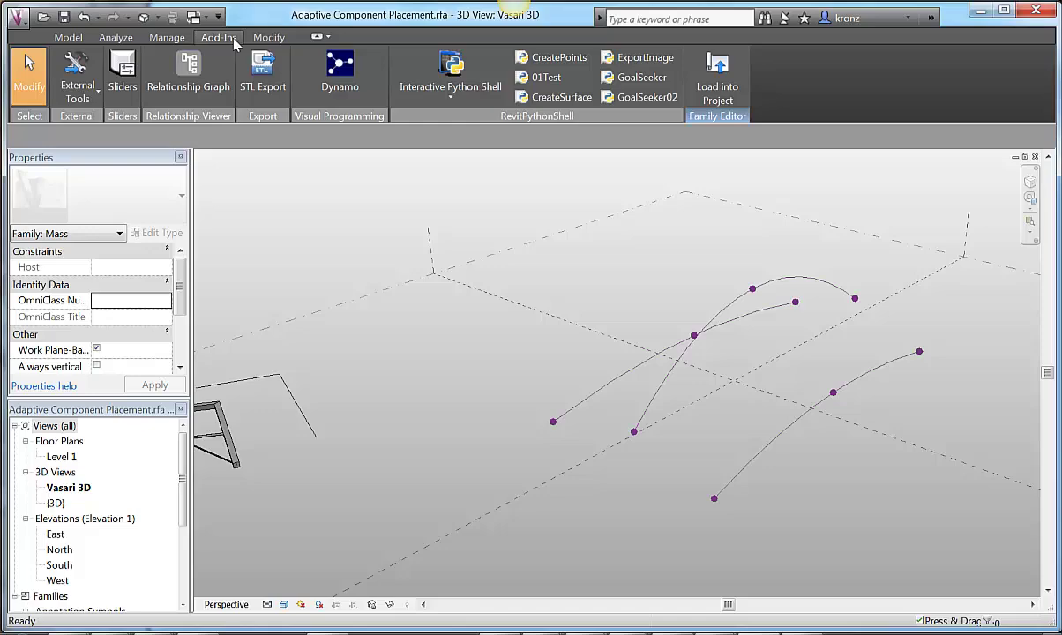
pyautogui.click(337, 64)
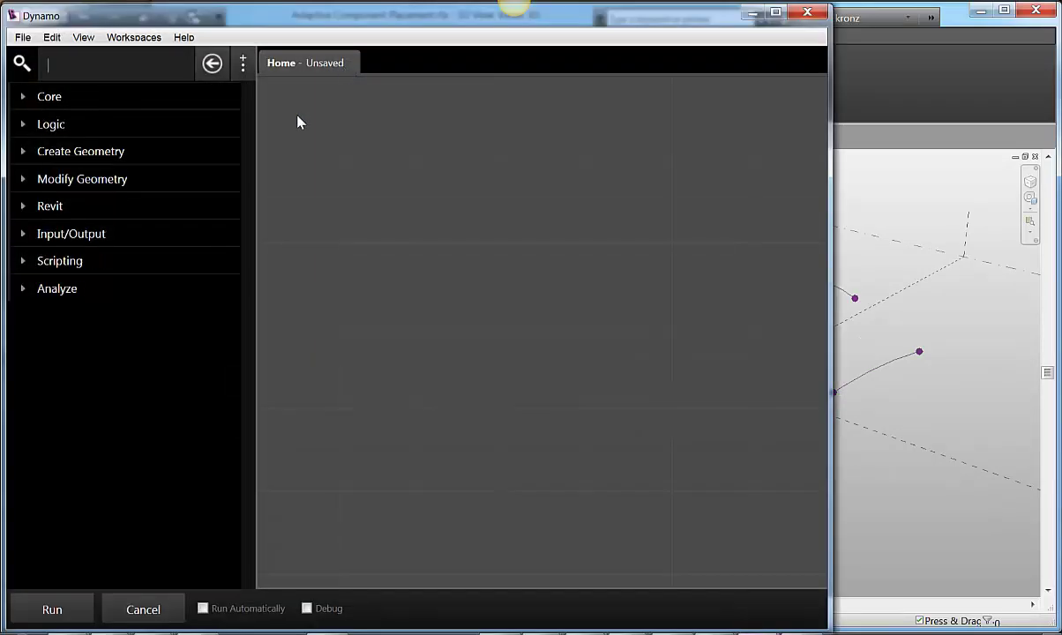
pyautogui.moveTo(296, 23)
pyautogui.mouseDown()
pyautogui.moveTo(312, 26)
pyautogui.moveTo(277, 21)
pyautogui.mouseUp()
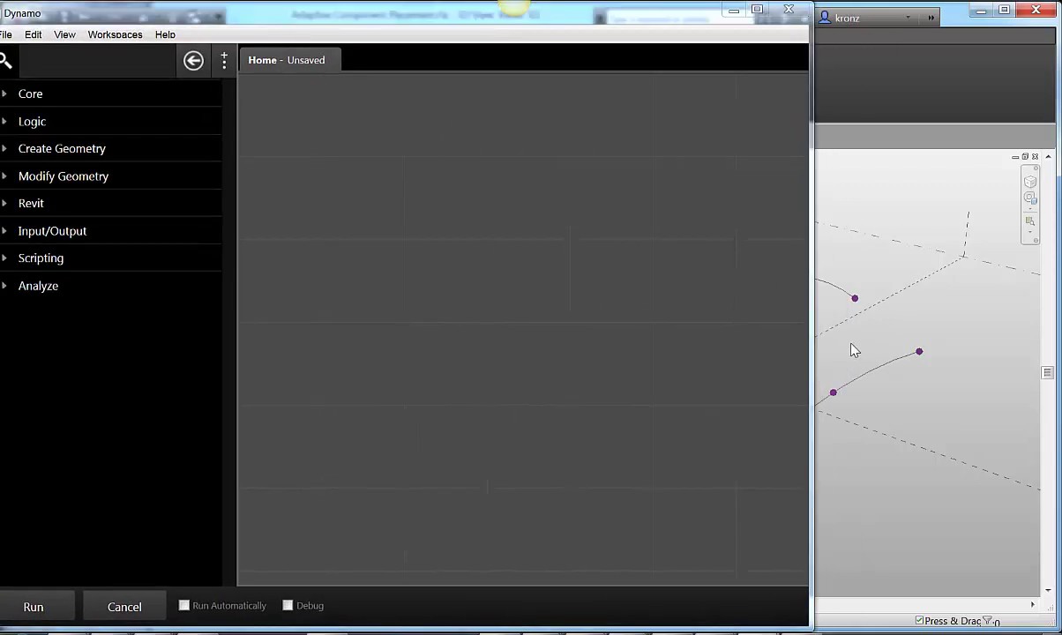
# Open the Adaptive Component Placement sample graph from the 18 Adaptive Components samples.
pyautogui.scroll(-3, 851, 357)
pyautogui.keyDown('shift'); pyautogui.moveTo(860, 363); pyautogui.dragTo(980, 413, button='middle'); pyautogui.keyUp('shift')
pyautogui.keyDown('shift'); pyautogui.moveTo(991, 455); pyautogui.dragTo(993, 495, button='middle'); pyautogui.keyUp('shift')
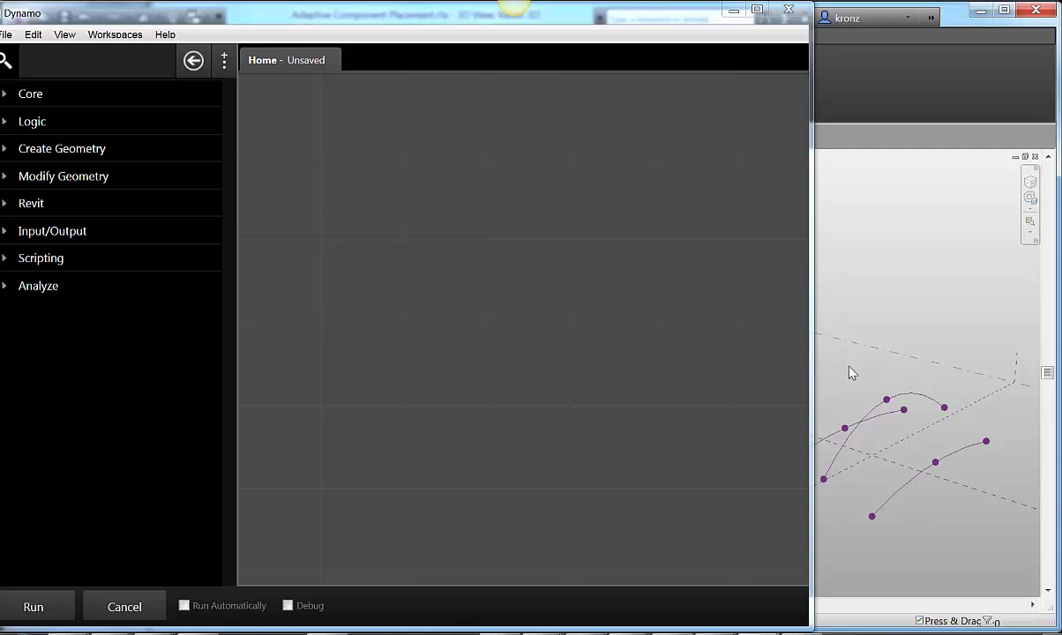
pyautogui.moveTo(849, 372); pyautogui.dragTo(901, 351, button='middle')
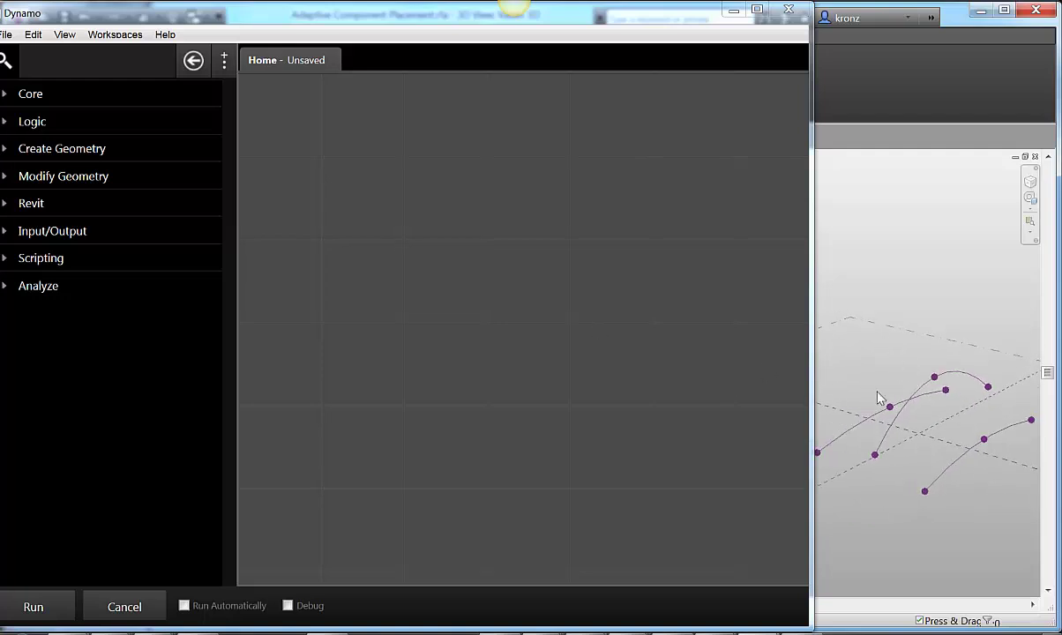
pyautogui.click(165, 35)
pyautogui.moveTo(75, 52)
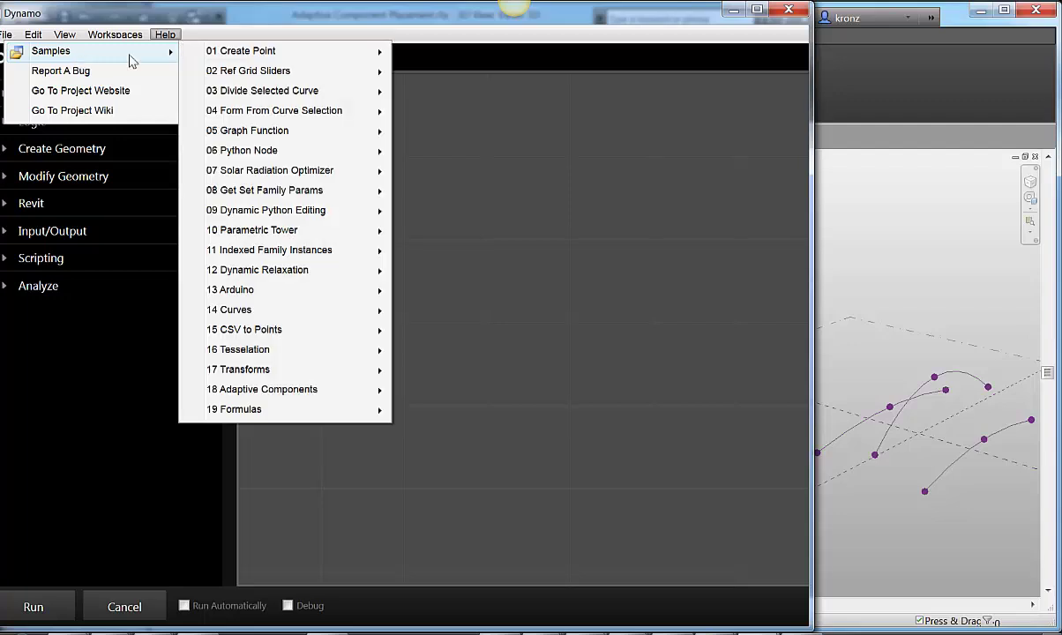
pyautogui.moveTo(277, 390)
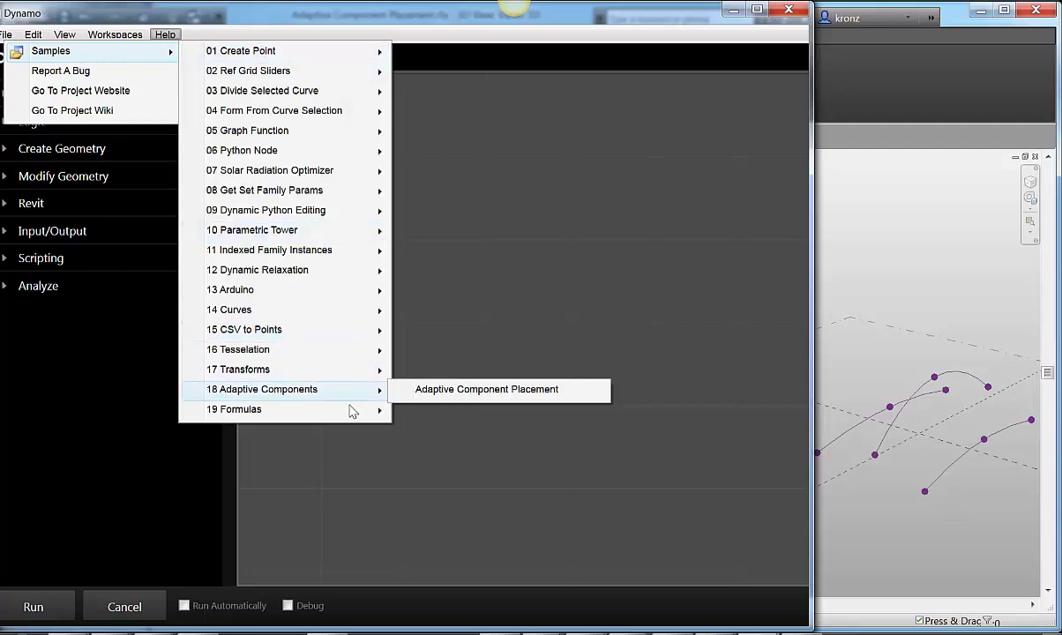
pyautogui.click(476, 391)
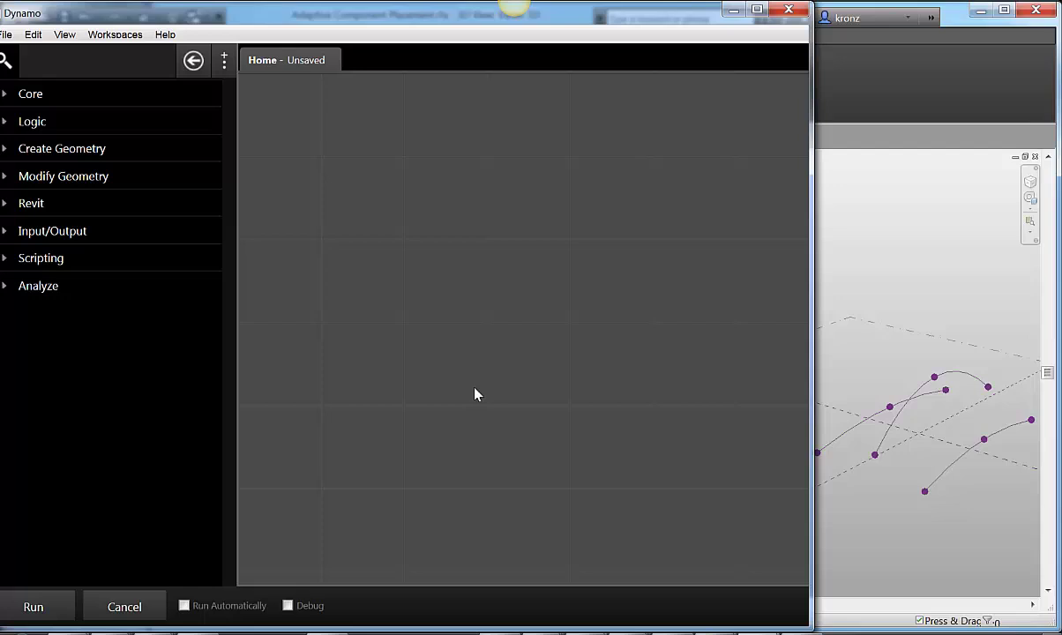
# Reassign the three Select Curve nodes by picking one of the model's three curves for each node.
pyautogui.scroll(-3, 394, 318)
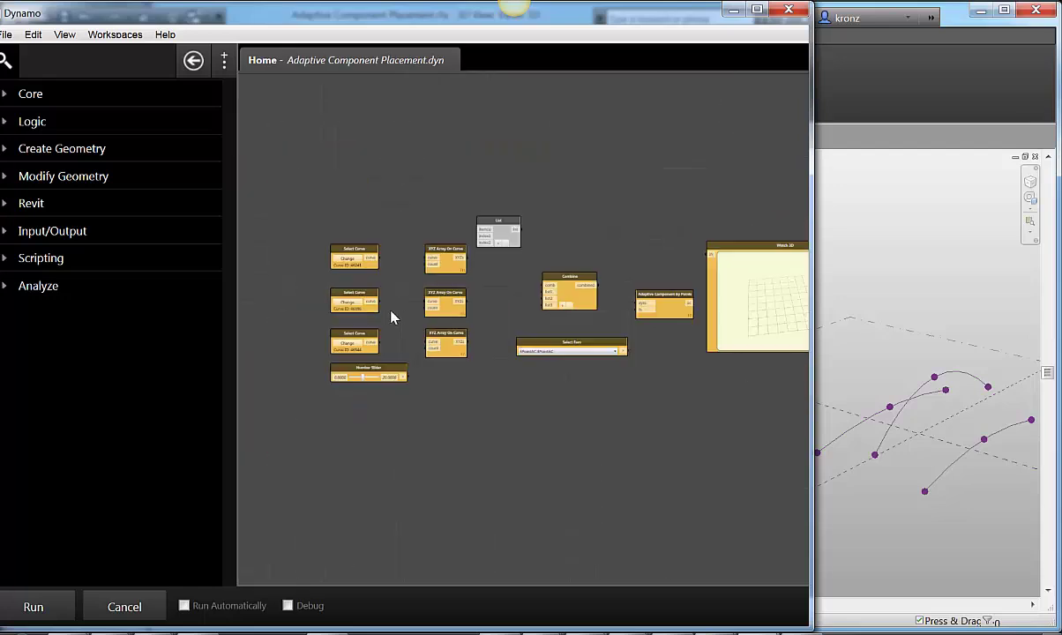
pyautogui.scroll(2, 393, 317)
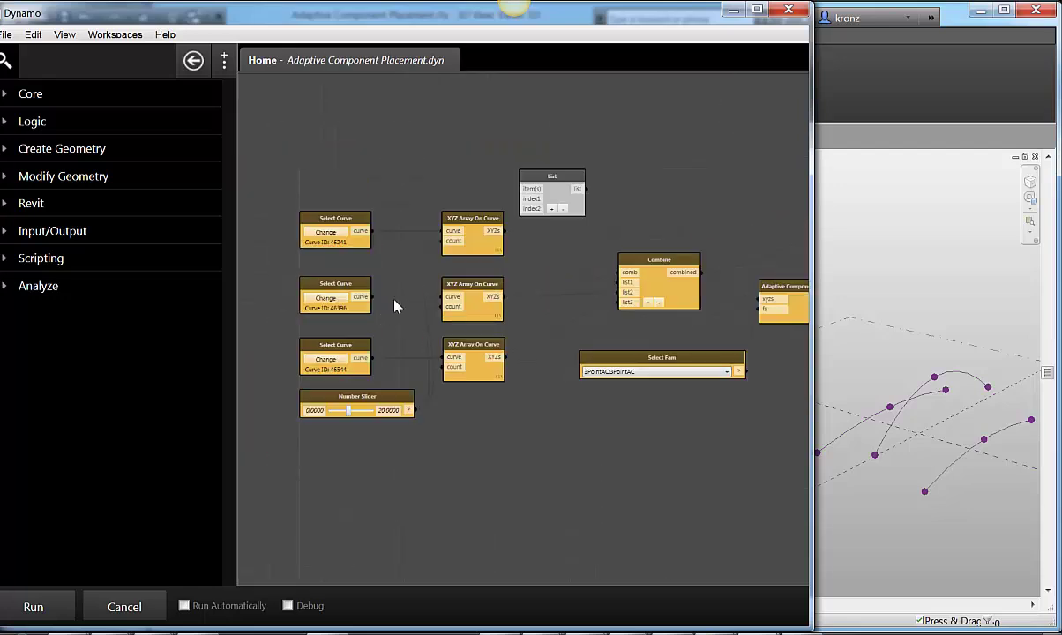
pyautogui.scroll(3, 309, 256)
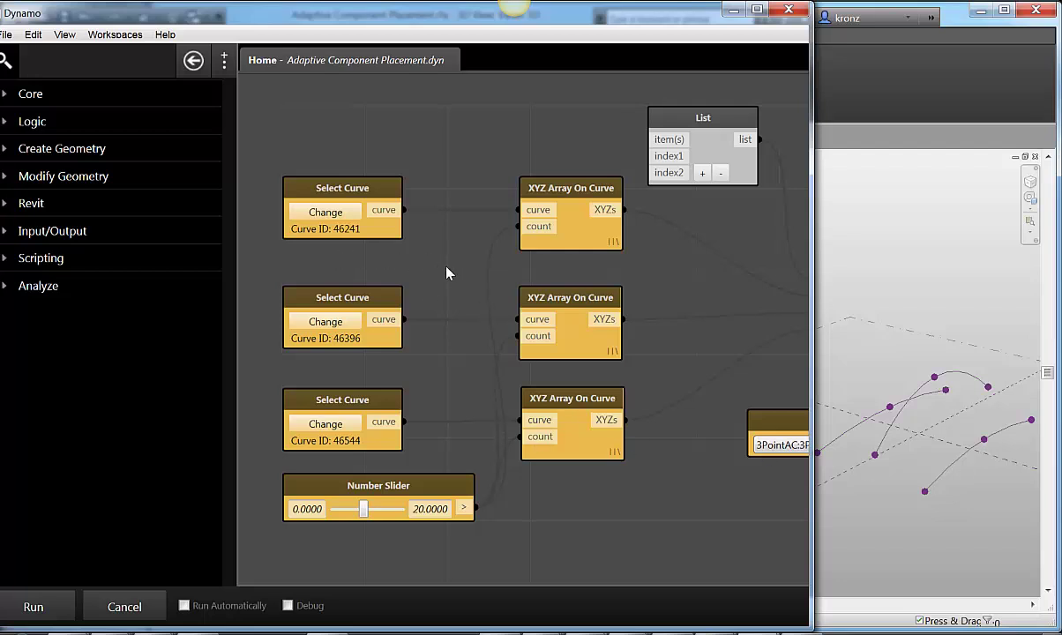
pyautogui.scroll(-3, 428, 270)
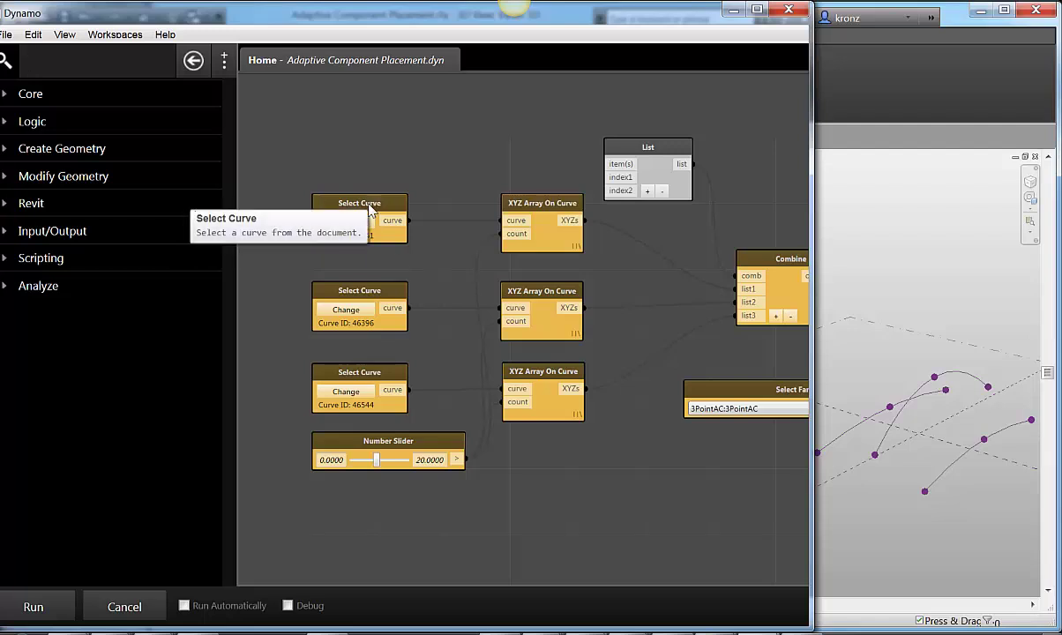
pyautogui.moveTo(366, 209)
pyautogui.mouseDown()
pyautogui.moveTo(382, 177)
pyautogui.moveTo(370, 214)
pyautogui.mouseUp()
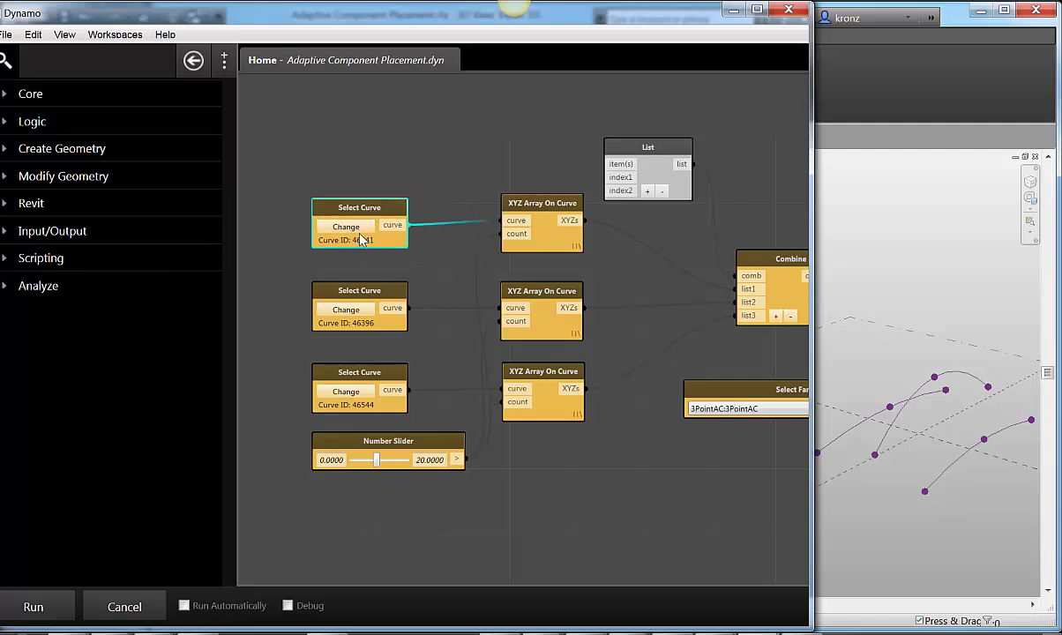
pyautogui.click(349, 227)
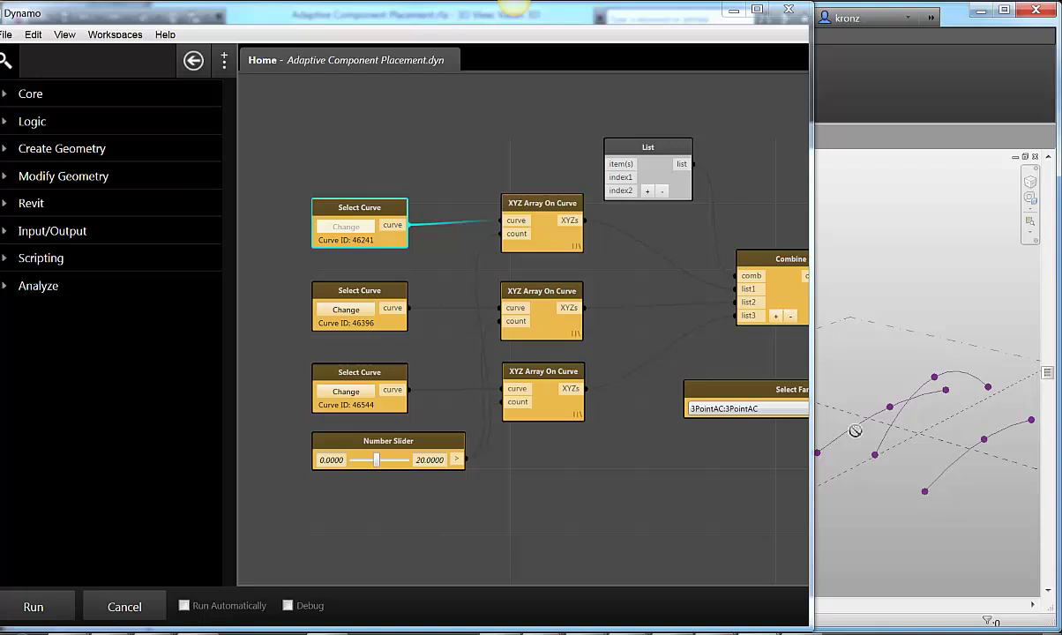
pyautogui.click(868, 459)
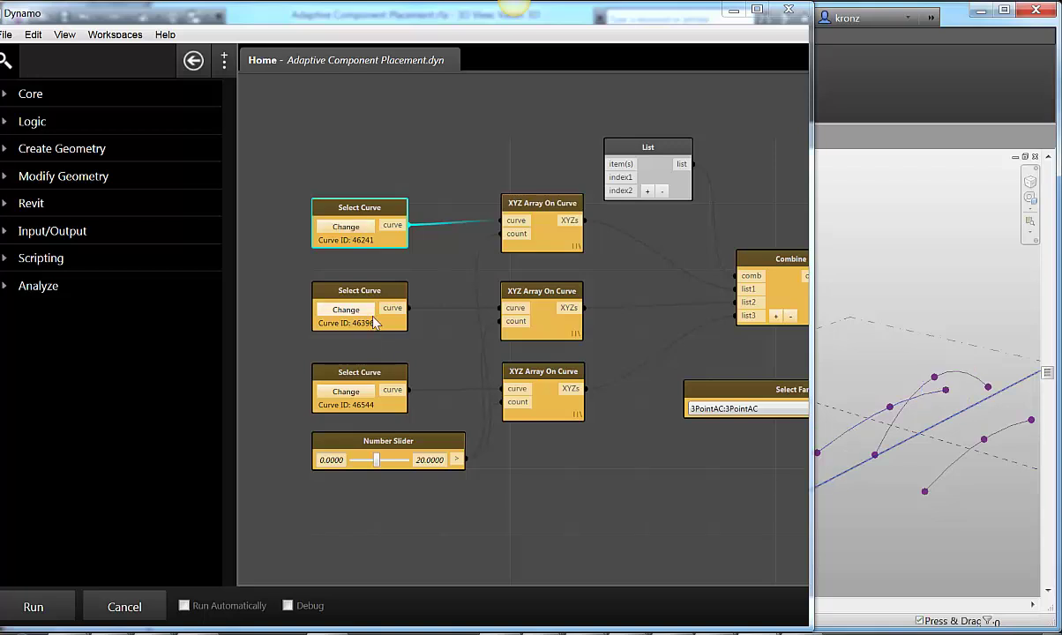
pyautogui.click(349, 310)
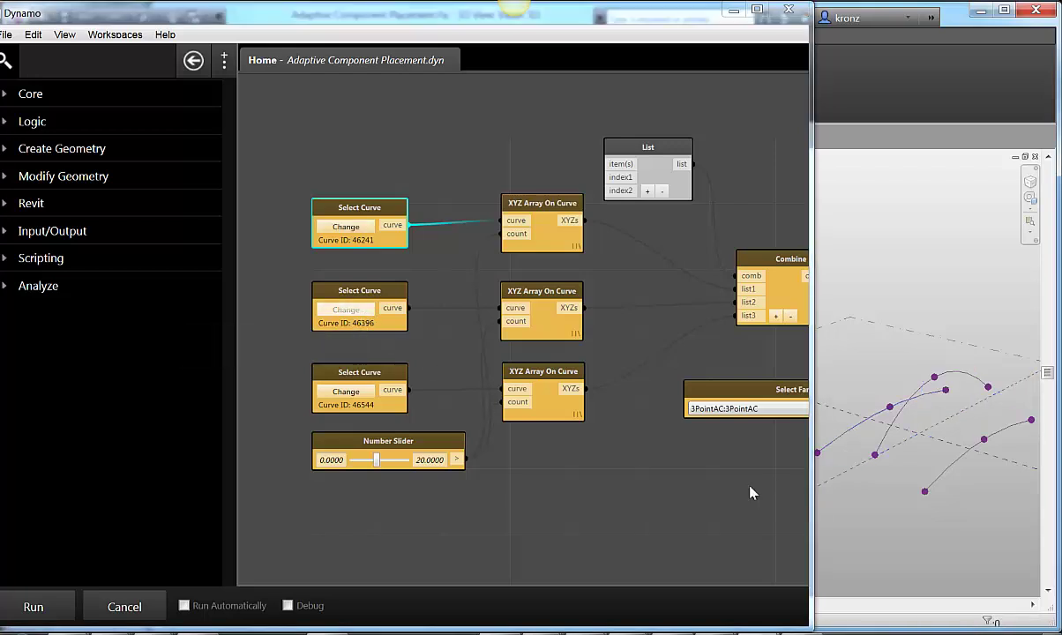
pyautogui.click(898, 417)
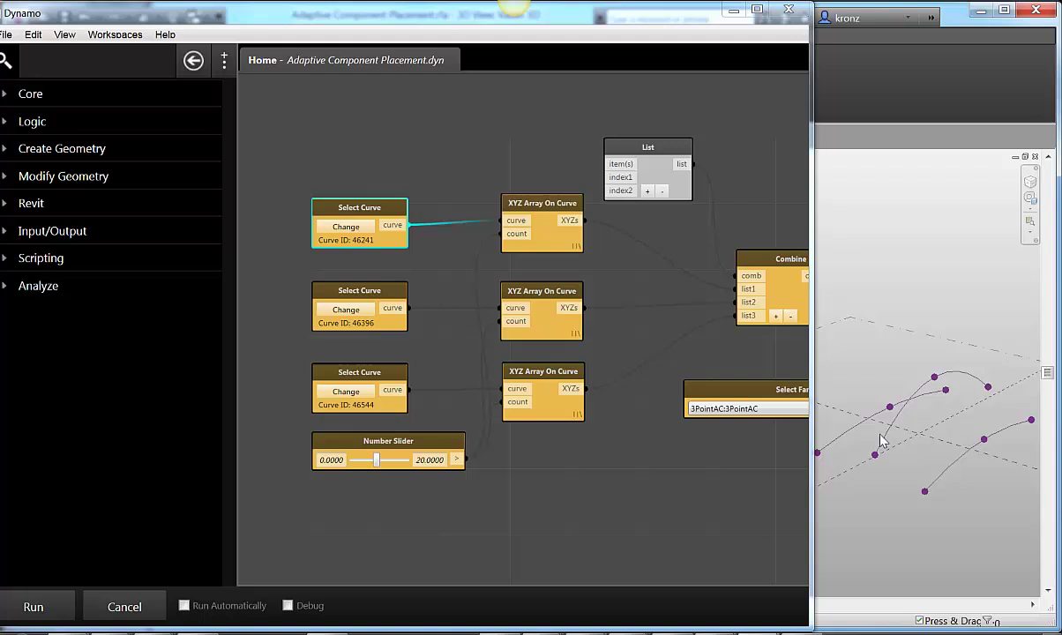
pyautogui.click(345, 391)
pyautogui.click(949, 474)
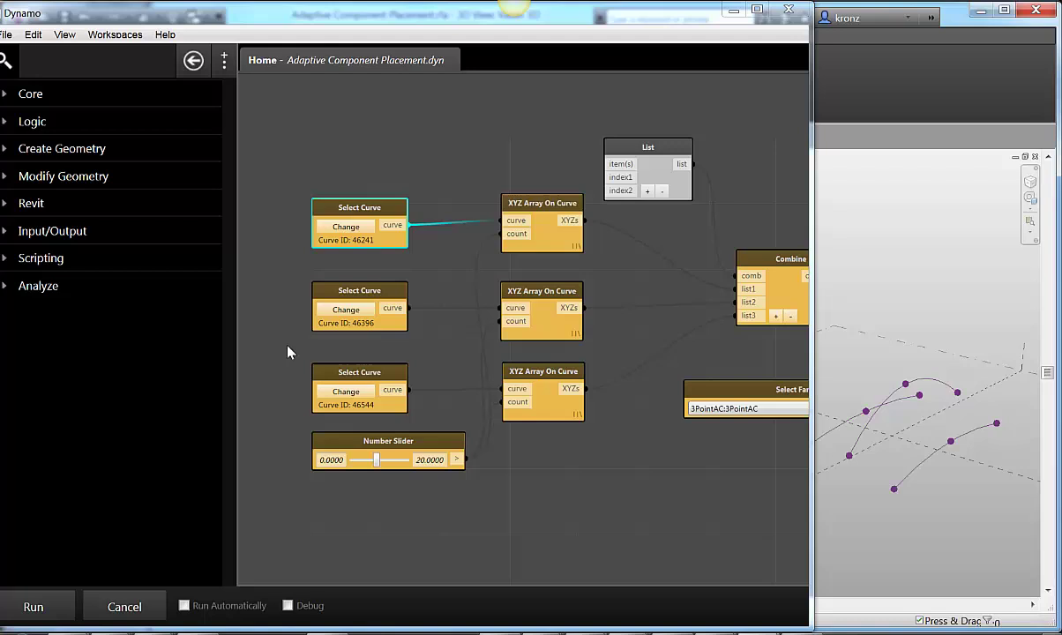
# Narrow the node library and move the Dynamo window aside to uncover the components placed in the model.
pyautogui.moveTo(236, 373); pyautogui.dragTo(47, 381)
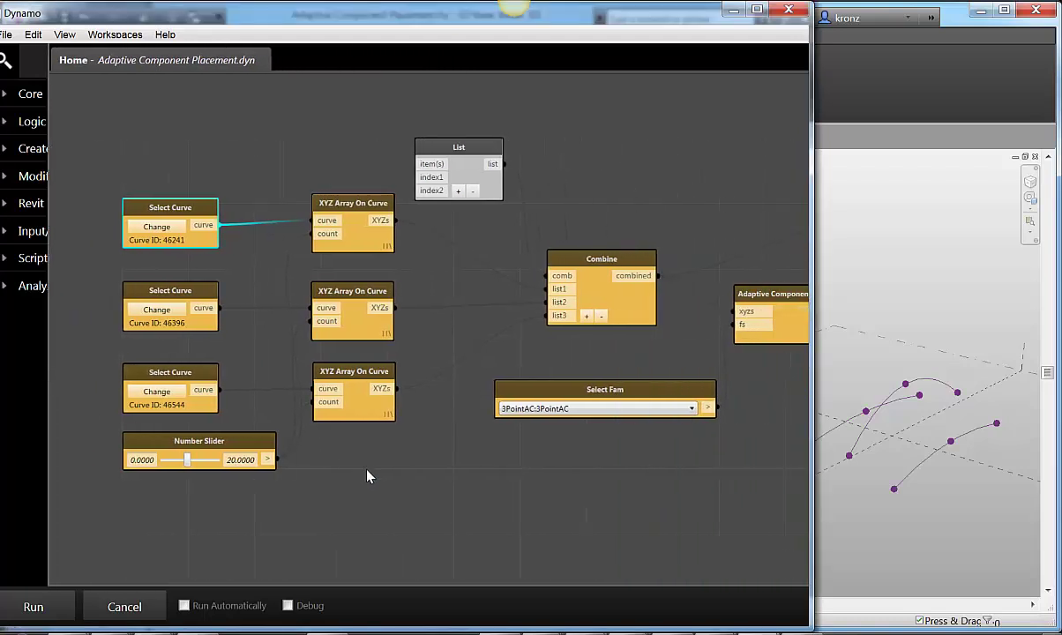
pyautogui.scroll(-3, 424, 493)
pyautogui.moveTo(503, 503); pyautogui.dragTo(426, 409, button='middle')
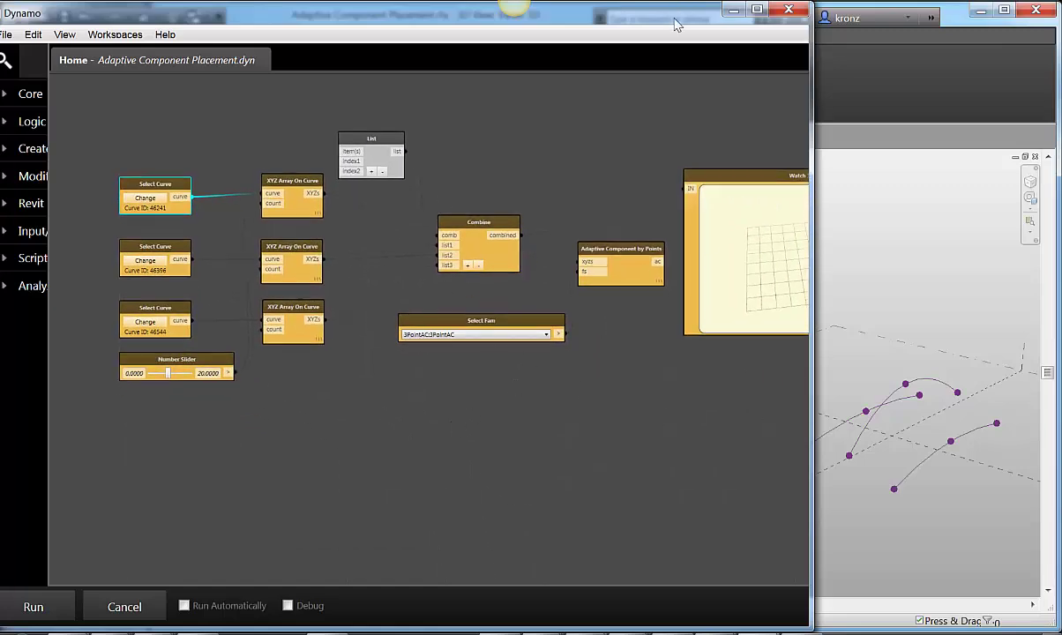
pyautogui.moveTo(675, 24); pyautogui.dragTo(373, 43)
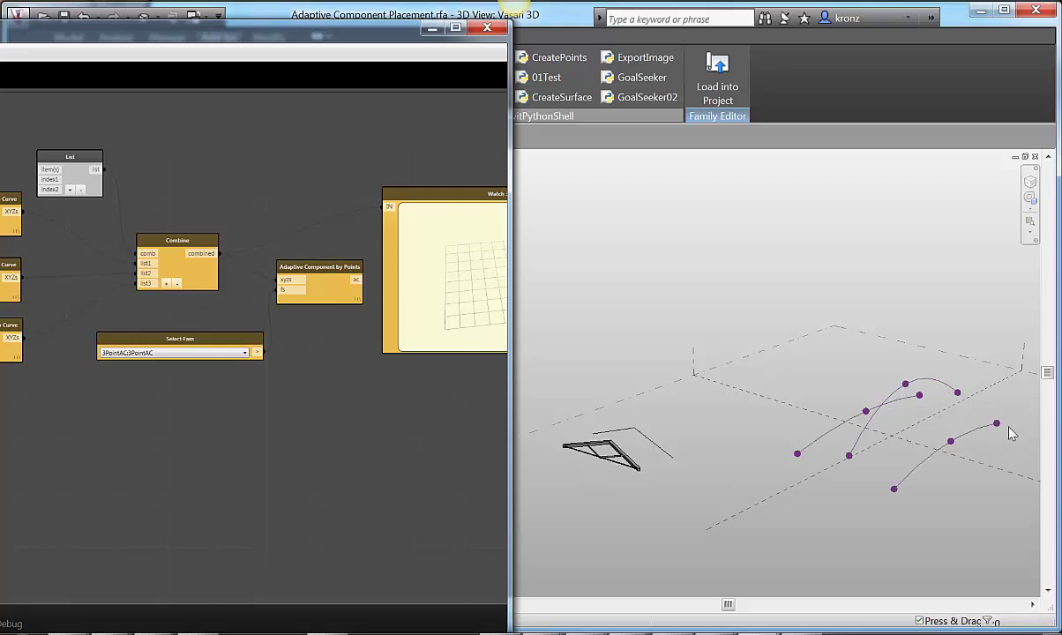
# Re-host the placed square truss by picking new hosts for its three adaptive points, one on each curve.
pyautogui.click(595, 447)
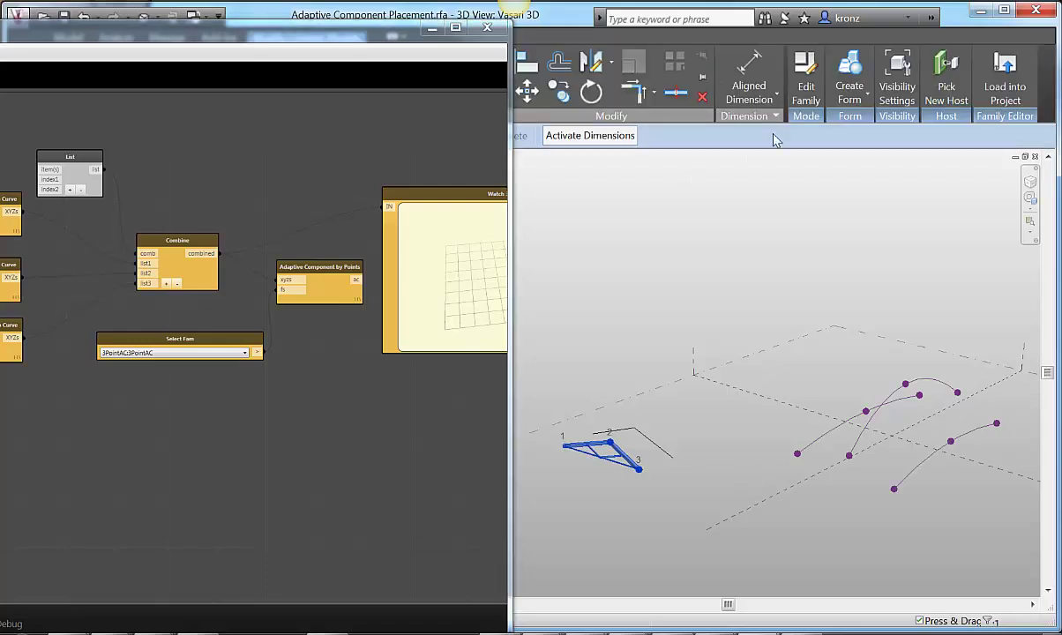
pyautogui.click(946, 81)
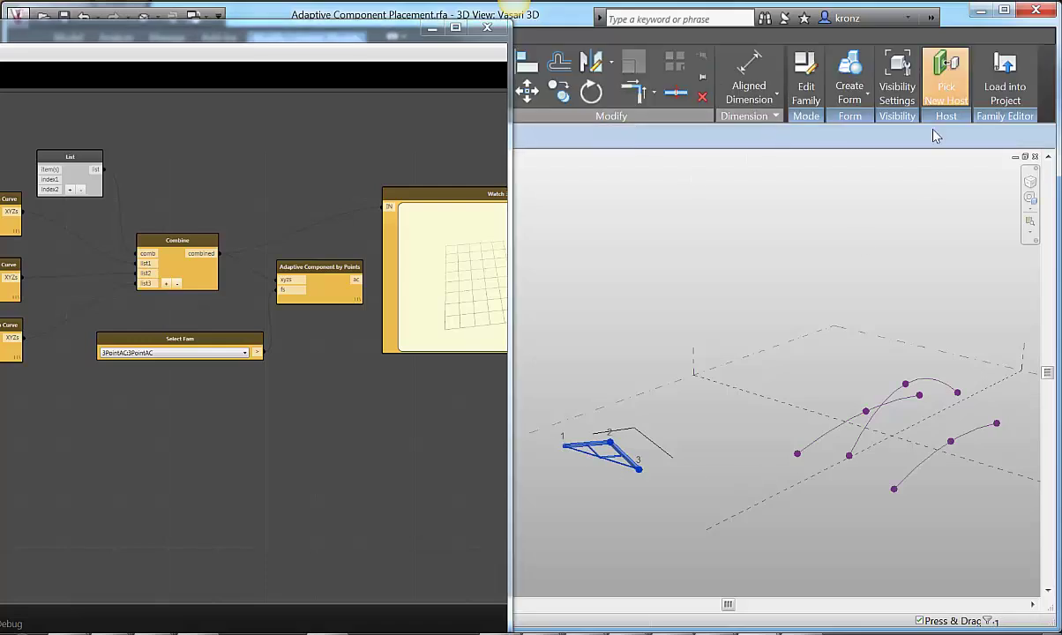
pyautogui.click(803, 449)
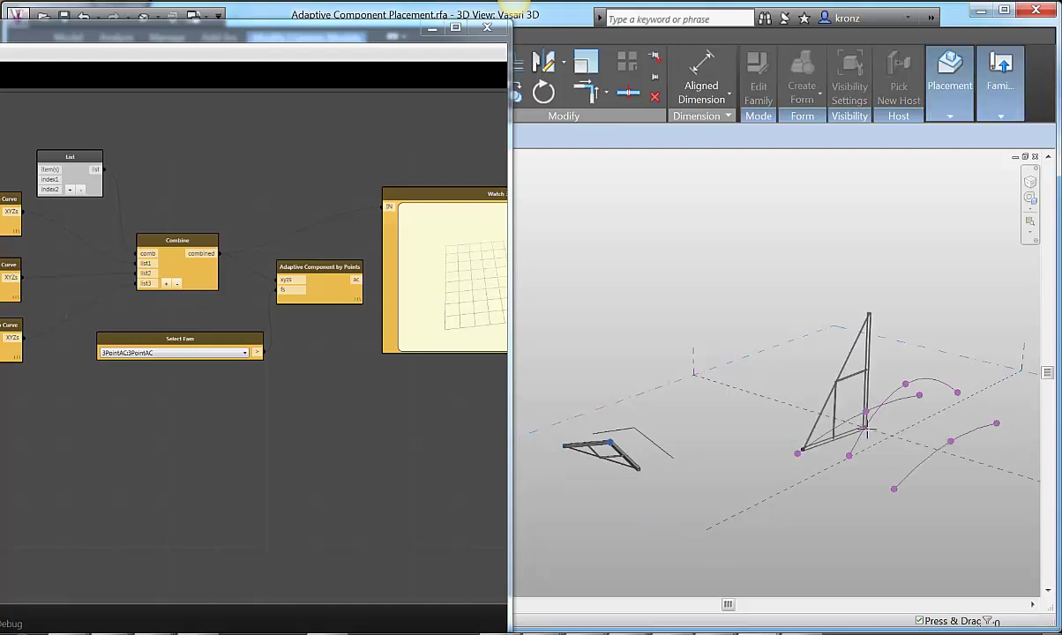
pyautogui.click(909, 477)
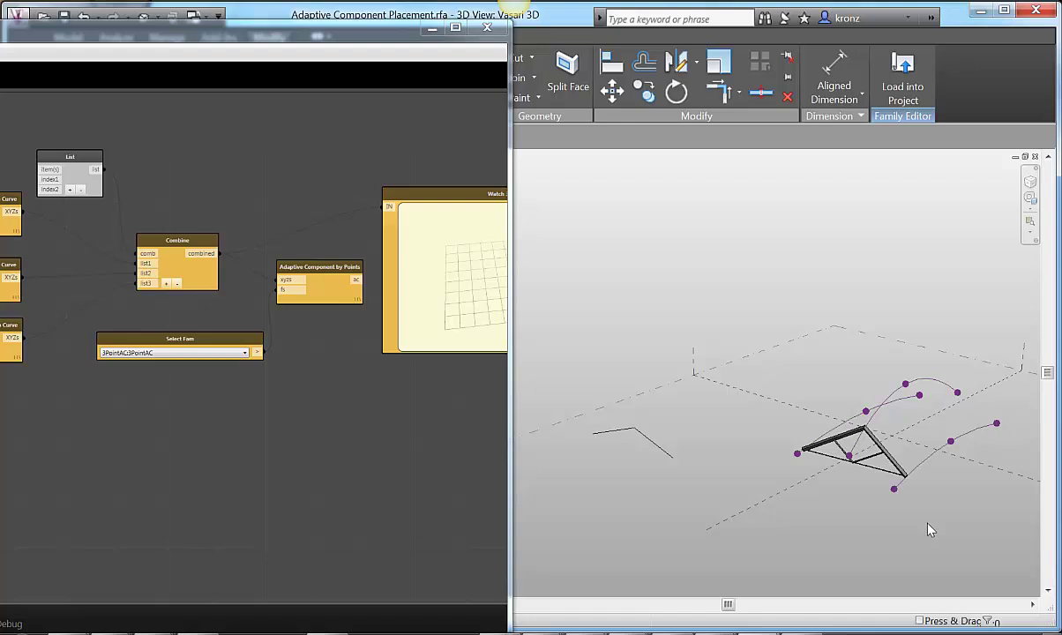
# Delete the square truss from the model and move the Dynamo window back over the view.
pyautogui.click(885, 454)
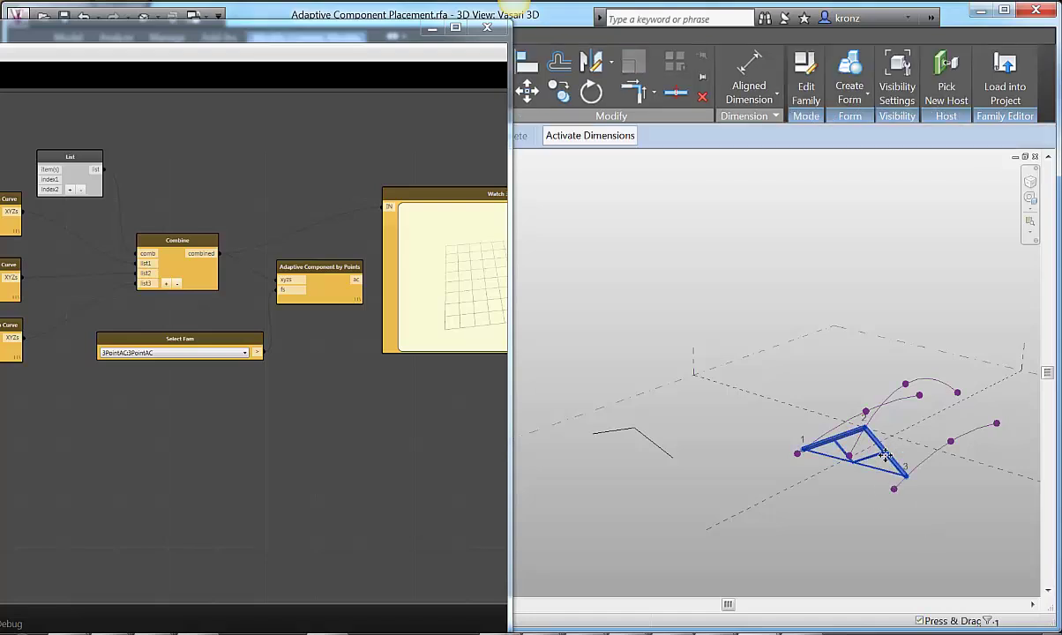
pyautogui.press('Delete')
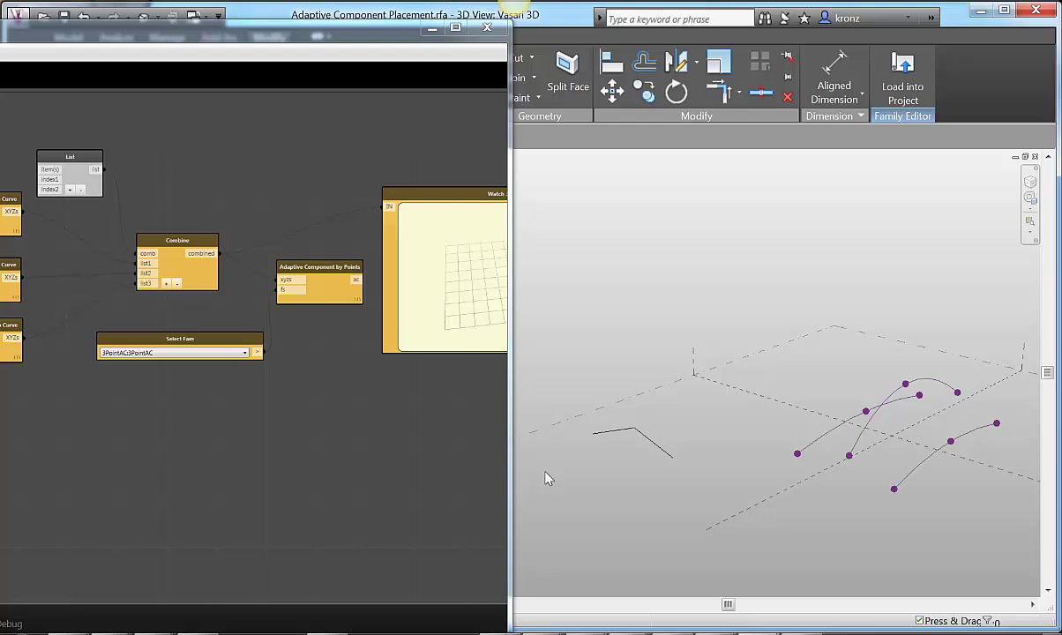
pyautogui.moveTo(305, 28); pyautogui.dragTo(581, 20)
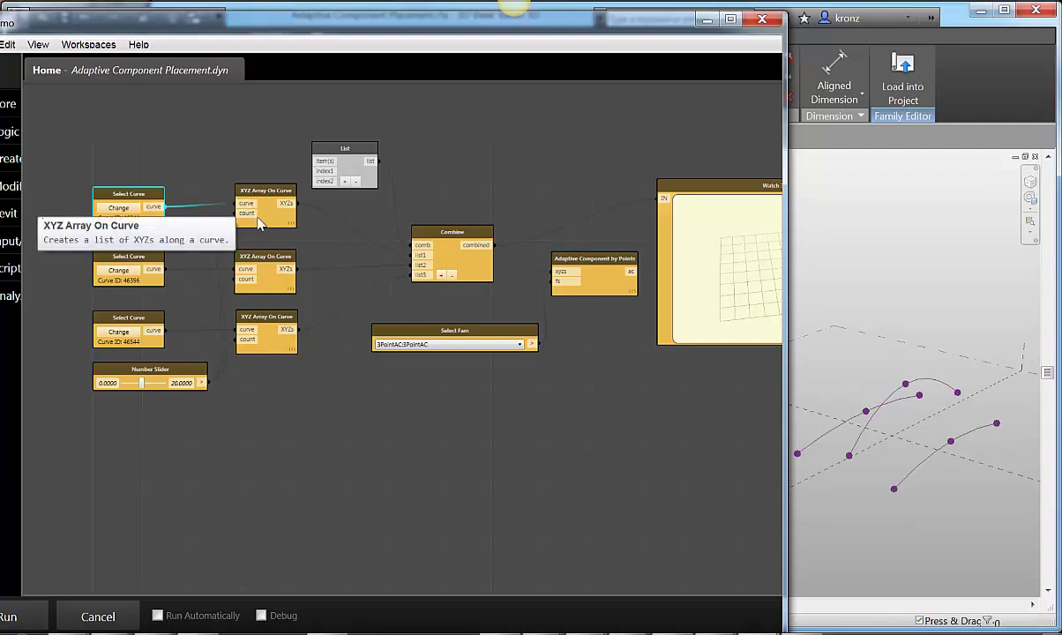
# Add a Watch node to the graph and place it beside the List node.
pyautogui.scroll(5, 322, 261)
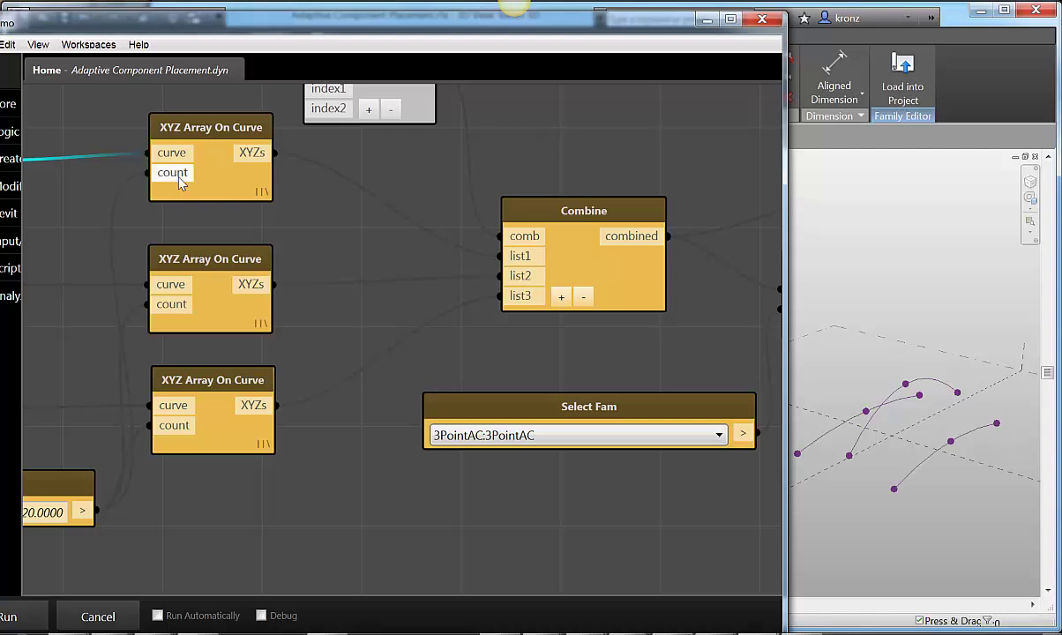
pyautogui.scroll(-1, 295, 196)
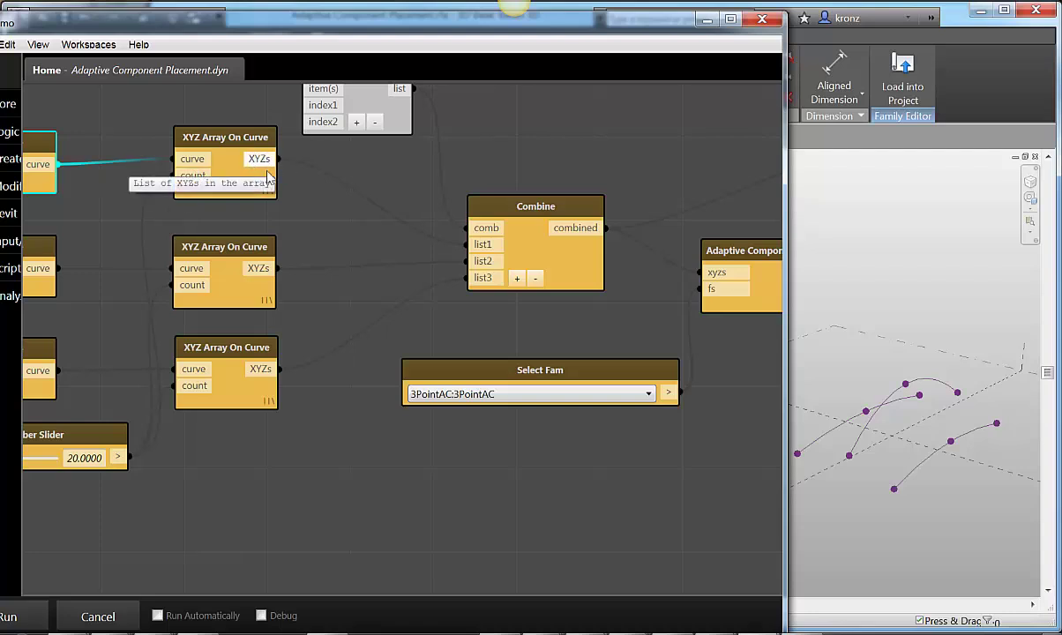
pyautogui.scroll(-4, 342, 224)
pyautogui.scroll(2, 386, 234)
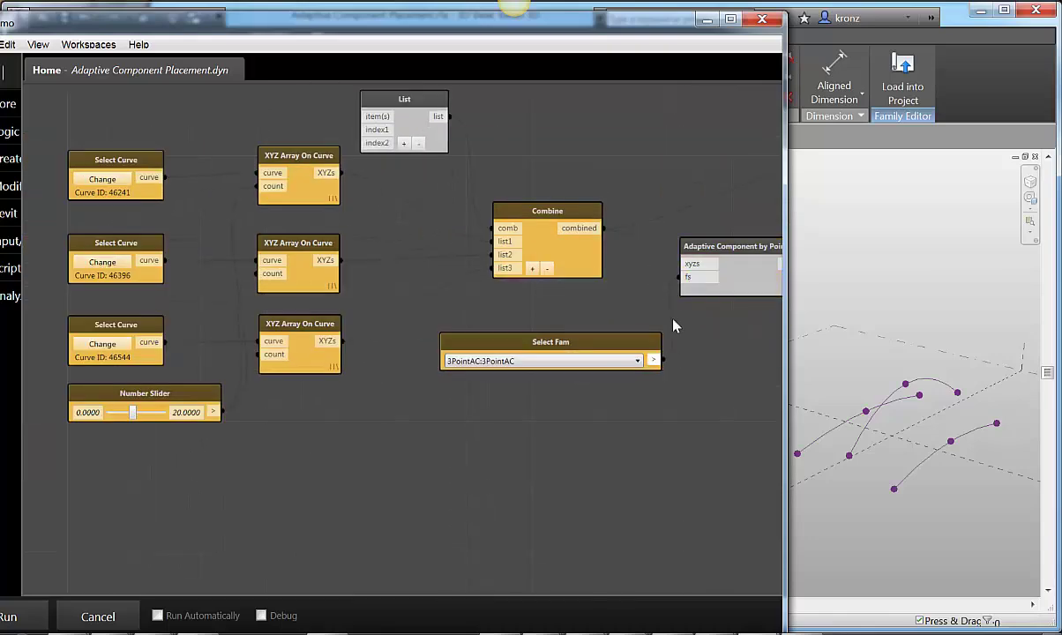
pyautogui.scroll(-4, 428, 409)
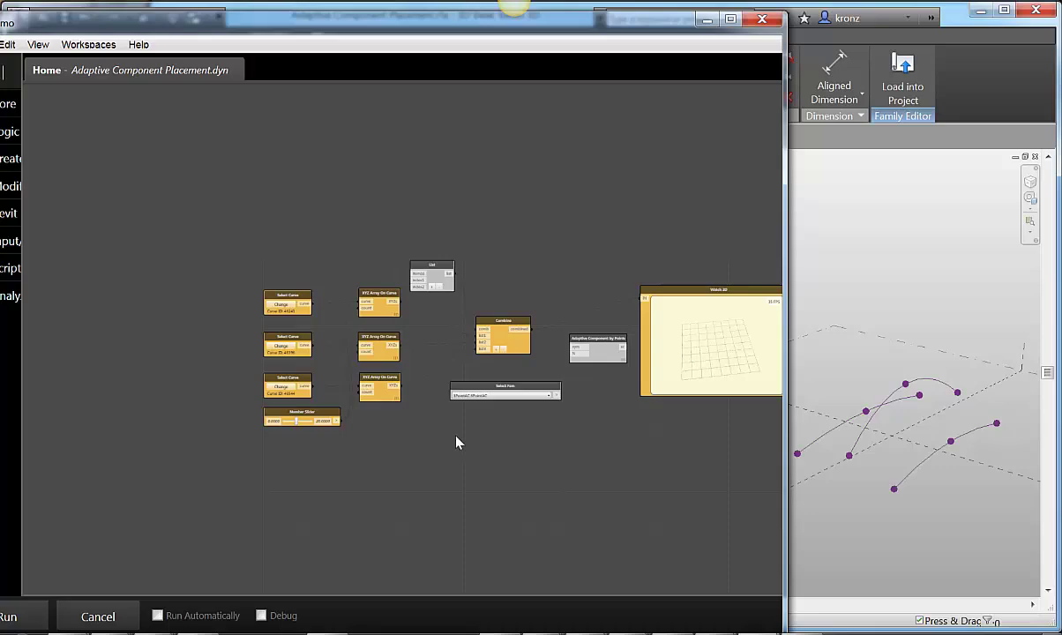
pyautogui.scroll(4, 415, 421)
pyautogui.moveTo(212, 34); pyautogui.dragTo(309, 34)
pyautogui.moveTo(122, 106); pyautogui.dragTo(284, 104)
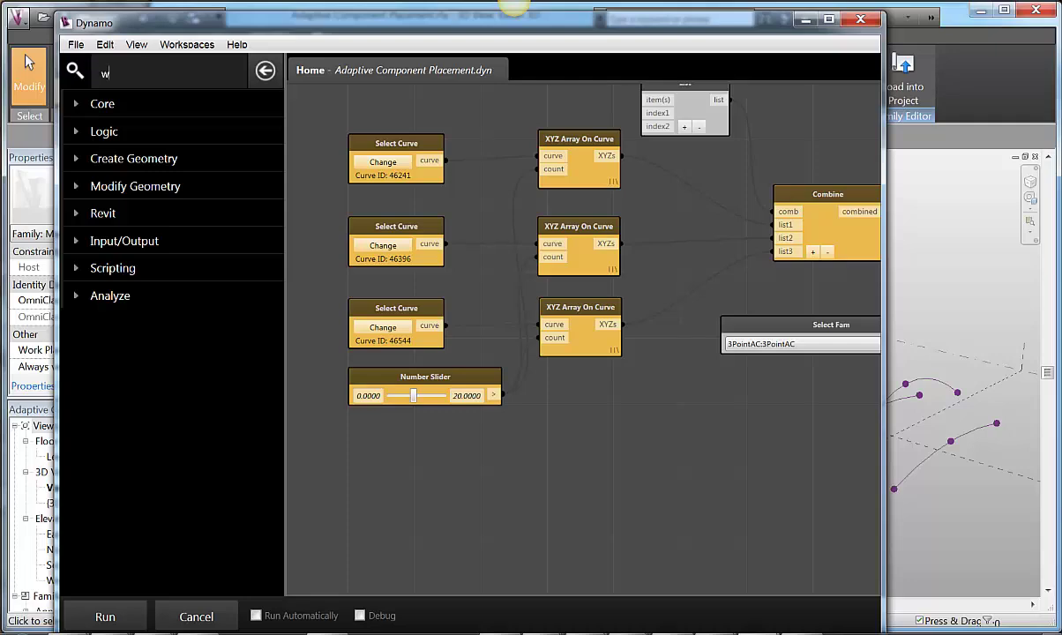
pyautogui.write('atch')
pyautogui.press('Return')
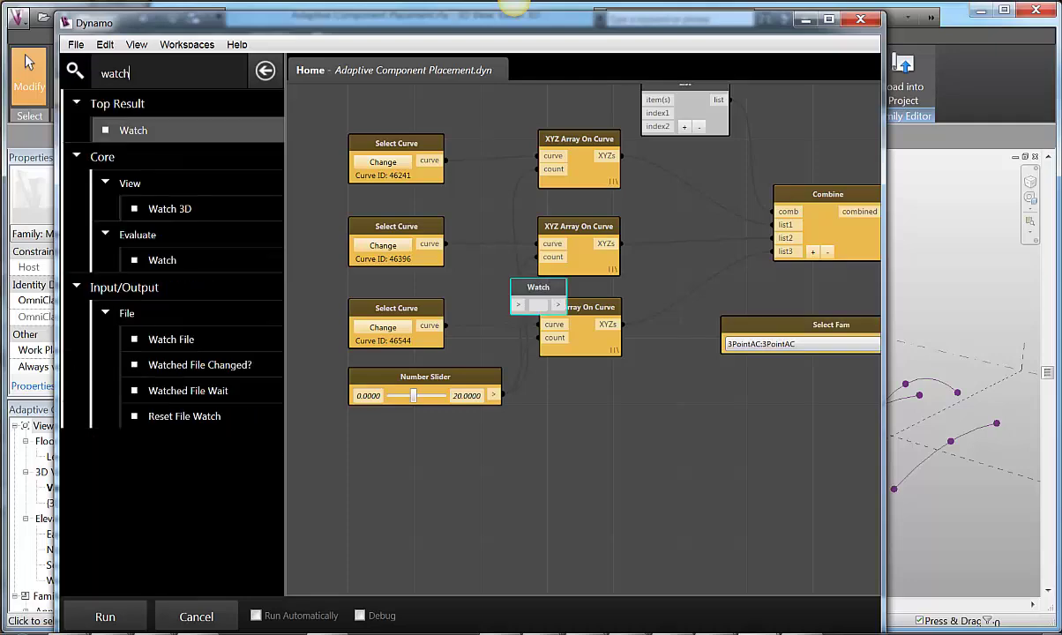
pyautogui.moveTo(557, 449); pyautogui.dragTo(408, 503, button='middle')
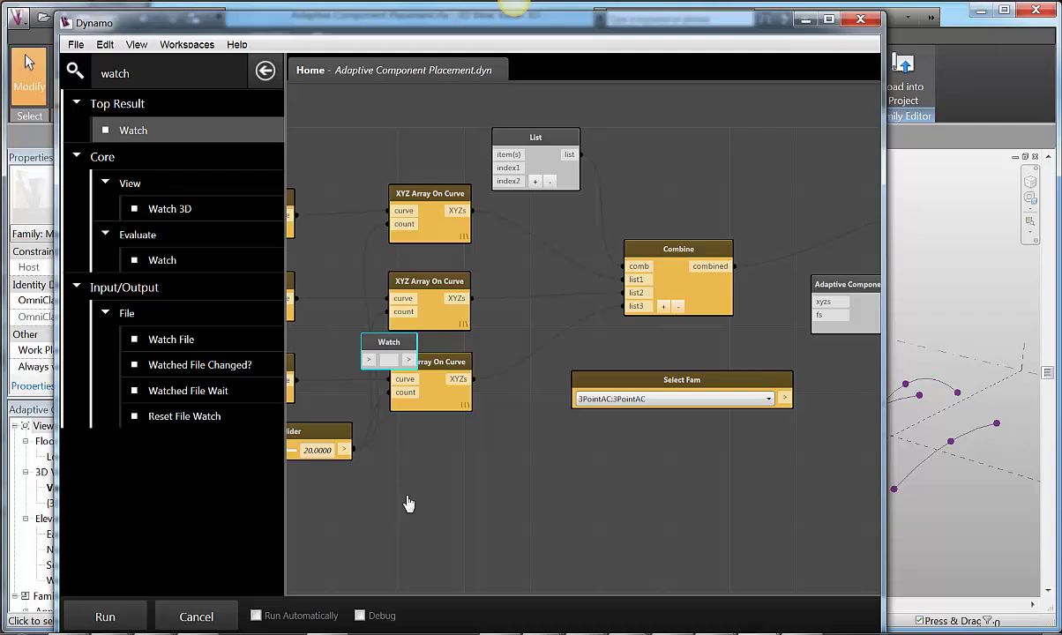
pyautogui.moveTo(389, 343); pyautogui.dragTo(654, 138)
# Feed the first XYZ Array On Curve node's XYZs output into the Watch node and run the graph to inspect the expanded list.
pyautogui.click(460, 209)
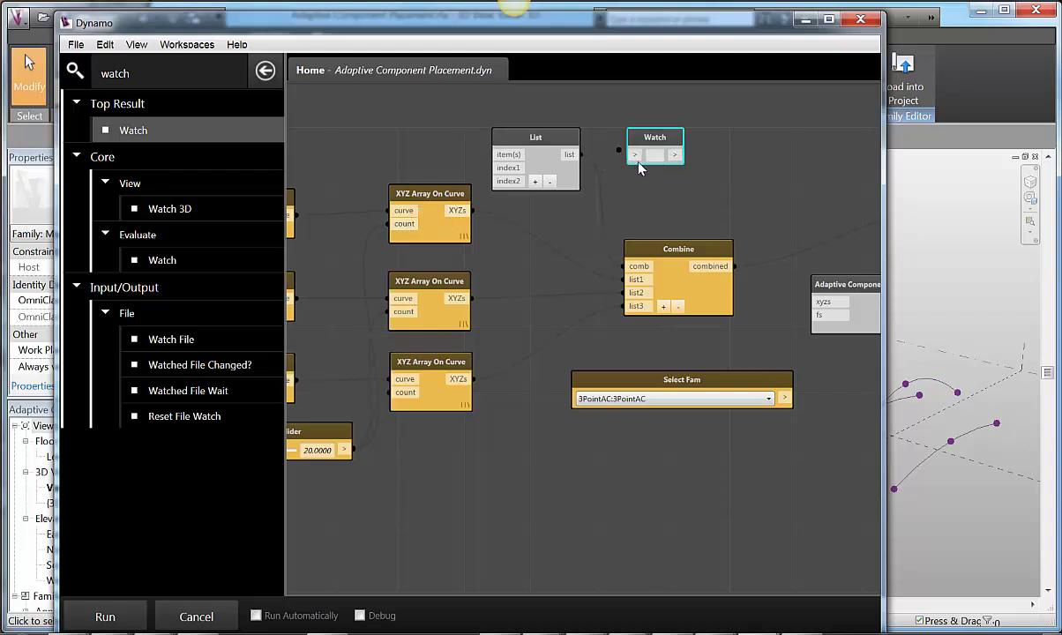
pyautogui.click(633, 155)
pyautogui.click(101, 616)
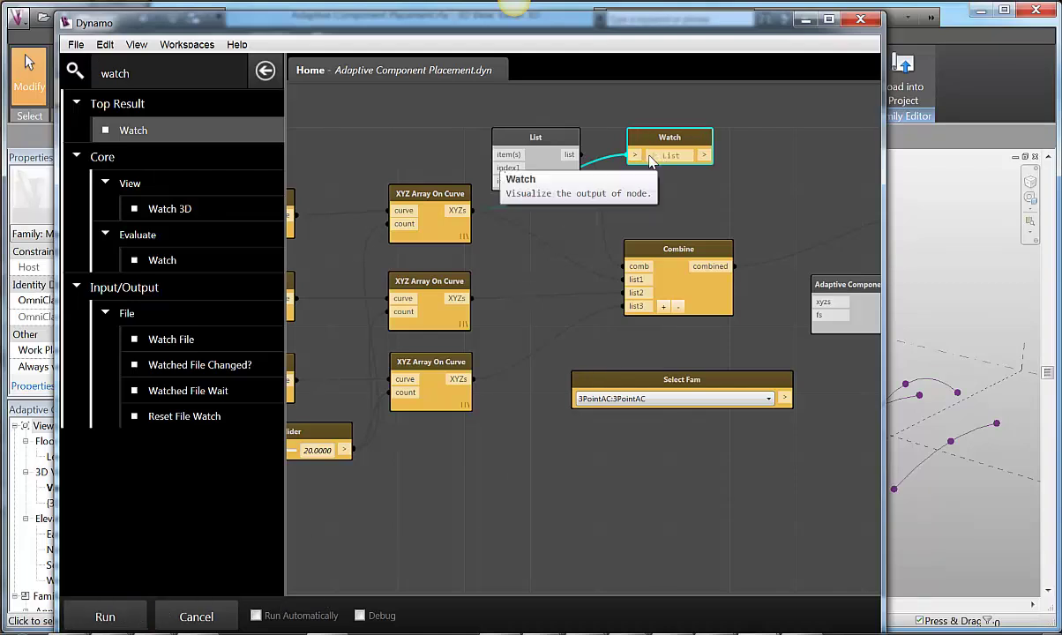
pyautogui.click(652, 156)
pyautogui.moveTo(711, 134); pyautogui.dragTo(686, 160)
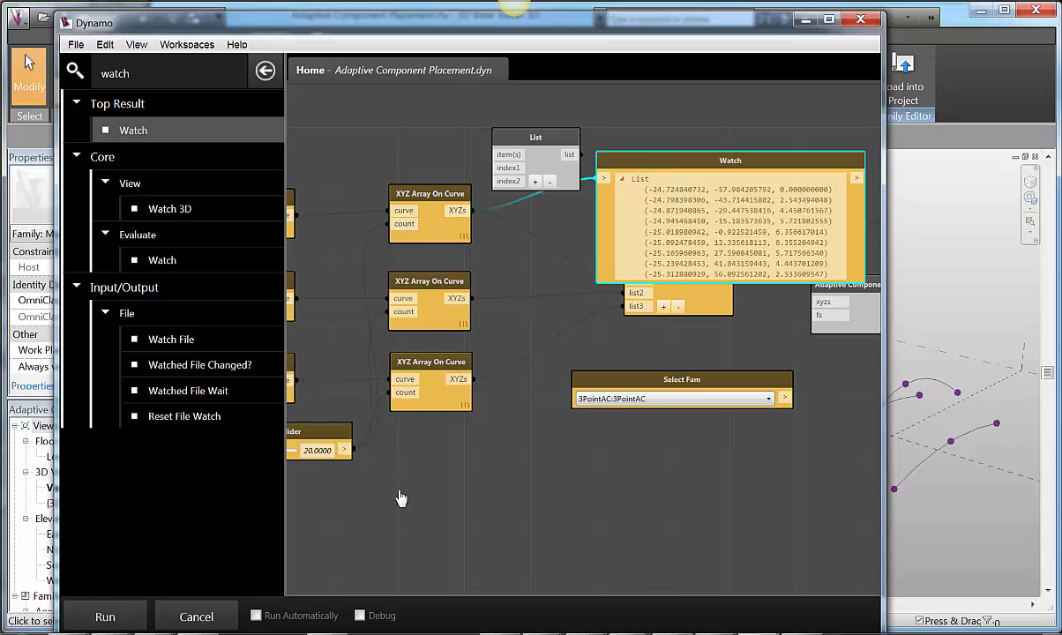
# Collapse the Watch node's list, disconnect it from the first XYZ Array On Curve node and move it clear above the Combine node.
pyautogui.moveTo(400, 499); pyautogui.dragTo(510, 464, button='middle')
pyautogui.scroll(2, 510, 464)
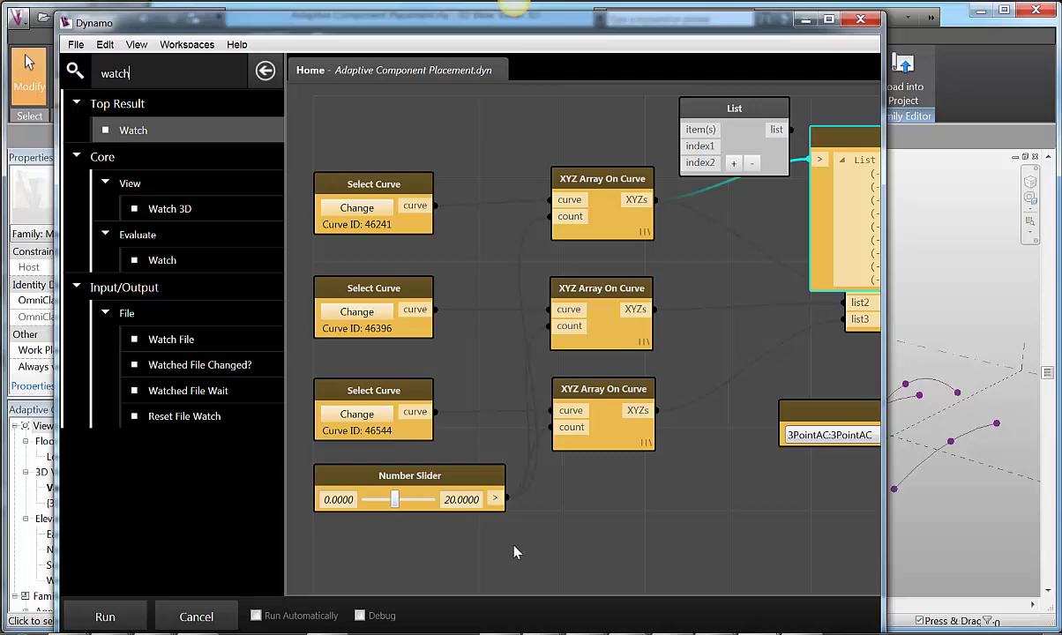
pyautogui.moveTo(710, 287); pyautogui.dragTo(401, 272, button='middle')
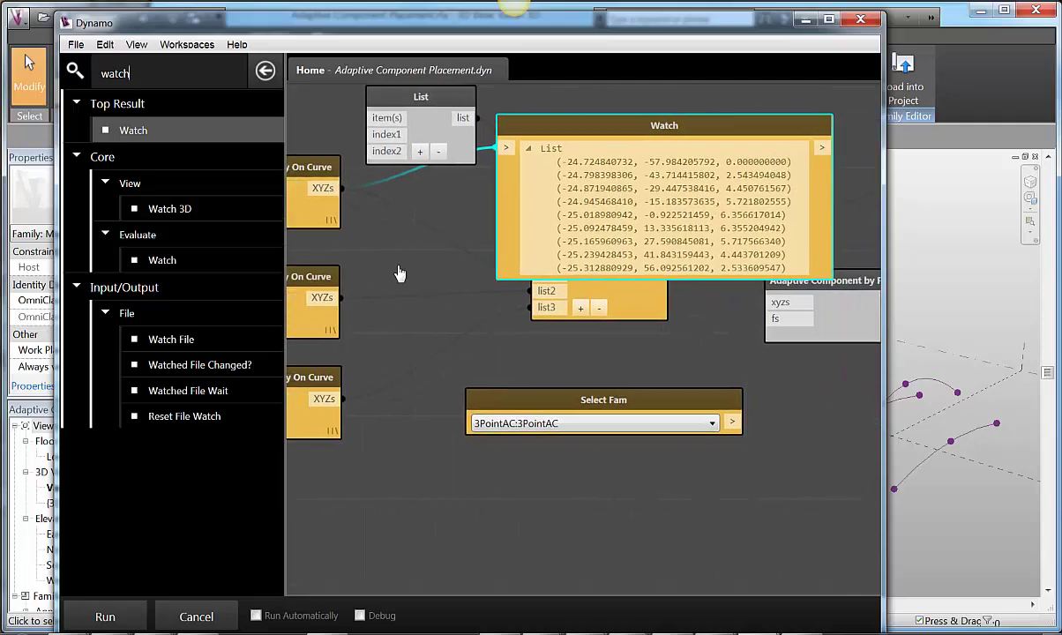
pyautogui.click(520, 150)
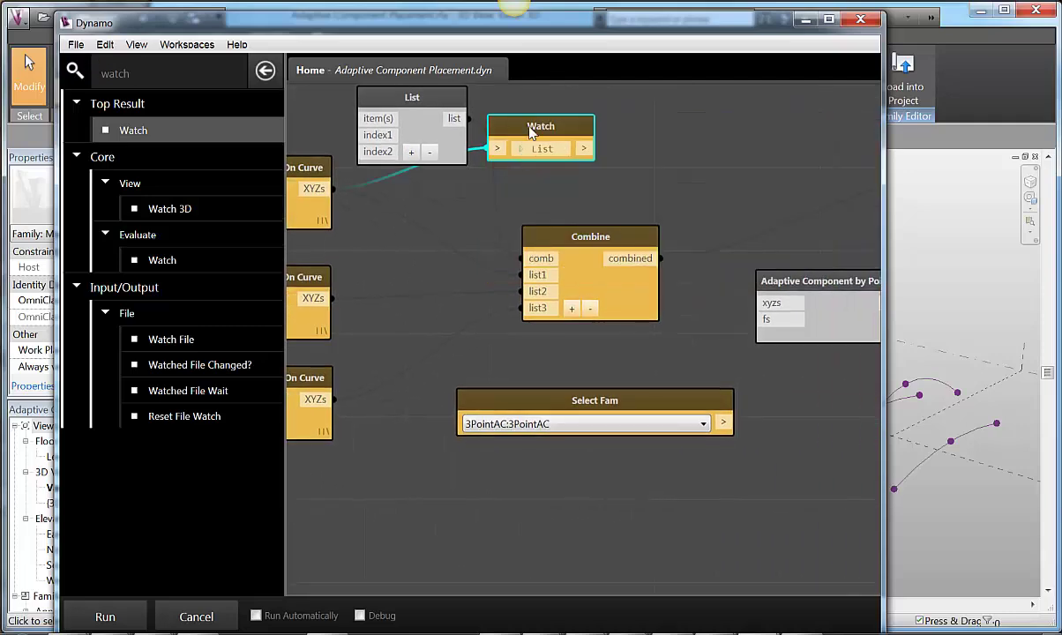
pyautogui.rightClick(559, 149)
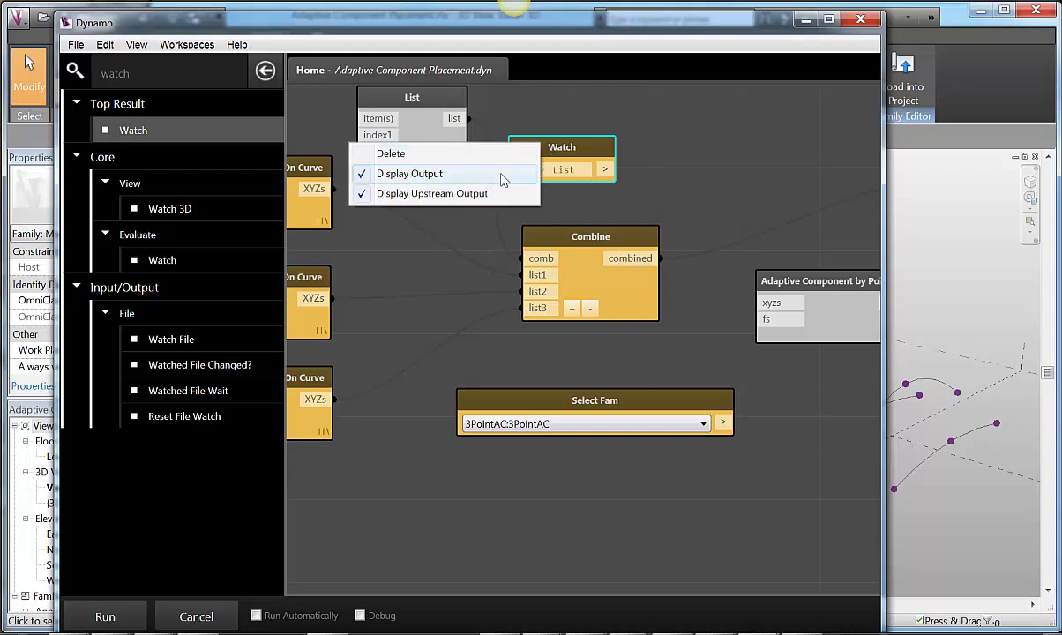
pyautogui.click(545, 114)
pyautogui.moveTo(516, 171); pyautogui.dragTo(465, 192)
pyautogui.moveTo(520, 150); pyautogui.dragTo(612, 148)
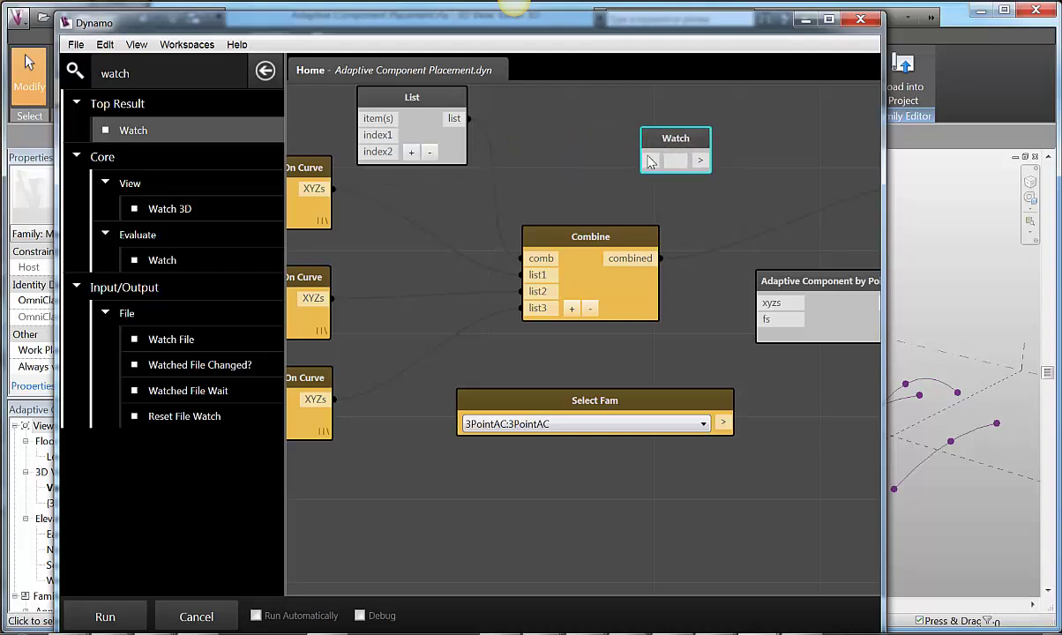
# Turn on Run Automatically for the graph.
pyautogui.click(472, 303)
pyautogui.scroll(-3, 467, 323)
pyautogui.scroll(3, 494, 291)
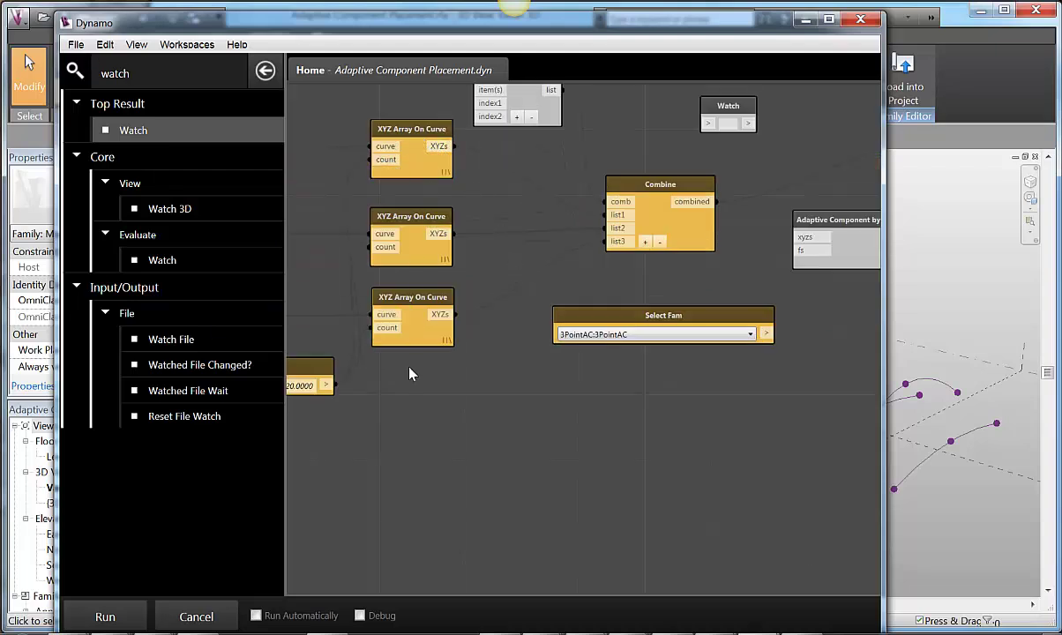
pyautogui.scroll(-2, 503, 261)
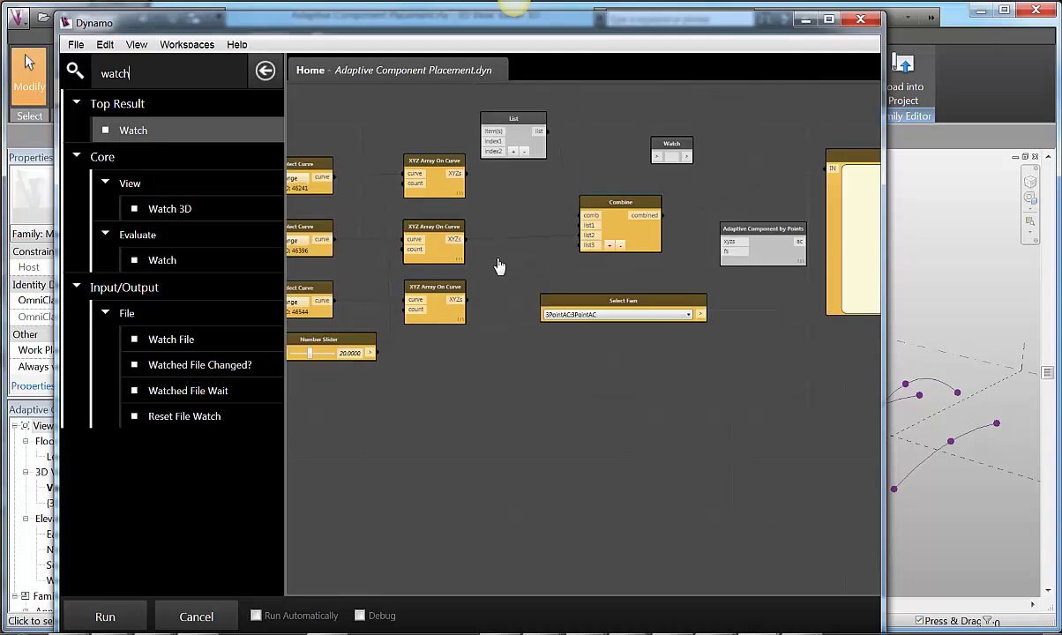
pyautogui.moveTo(498, 265); pyautogui.dragTo(475, 269, button='middle')
pyautogui.scroll(-3, 477, 269)
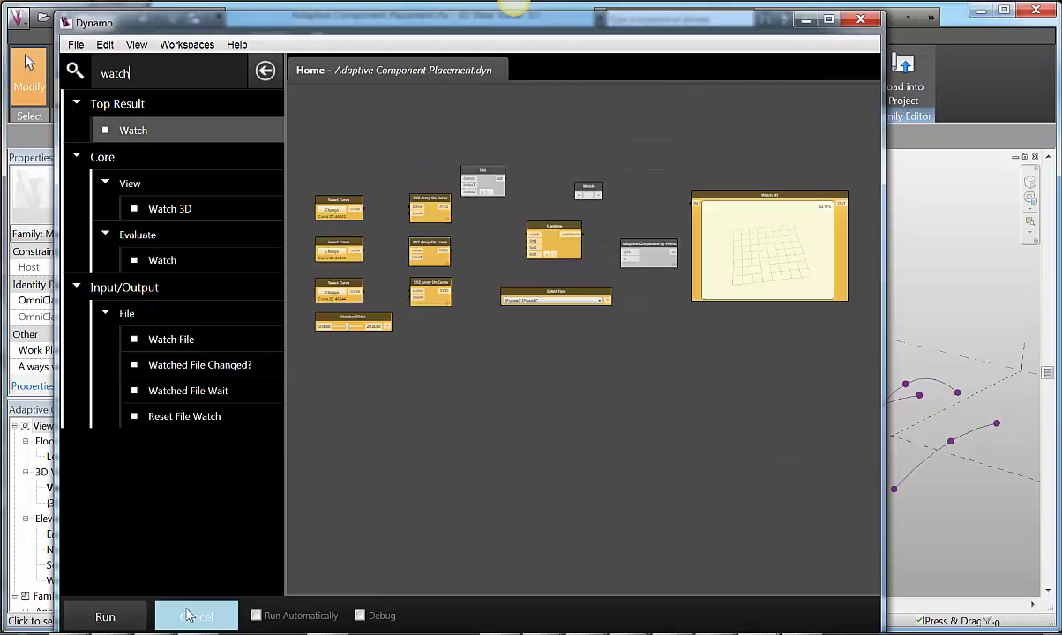
pyautogui.click(256, 616)
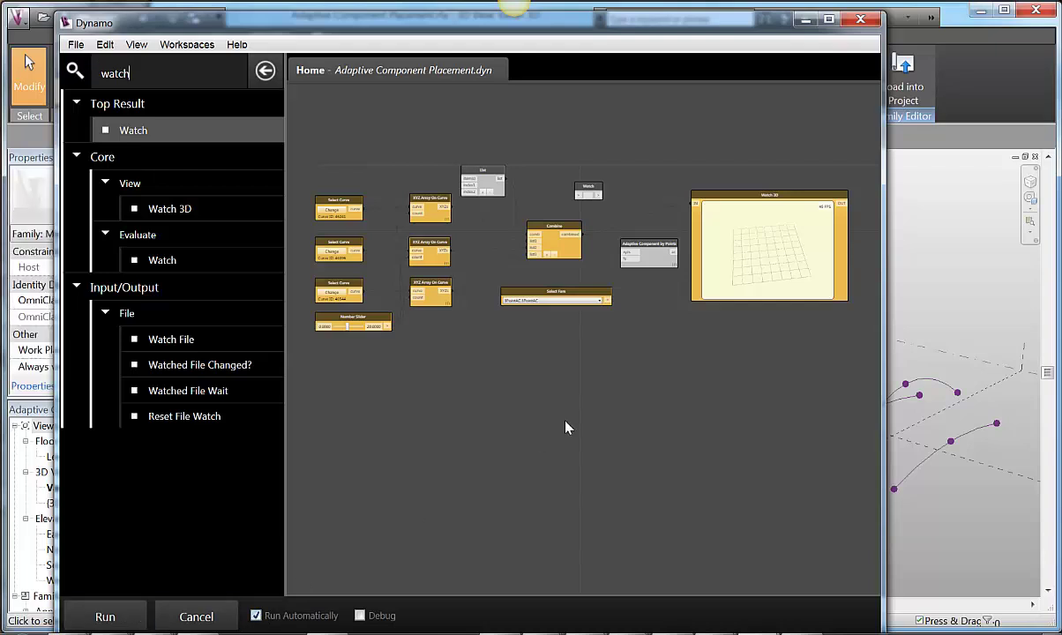
# Zoom the Watch 3D node's preview to fit the curve points.
pyautogui.scroll(3, 763, 311)
pyautogui.scroll(1, 770, 273)
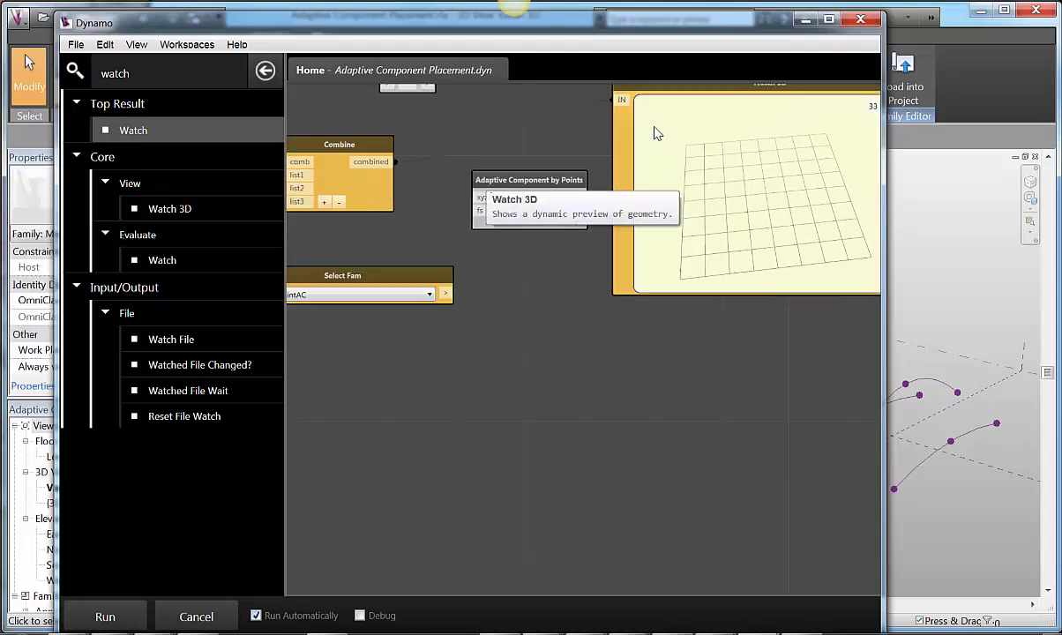
pyautogui.rightClick(657, 125)
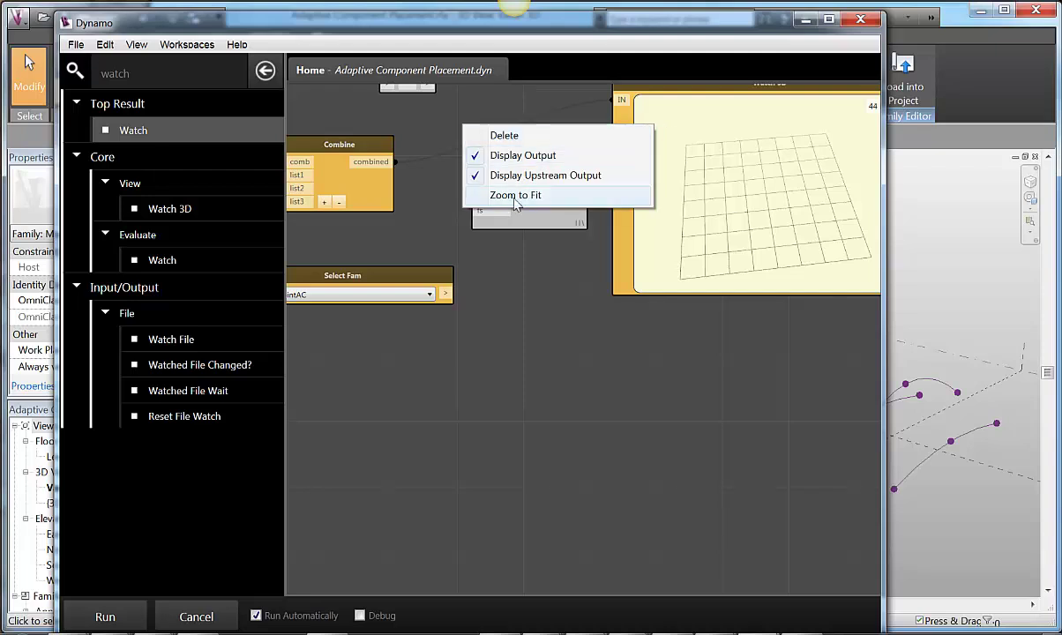
pyautogui.click(516, 195)
pyautogui.moveTo(675, 237); pyautogui.dragTo(749, 208, button='right')
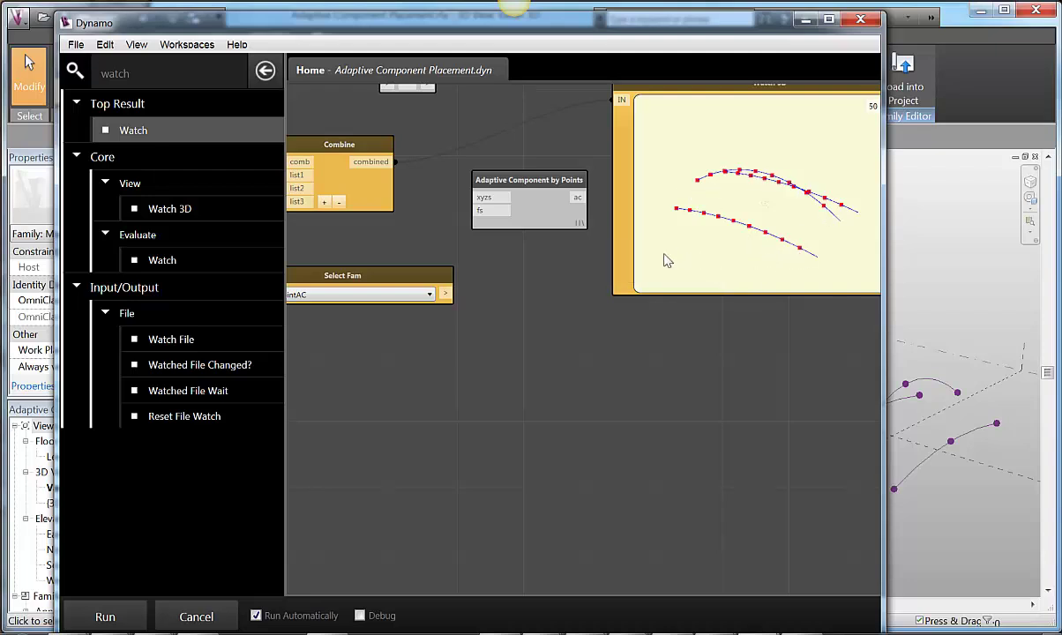
# Select the Combine node and examine how it links the List node and the three XYZ Array On Curve outputs to Watch 3D.
pyautogui.scroll(-2, 556, 280)
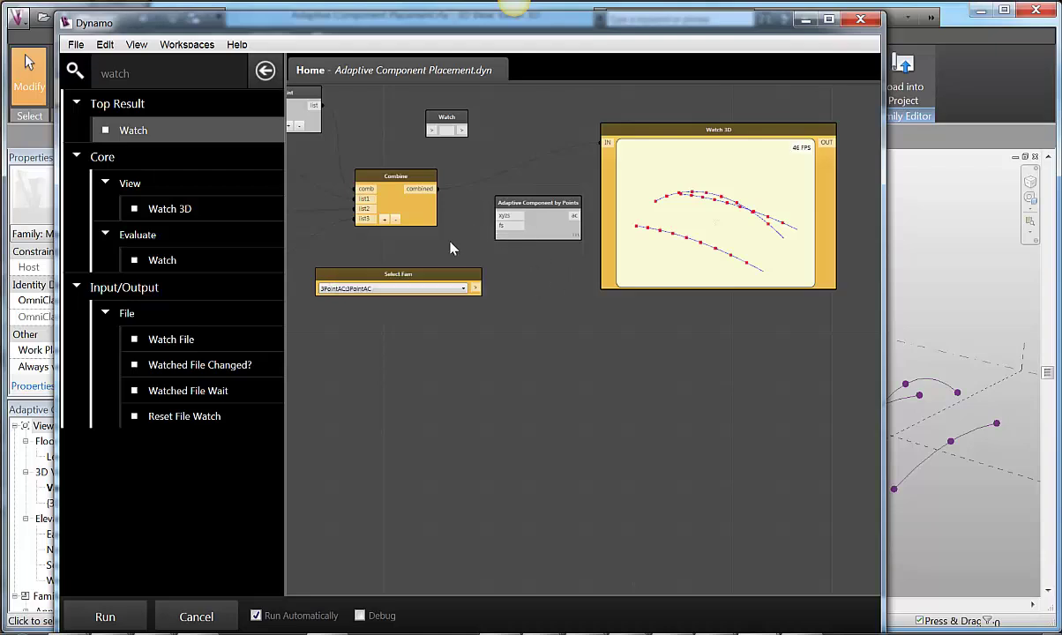
pyautogui.moveTo(450, 249); pyautogui.dragTo(609, 265, button='middle')
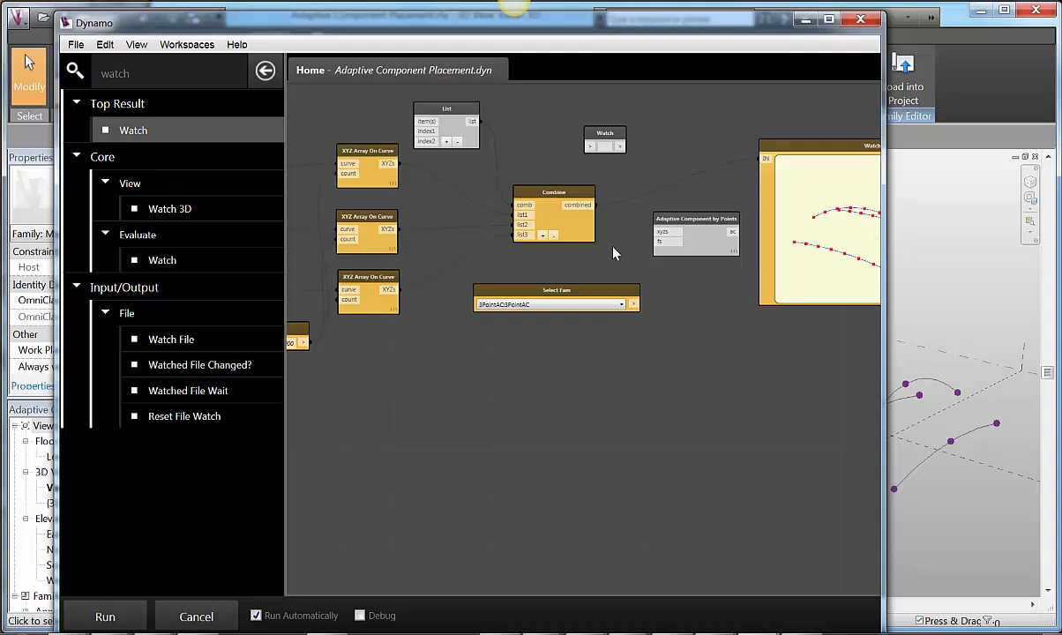
pyautogui.click(560, 199)
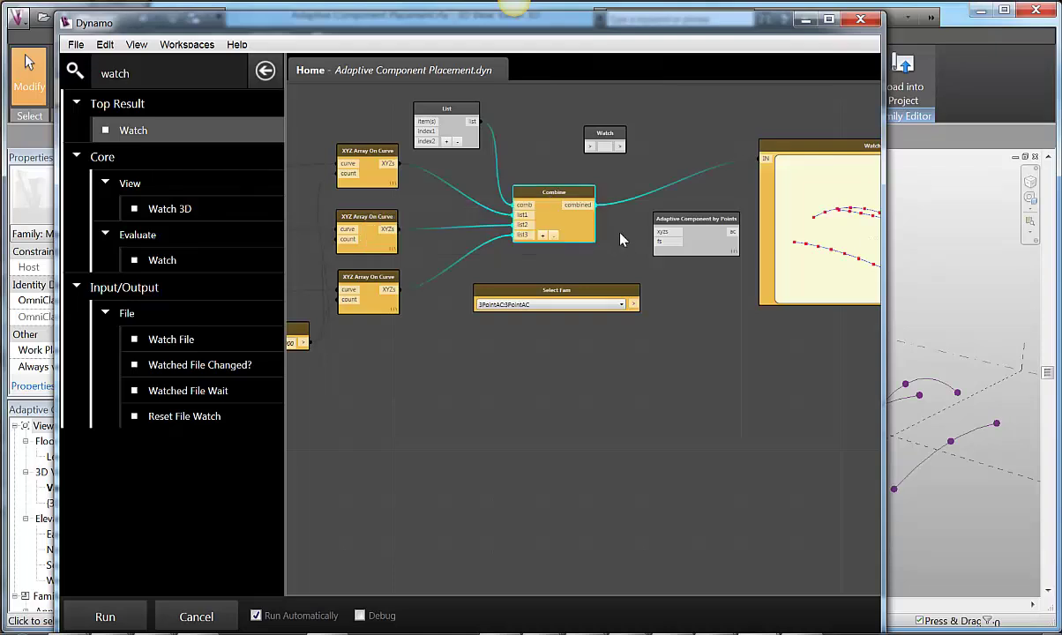
pyautogui.scroll(-3, 623, 234)
pyautogui.moveTo(598, 249); pyautogui.dragTo(554, 263, button='middle')
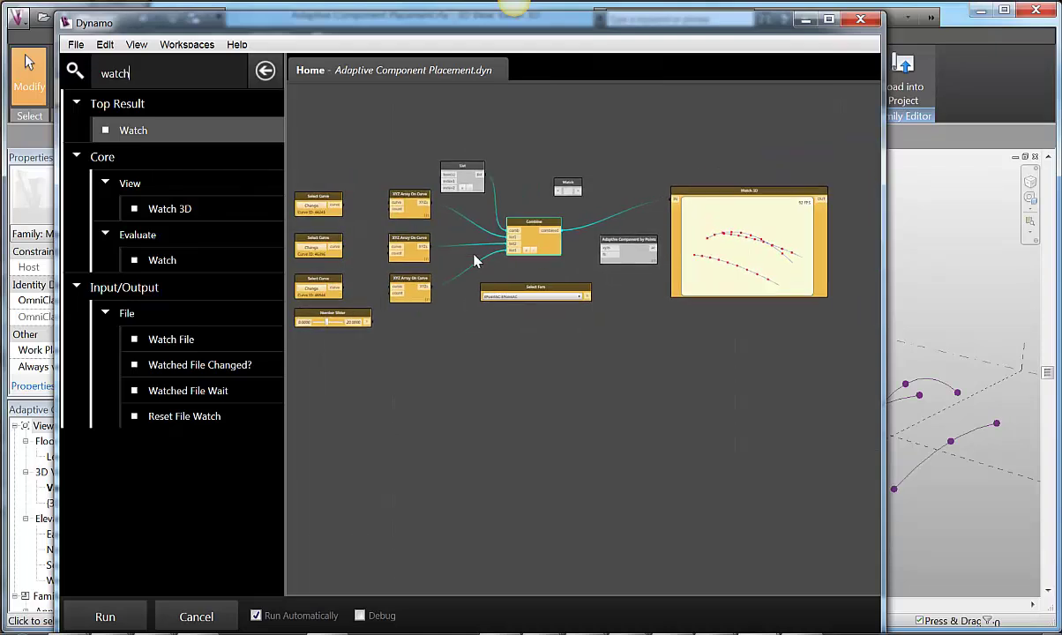
pyautogui.scroll(5, 459, 242)
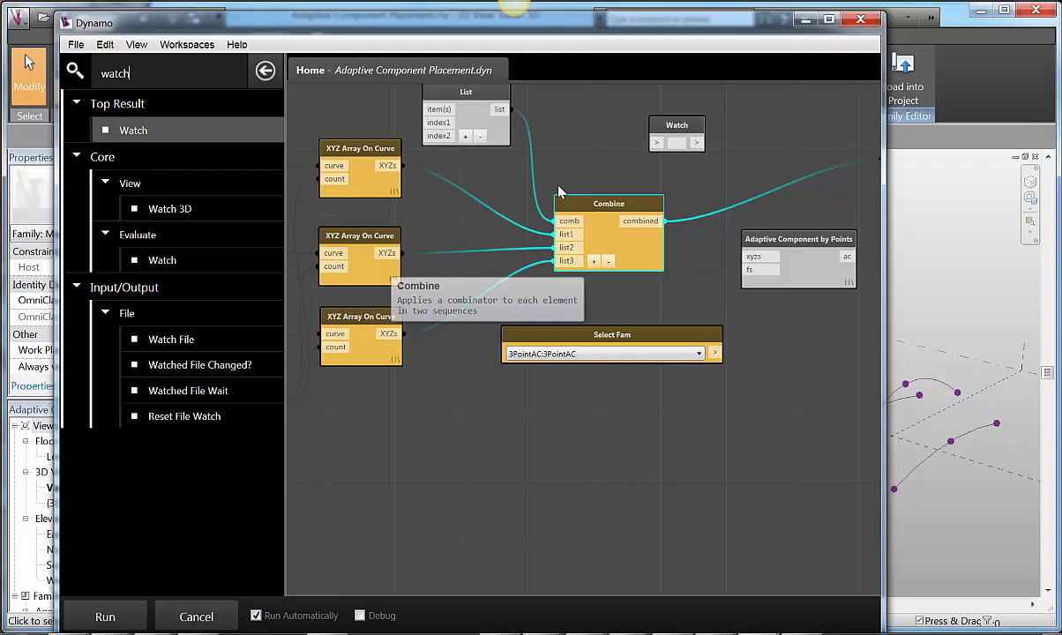
# Add a fourth list input to the Combine node and remove it again.
pyautogui.scroll(-2, 515, 174)
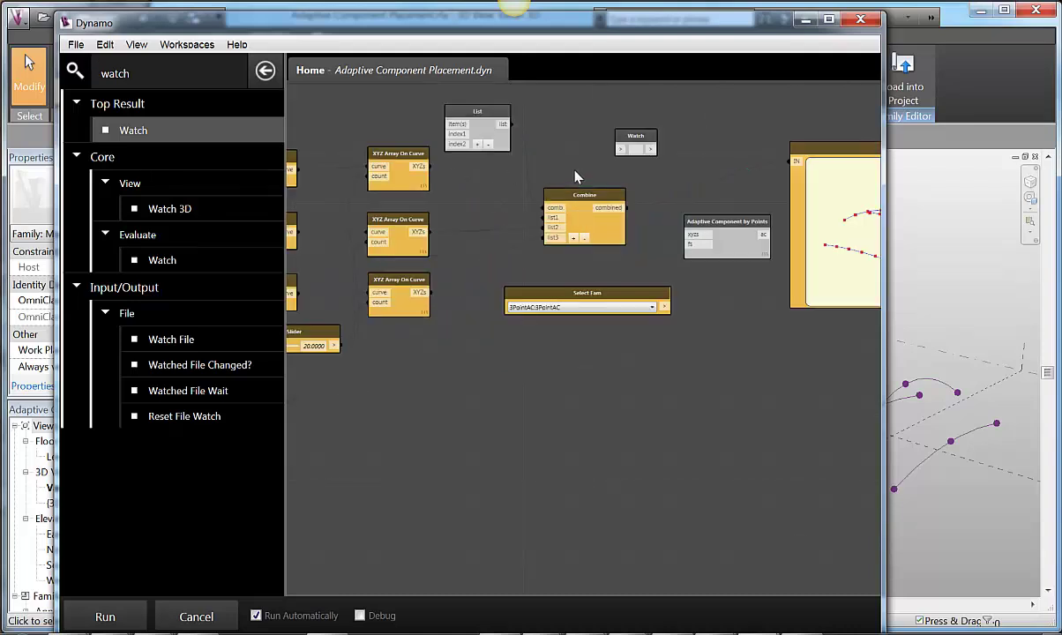
pyautogui.click(573, 239)
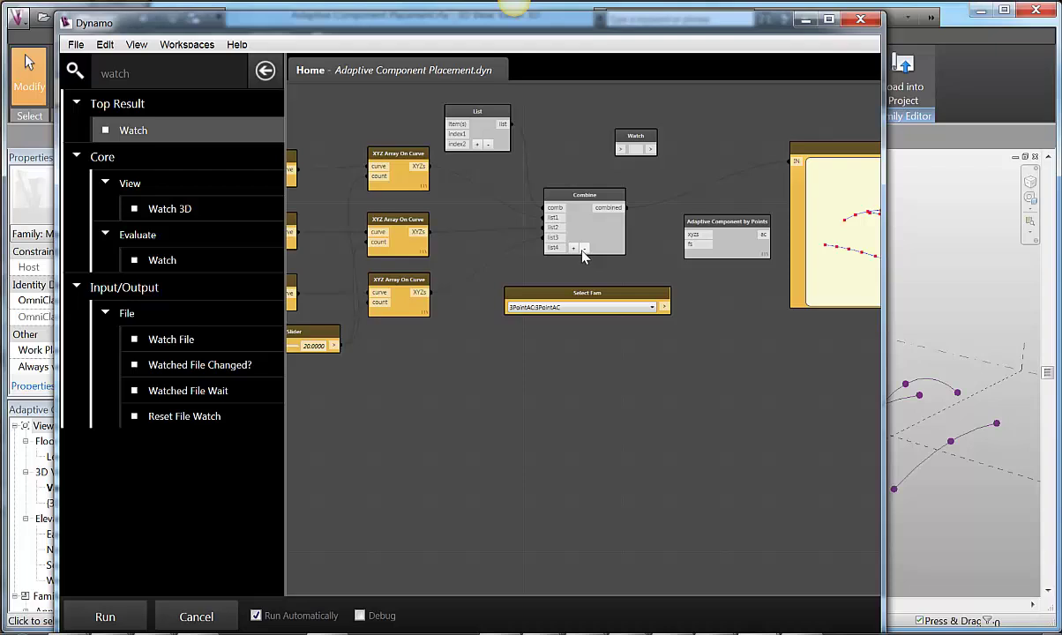
pyautogui.click(584, 249)
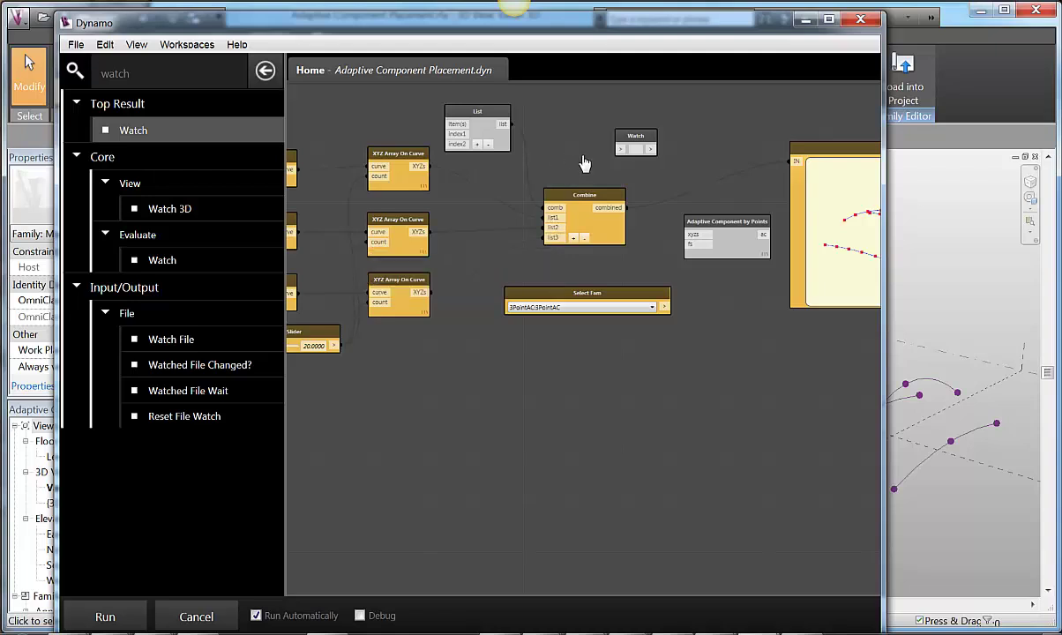
# Feed the Combine node's combined output into the Watch node and expand the resulting list.
pyautogui.moveTo(583, 157); pyautogui.dragTo(493, 166, button='middle')
pyautogui.moveTo(548, 145); pyautogui.dragTo(586, 142)
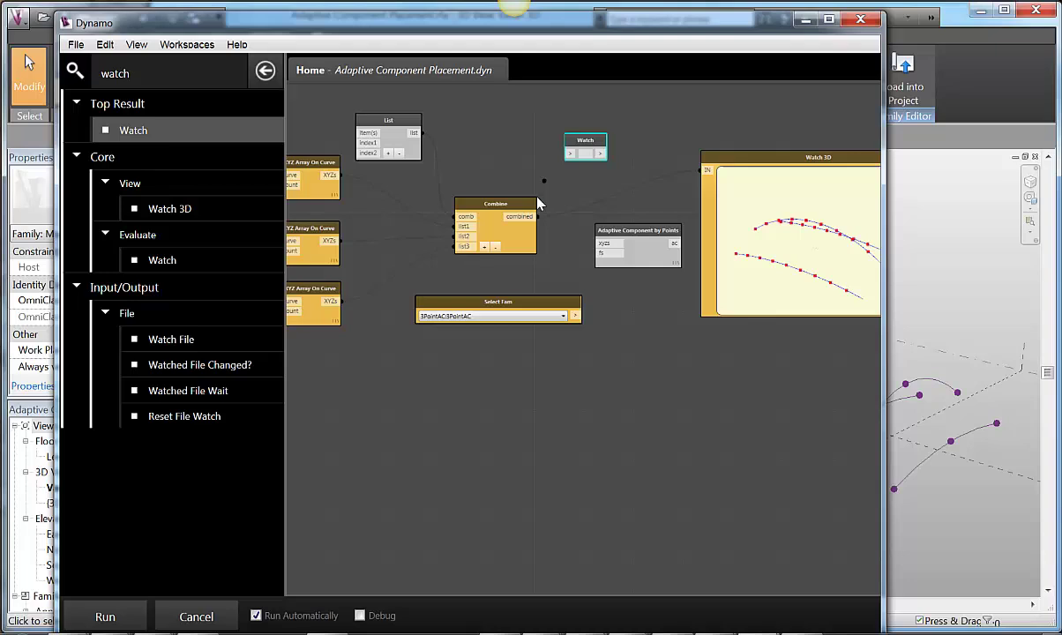
pyautogui.moveTo(537, 216); pyautogui.dragTo(622, 147)
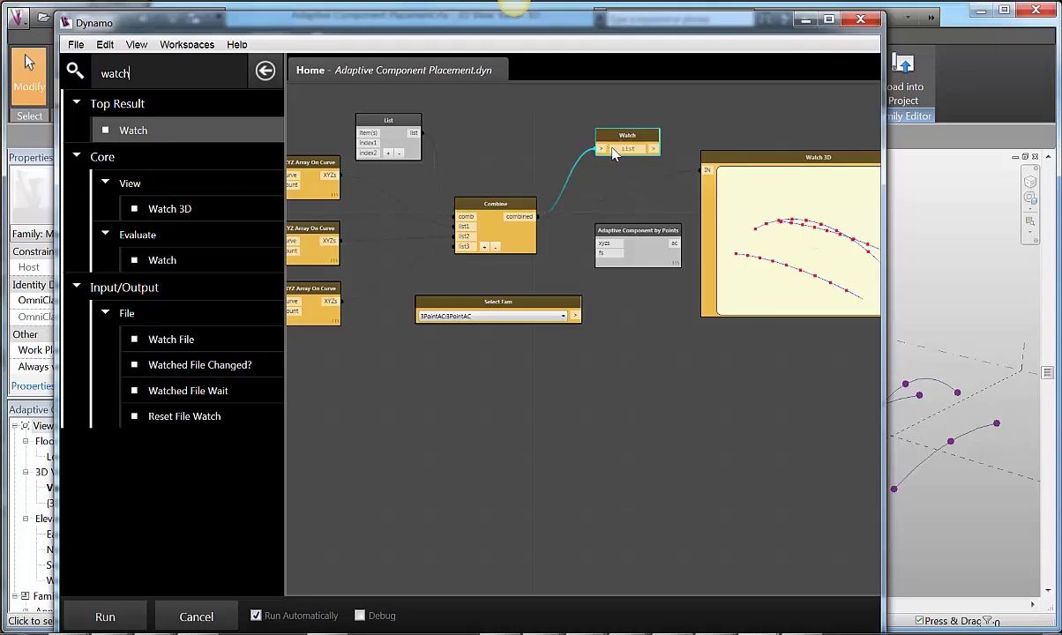
pyautogui.moveTo(628, 135); pyautogui.dragTo(612, 135)
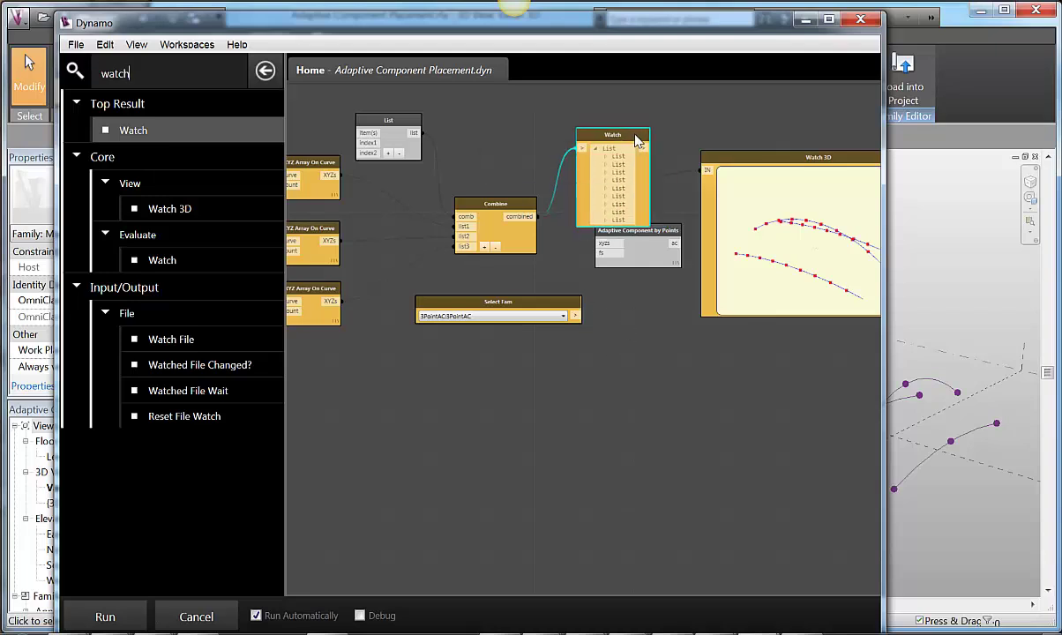
# Duplicate the Watch node, feed the first XYZ Array On Curve node's XYZs output into the copy and expand its list.
pyautogui.hotkey('ctrl', 'v')
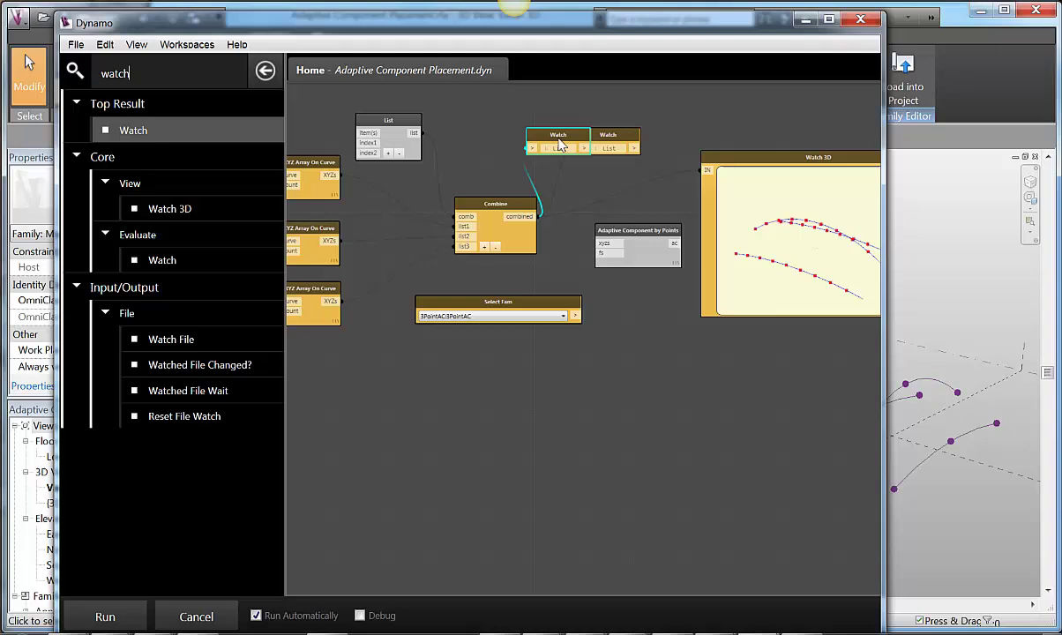
pyautogui.moveTo(559, 141); pyautogui.dragTo(502, 141)
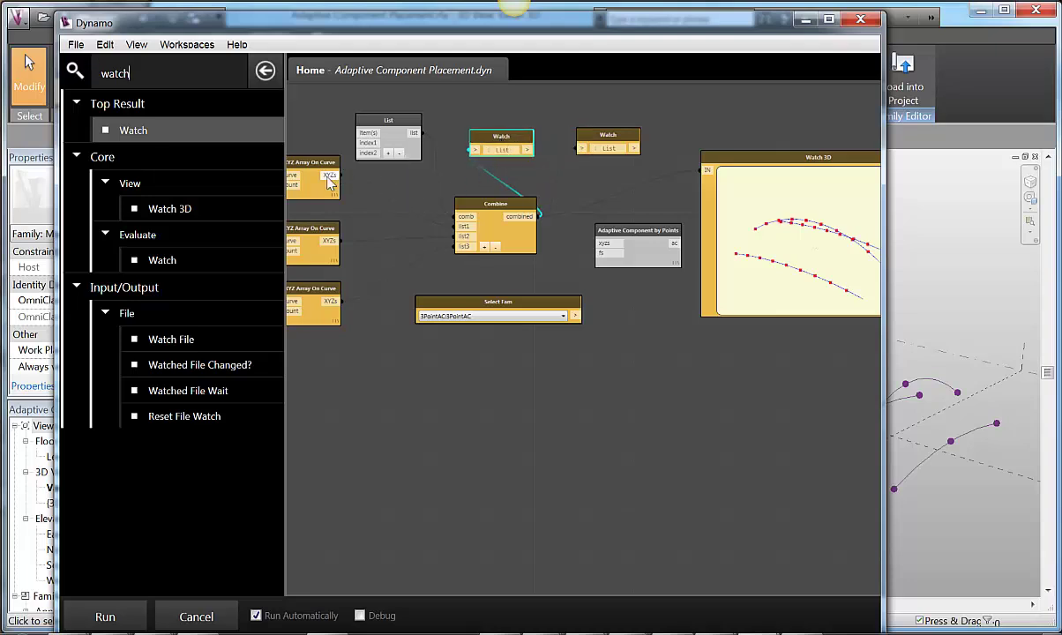
pyautogui.moveTo(329, 181); pyautogui.dragTo(473, 148)
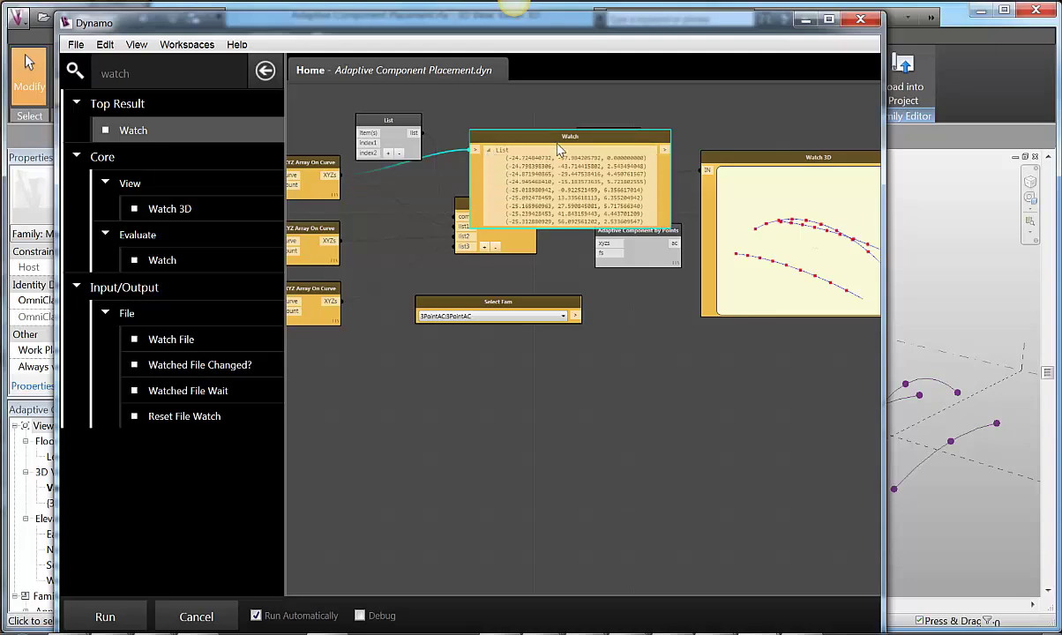
pyautogui.moveTo(567, 147); pyautogui.dragTo(459, 130)
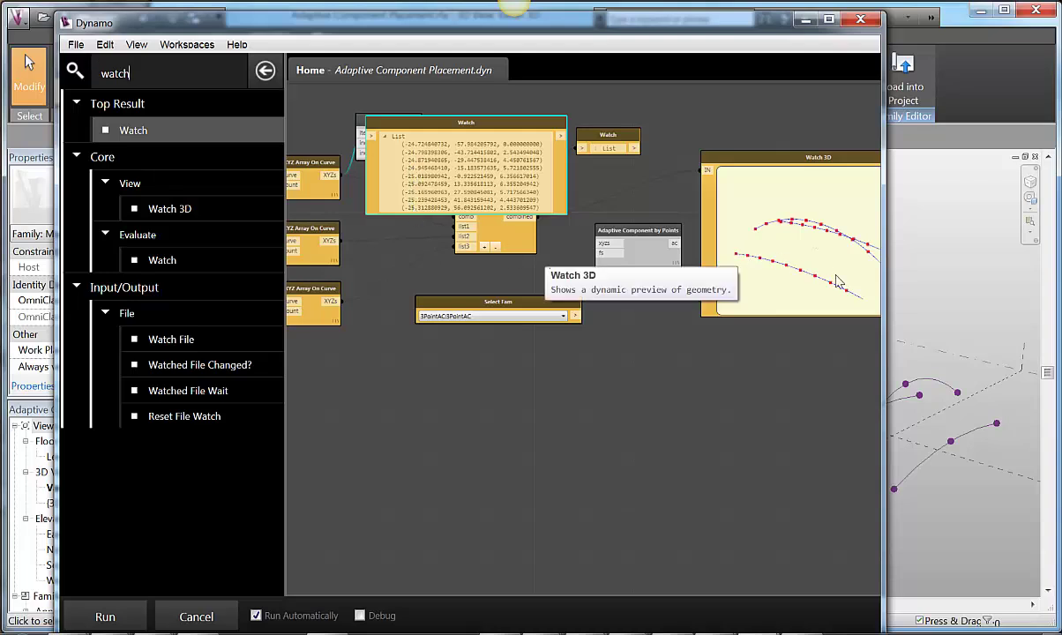
# Expand the first sublist of the combined output in its Watch node to compare its points with the single-curve list.
pyautogui.moveTo(596, 146); pyautogui.dragTo(639, 122)
pyautogui.click(658, 142)
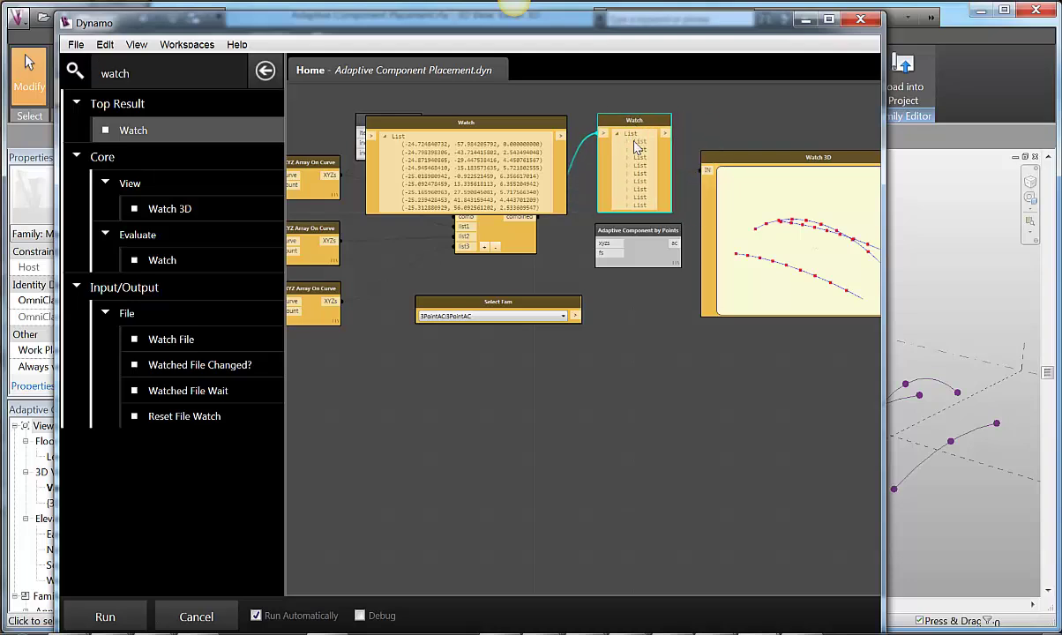
pyautogui.click(627, 142)
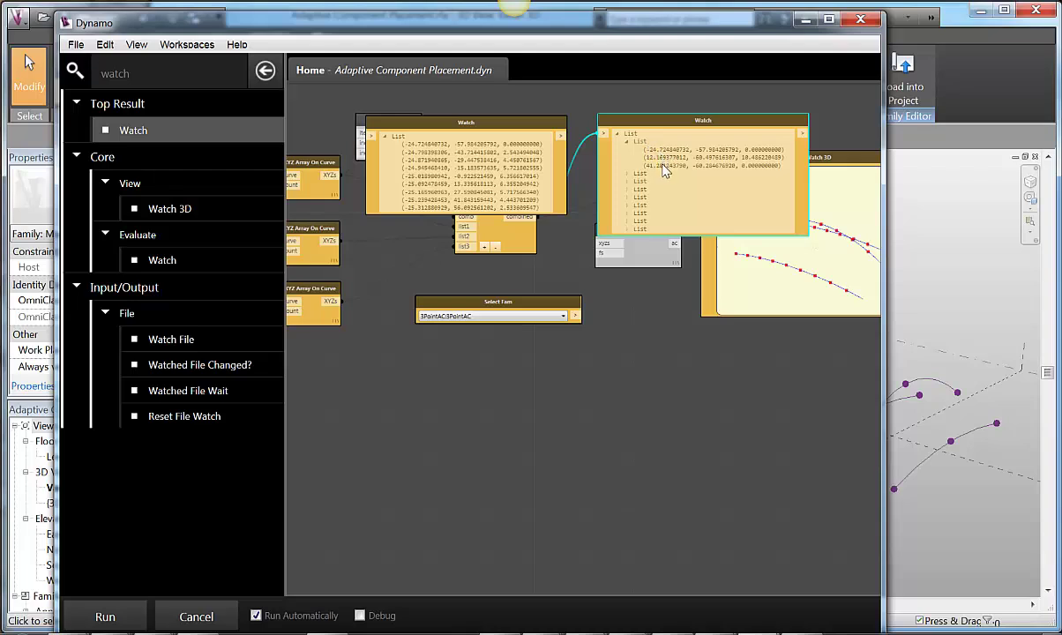
pyautogui.moveTo(675, 128); pyautogui.dragTo(531, 295)
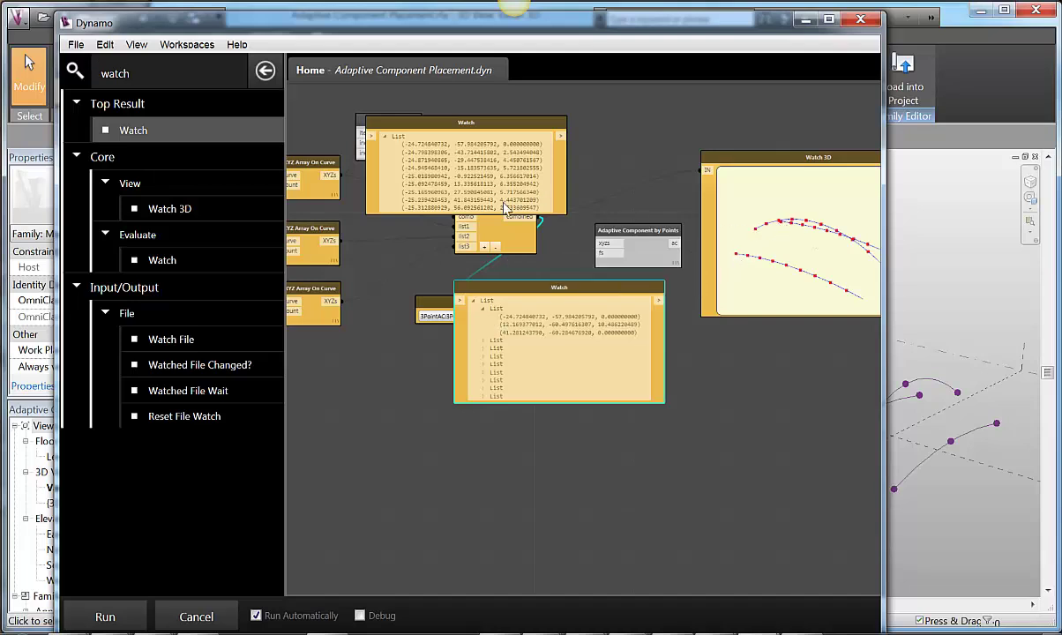
# Collapse both Watch lists, disconnect both Watch nodes from the graph and place them side by side above the Combine node.
pyautogui.click(474, 301)
pyautogui.moveTo(501, 289); pyautogui.dragTo(642, 122)
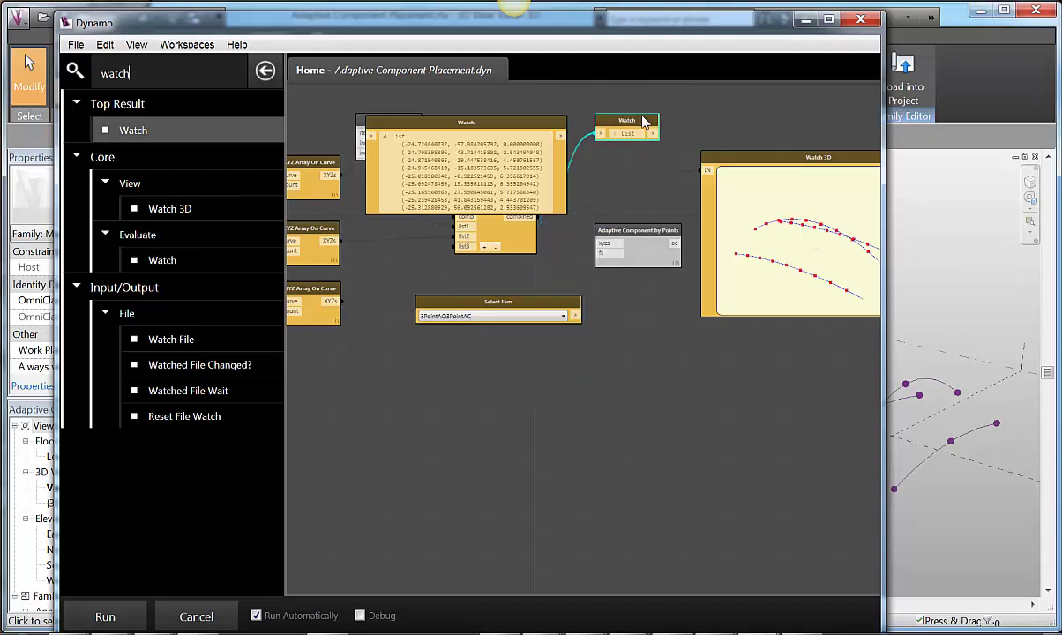
pyautogui.click(388, 136)
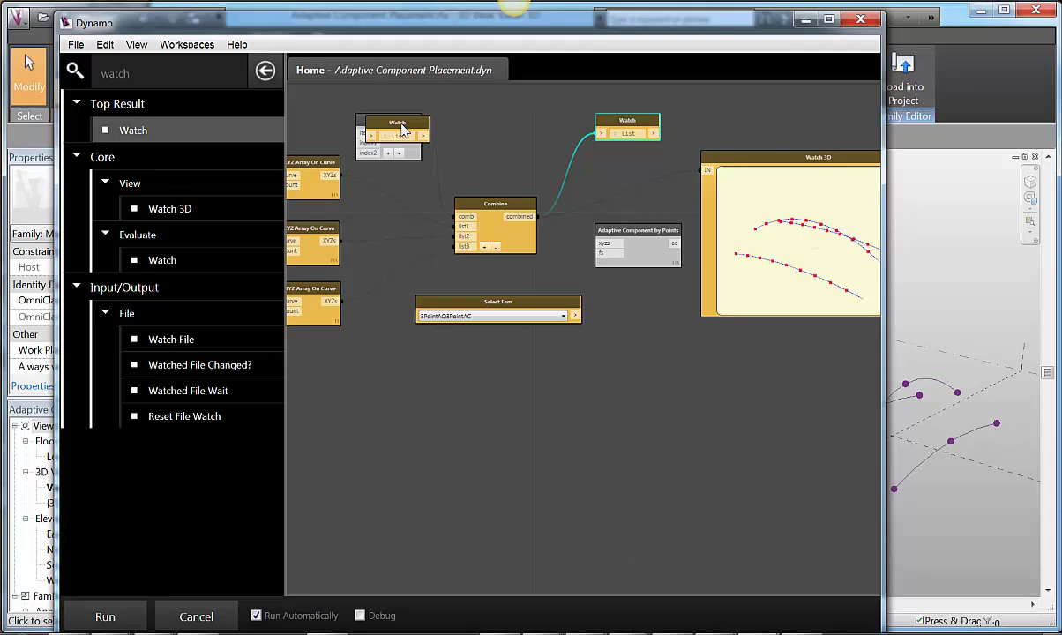
pyautogui.moveTo(404, 127); pyautogui.dragTo(512, 156)
pyautogui.click(503, 125)
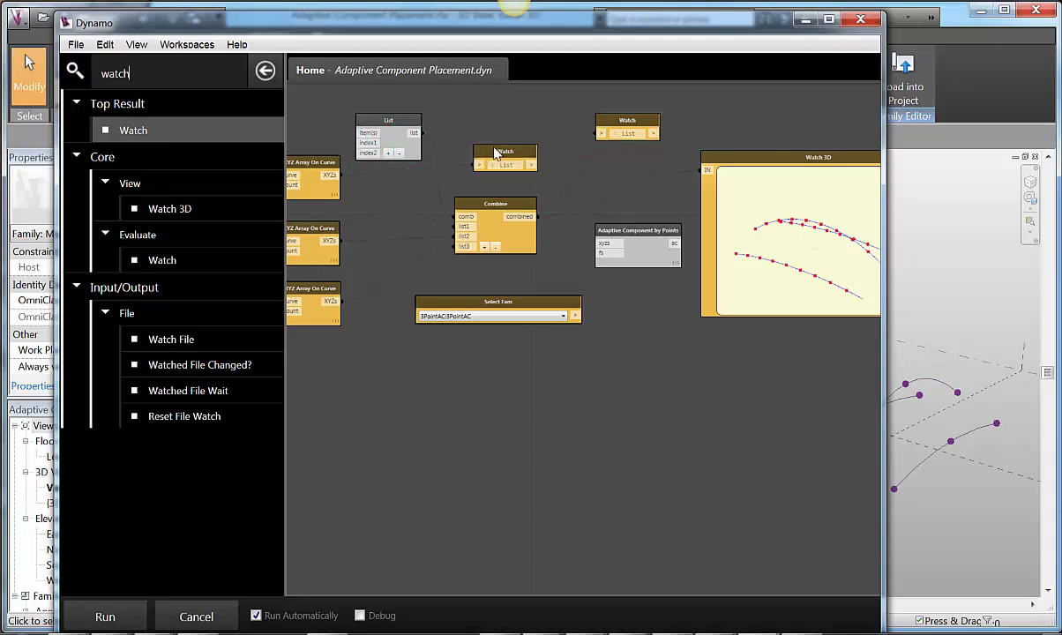
pyautogui.click(496, 151)
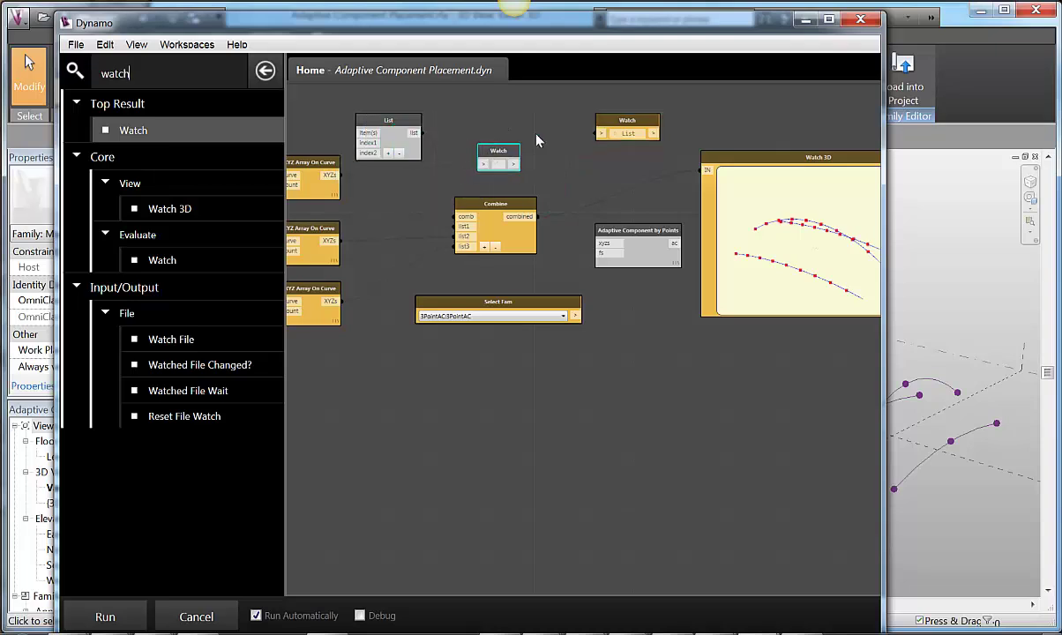
pyautogui.moveTo(498, 151); pyautogui.dragTo(558, 124)
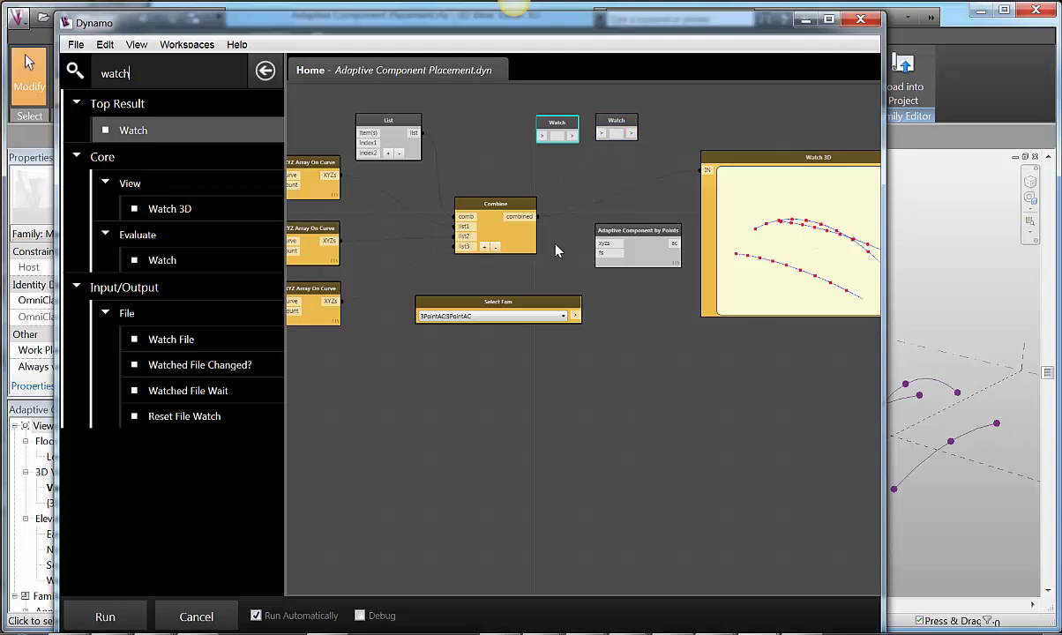
# Connect the Combine node's combined output to the xyzs input and Select Fam's 3PointAC output to the fs input of Adaptive Component by Points.
pyautogui.scroll(-3, 555, 253)
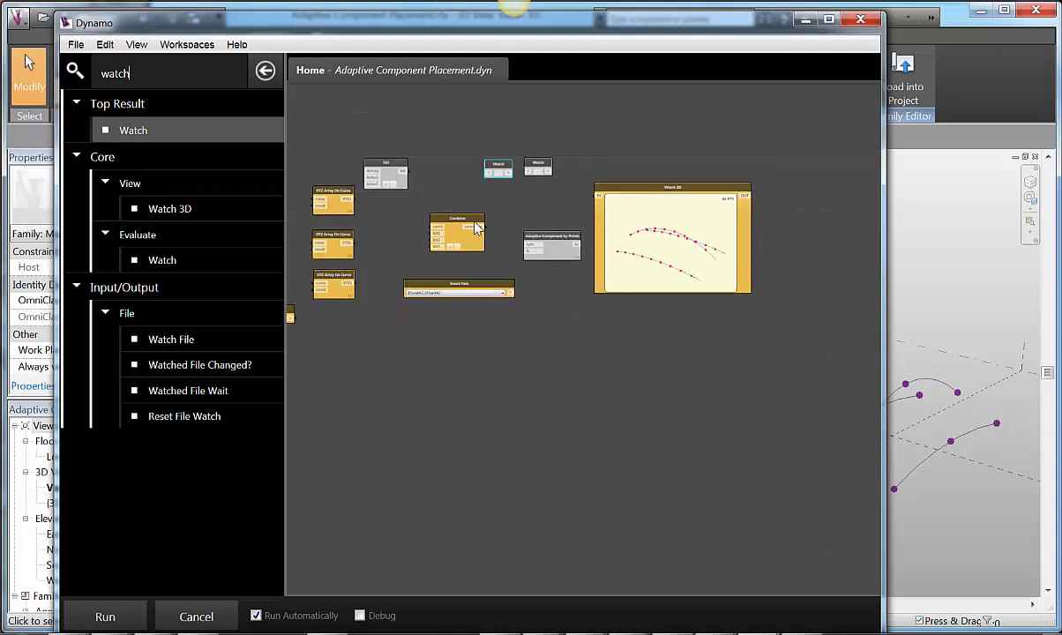
pyautogui.scroll(2, 540, 227)
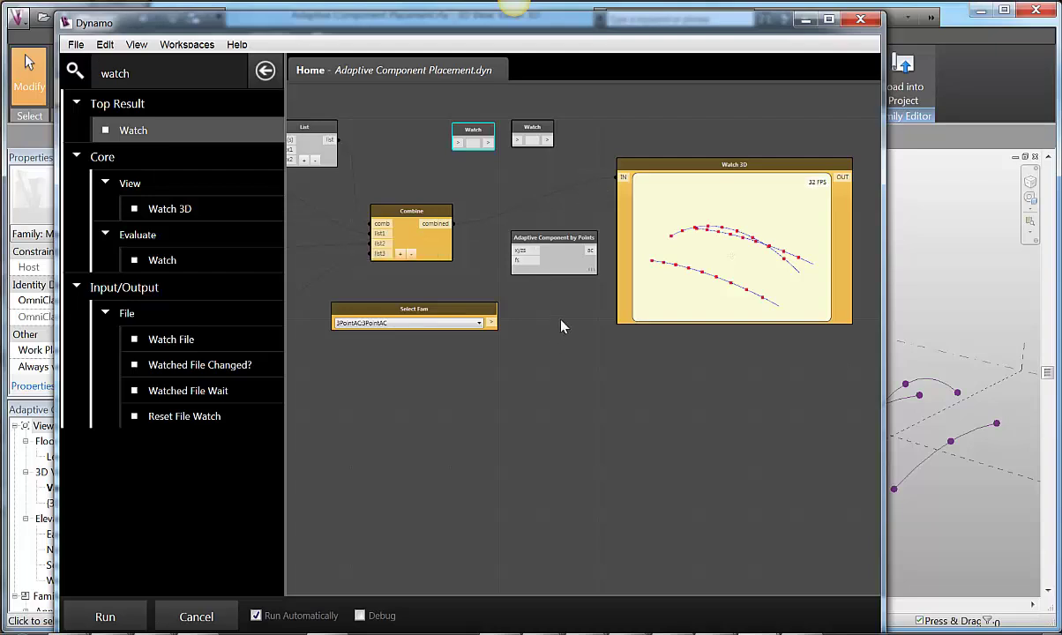
pyautogui.moveTo(547, 236); pyautogui.dragTo(556, 230)
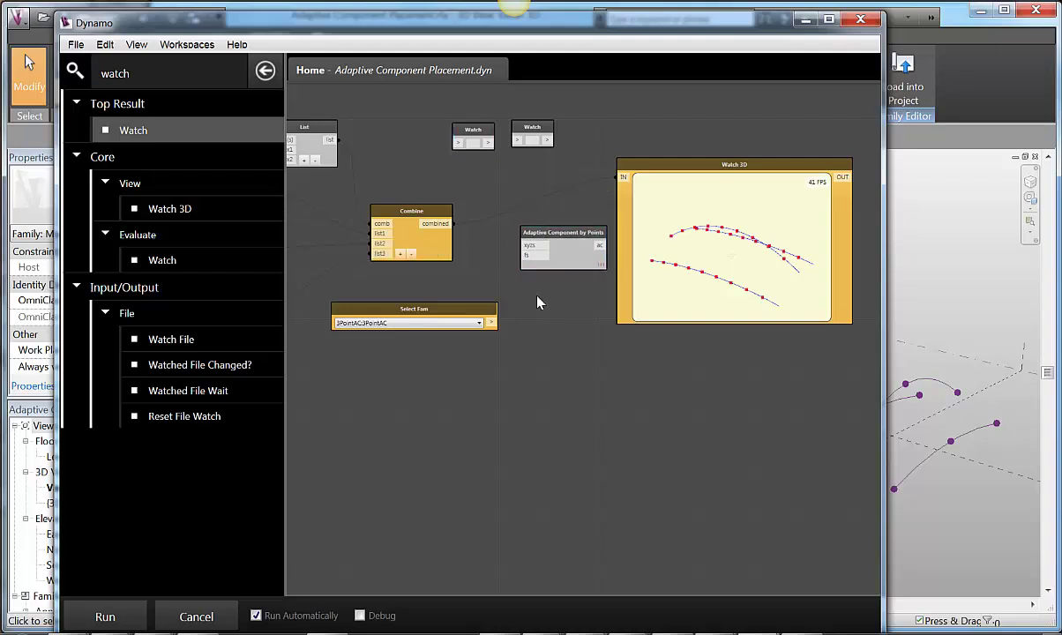
pyautogui.scroll(1, 509, 294)
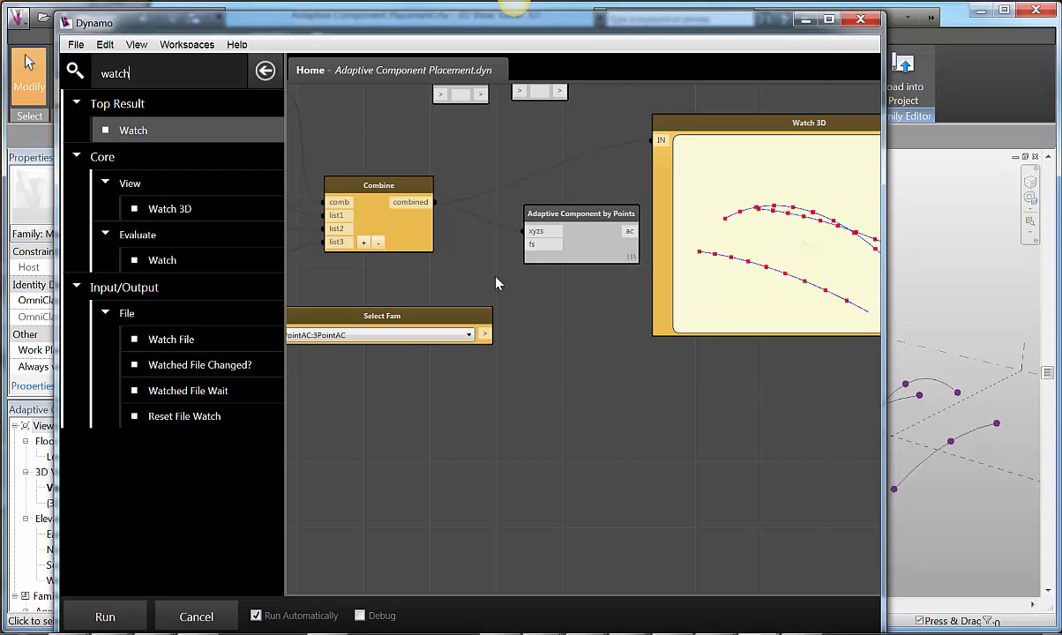
pyautogui.scroll(-1, 487, 279)
pyautogui.moveTo(487, 280); pyautogui.dragTo(538, 280, button='middle')
pyautogui.scroll(1, 536, 282)
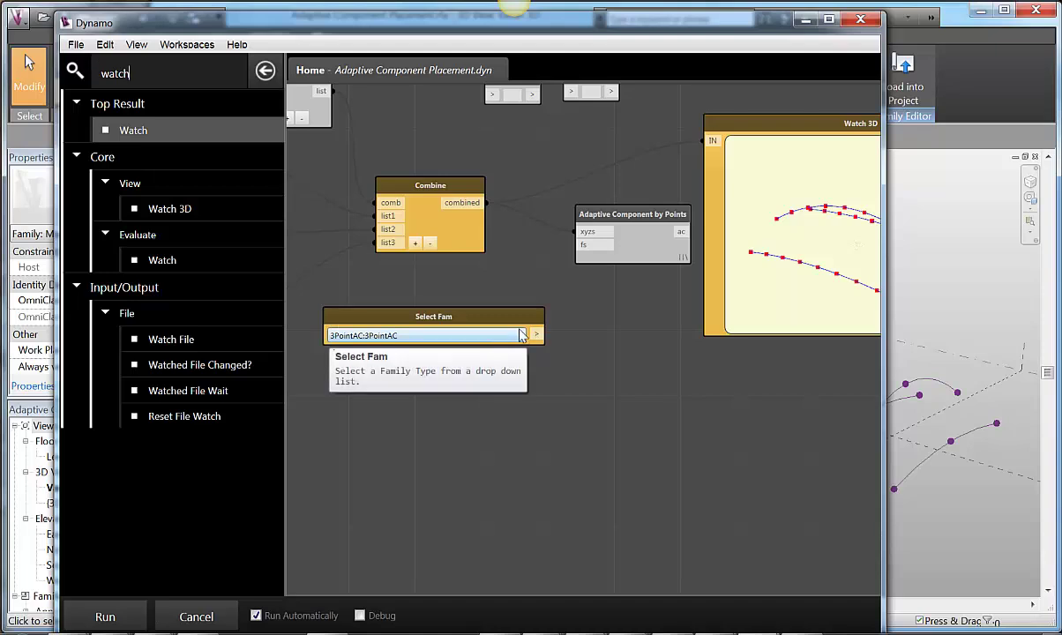
pyautogui.click(588, 247)
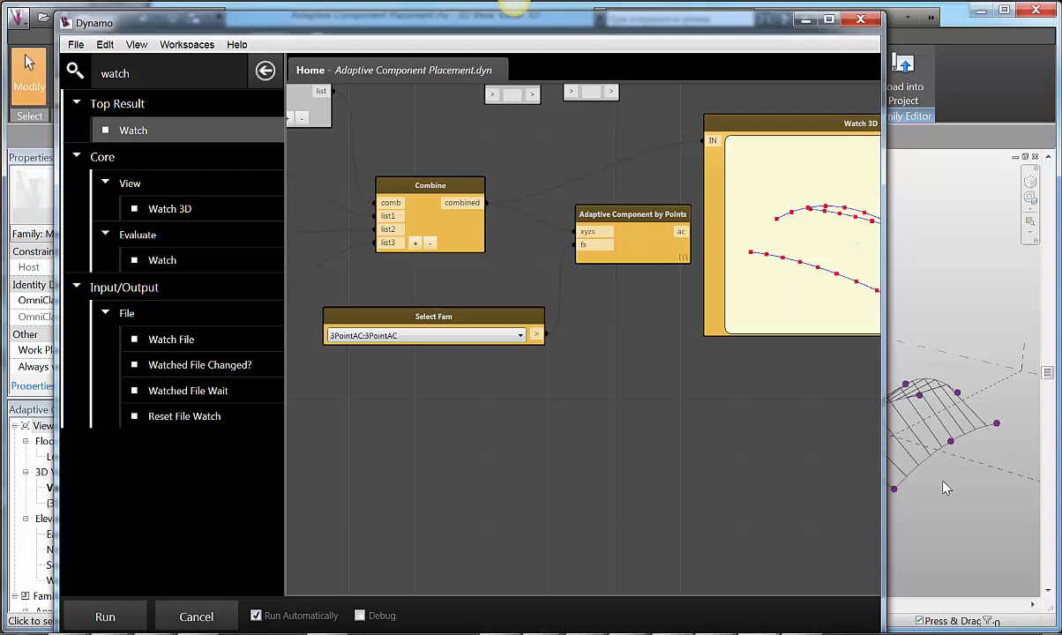
# Select the end component placed in the Revit 3D view and examine its three placement points along the curves.
pyautogui.keyDown('shift'); pyautogui.moveTo(943, 486); pyautogui.dragTo(1015, 454, button='middle'); pyautogui.keyUp('shift')
pyautogui.scroll(-1, 977, 505)
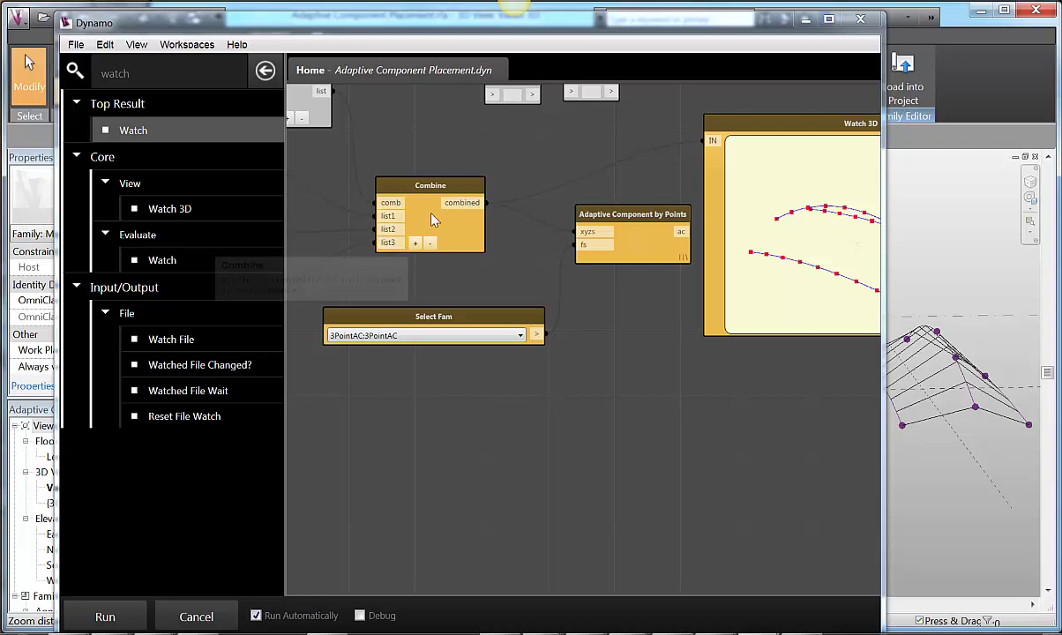
pyautogui.click(954, 422)
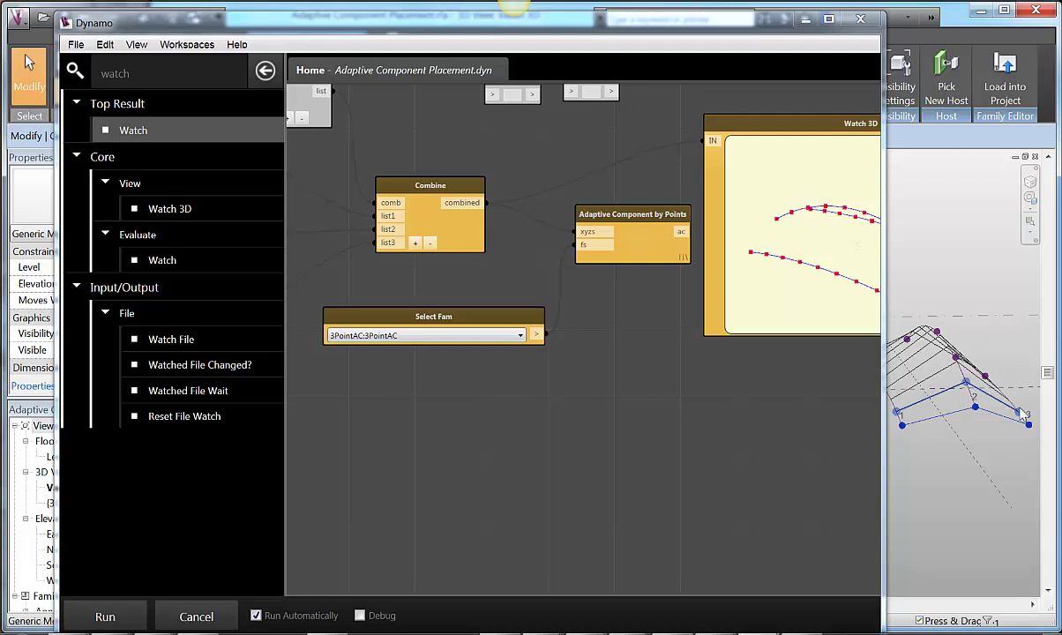
pyautogui.scroll(-1, 995, 440)
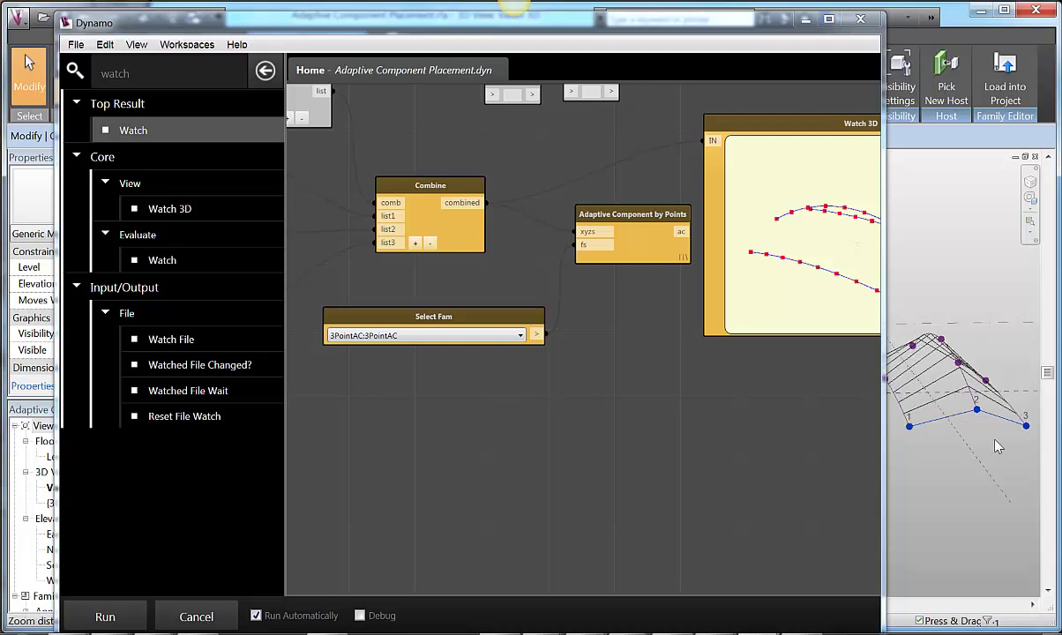
# Change the family type in the Select Fam node to 3PointAC_wireTruss:3PointAC_wireTruss.
pyautogui.click(518, 336)
pyautogui.click(399, 427)
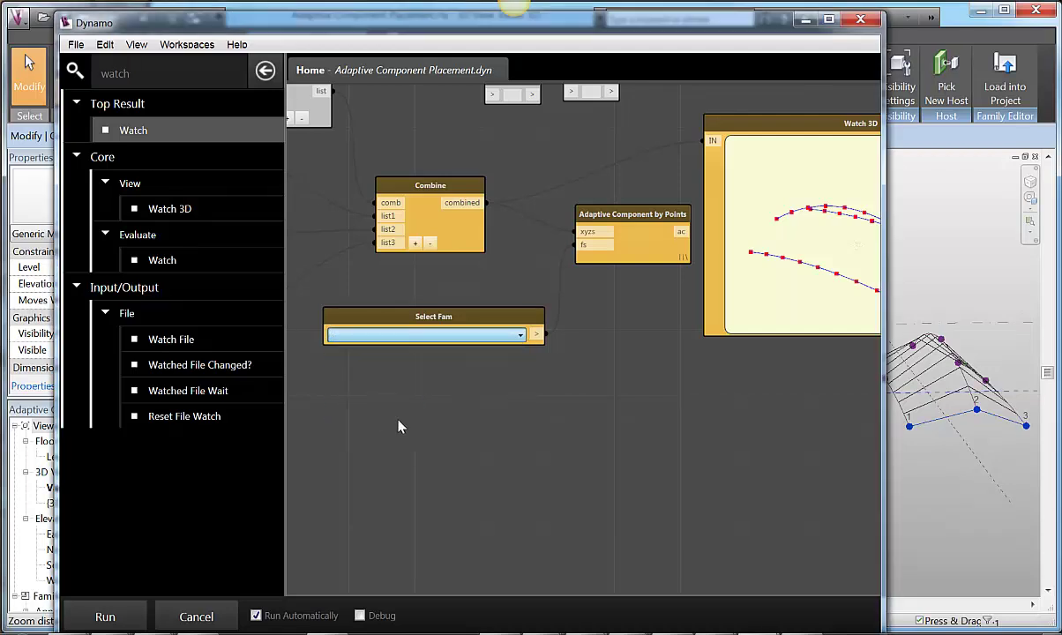
pyautogui.click(946, 464)
# Examine the wire trusses along the curves in the Revit 3D view, picking the truss at the near end.
pyautogui.keyDown('shift'); pyautogui.moveTo(960, 461); pyautogui.dragTo(986, 454, button='middle'); pyautogui.keyUp('shift')
pyautogui.click(957, 364)
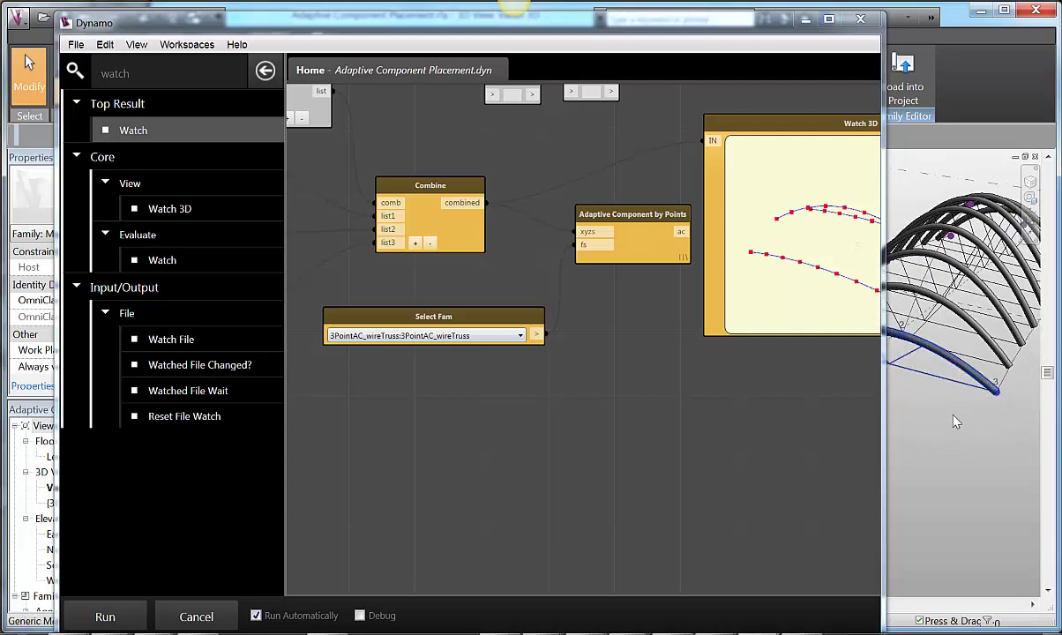
pyautogui.scroll(-2, 954, 414)
pyautogui.moveTo(892, 399); pyautogui.dragTo(915, 431, button='middle')
# Review the node graph from the Select Curve nodes through Combine and Adaptive Component by Points to the Watch 3D preview.
pyautogui.scroll(-5, 575, 404)
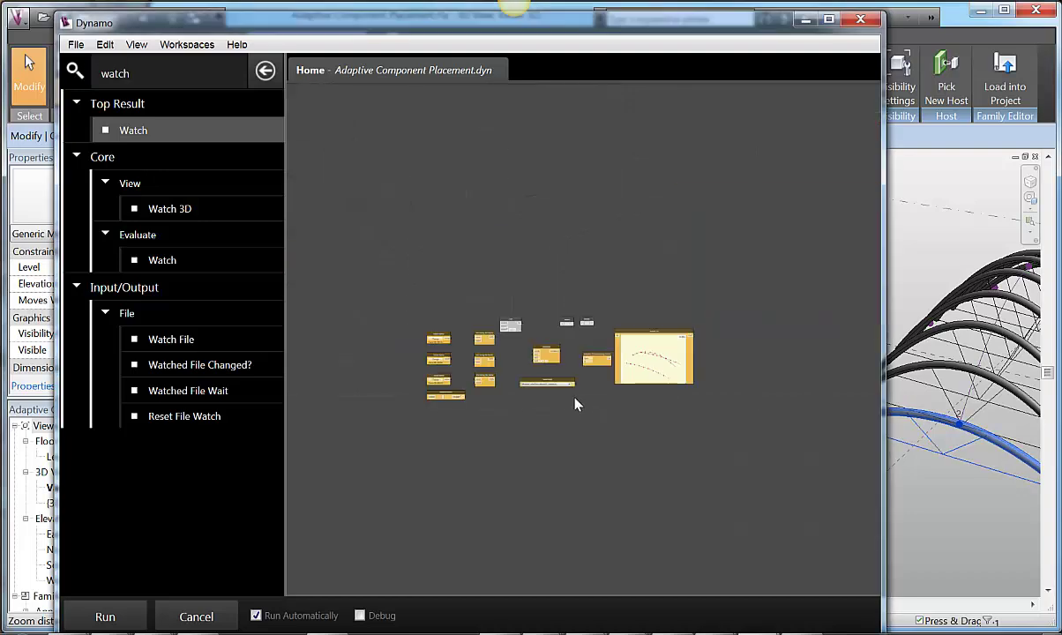
pyautogui.scroll(5, 465, 375)
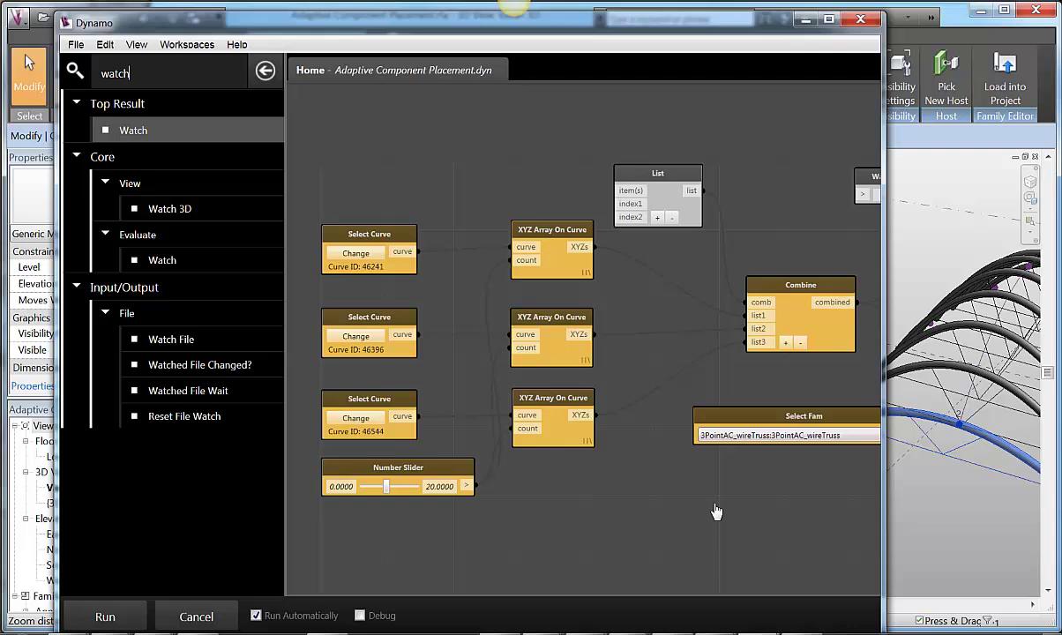
pyautogui.moveTo(716, 512); pyautogui.dragTo(649, 419, button='middle')
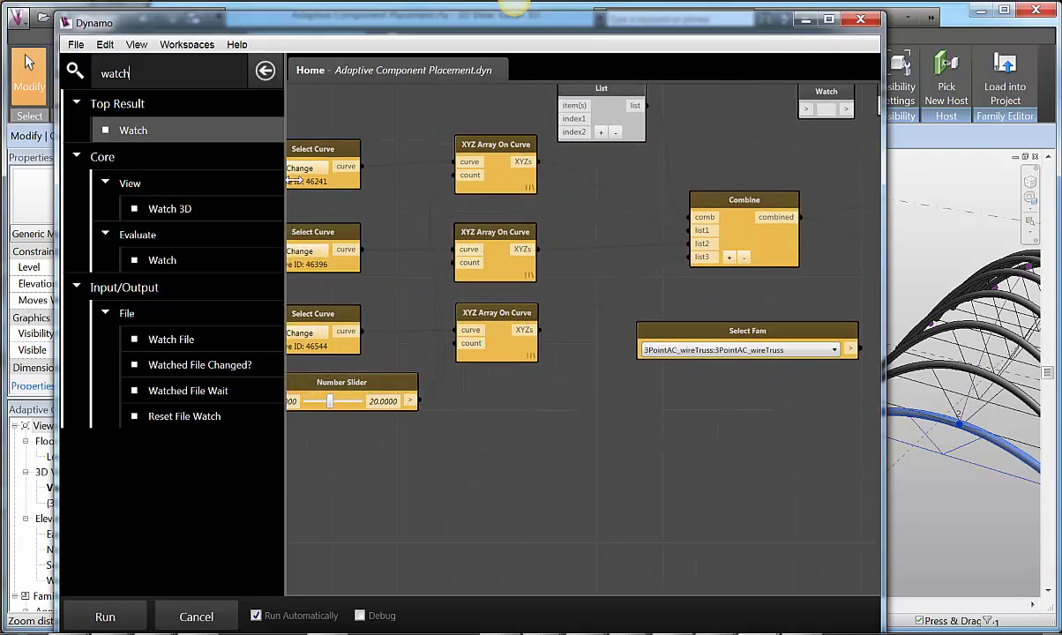
pyautogui.moveTo(681, 417); pyautogui.dragTo(386, 398, button='middle')
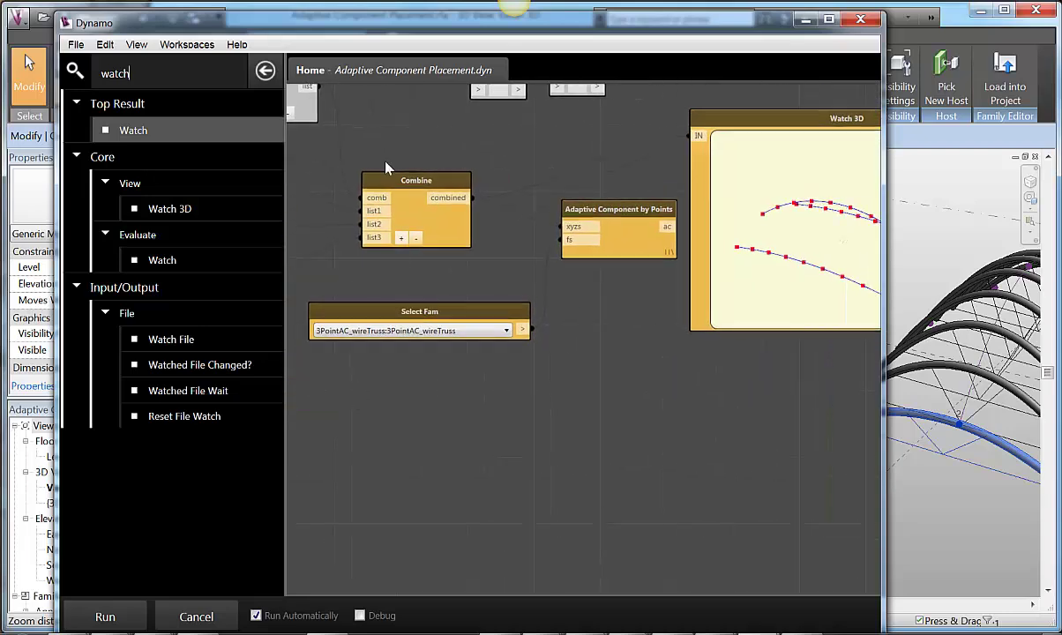
pyautogui.moveTo(614, 304); pyautogui.dragTo(559, 389, button='middle')
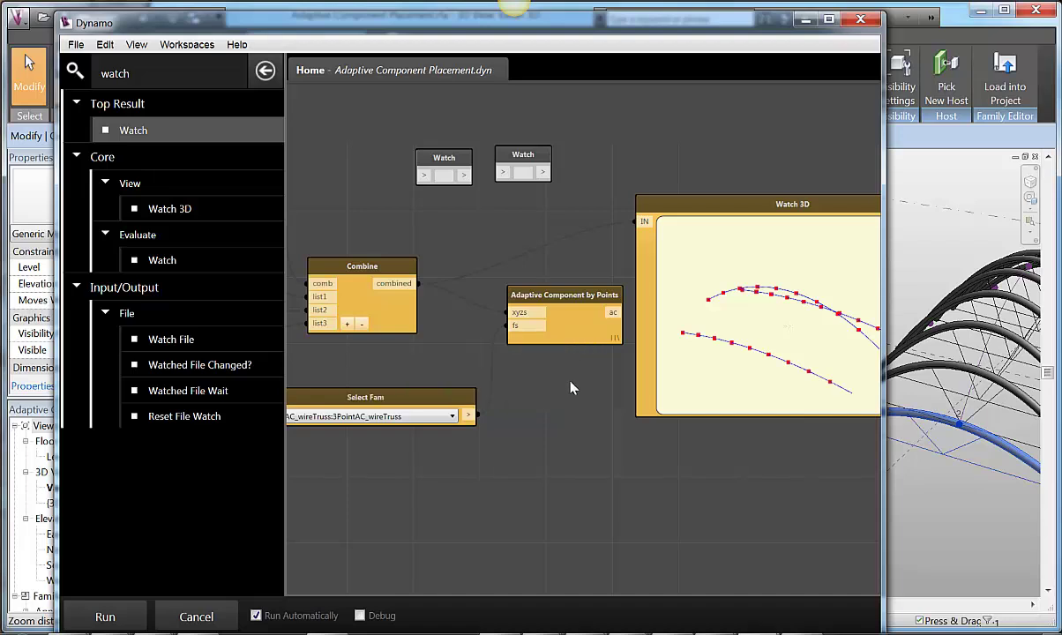
pyautogui.scroll(-3, 573, 384)
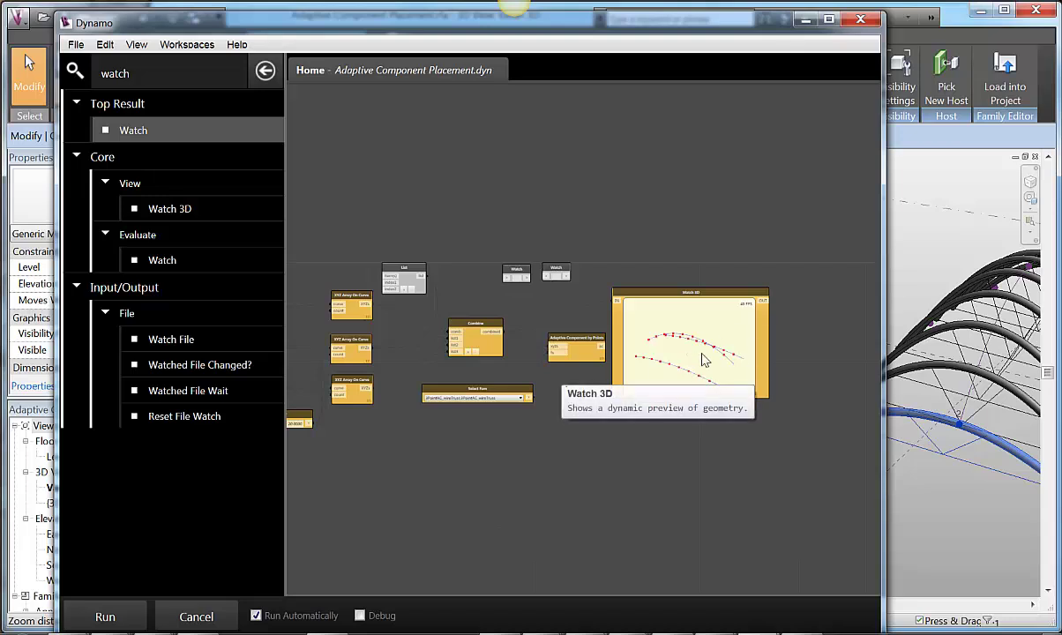
pyautogui.scroll(4, 576, 379)
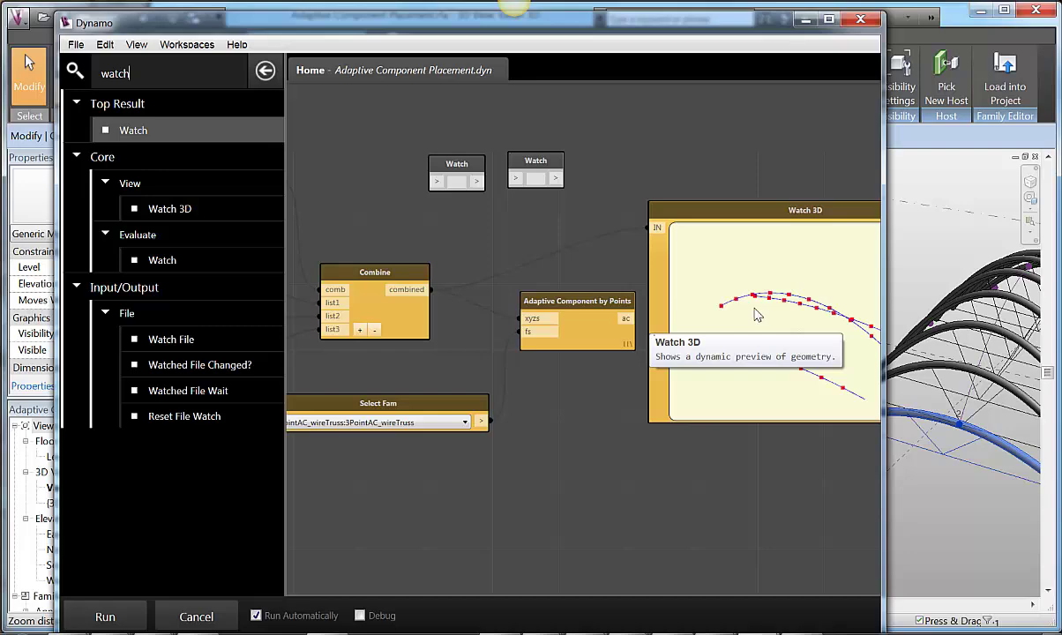
# Find and add an Arc By Start Mid End node, placing it above the Combine node and moving one Watch node out of its way.
pyautogui.scroll(-3, 569, 413)
pyautogui.moveTo(603, 406); pyautogui.dragTo(772, 390, button='middle')
pyautogui.doubleClick(146, 74)
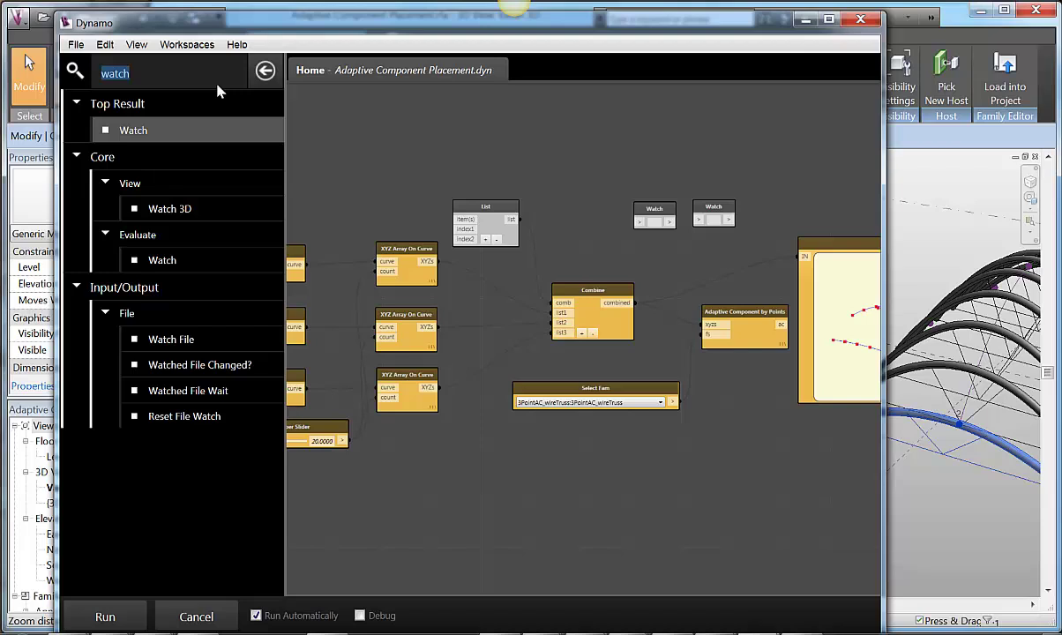
pyautogui.write('arc')
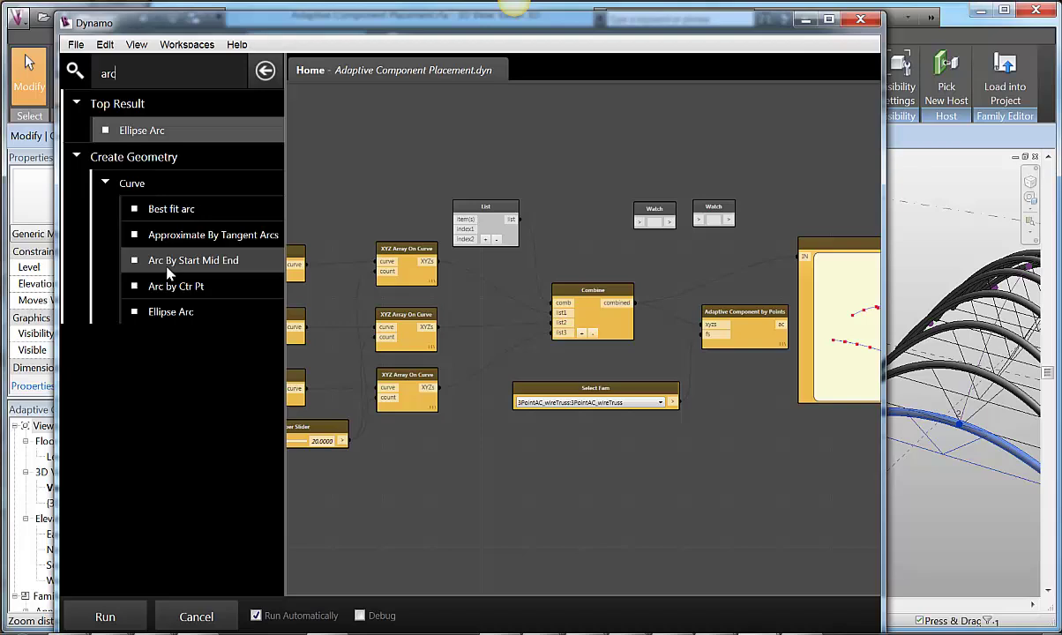
pyautogui.click(168, 267)
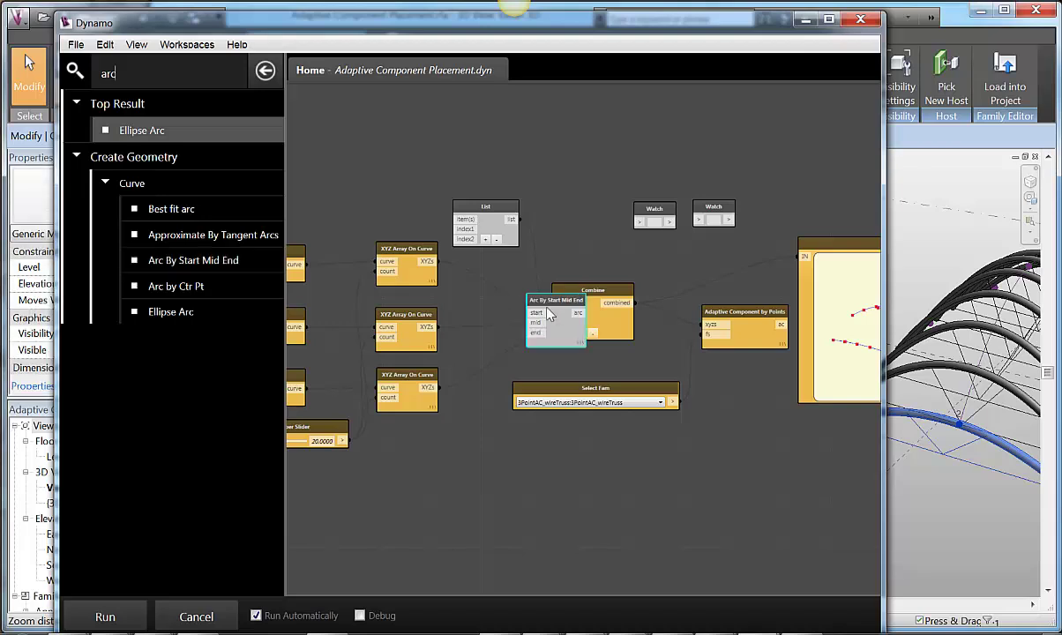
pyautogui.moveTo(564, 305); pyautogui.dragTo(765, 226)
pyautogui.click(706, 263)
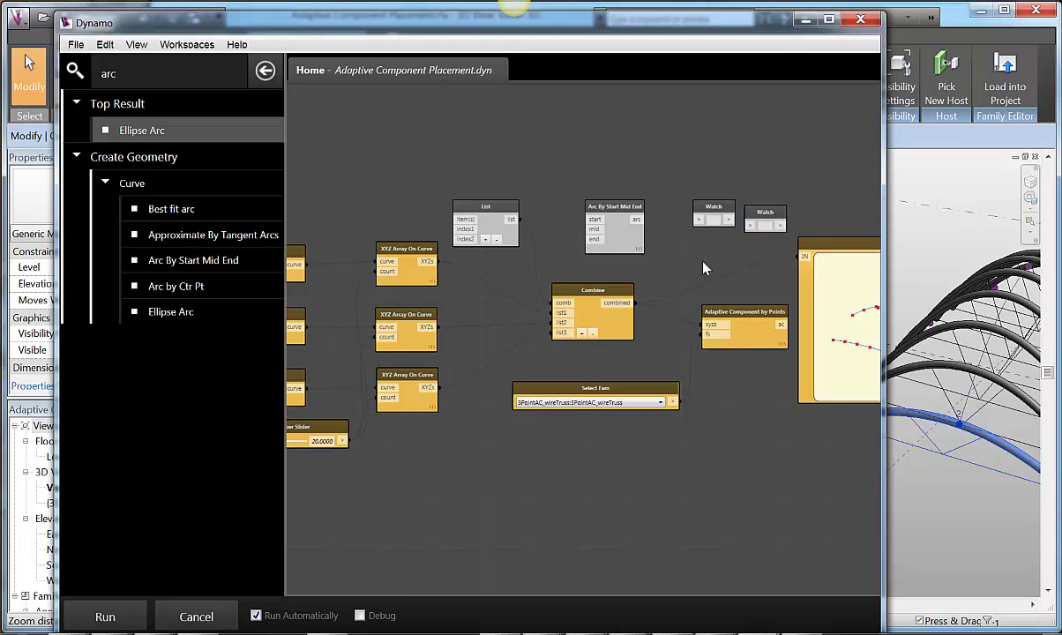
# Connect the XYZs outputs of the first, second and third XYZ Array On Curve nodes to the arc node's start, mid and end inputs.
pyautogui.moveTo(690, 266); pyautogui.dragTo(656, 275, button='middle')
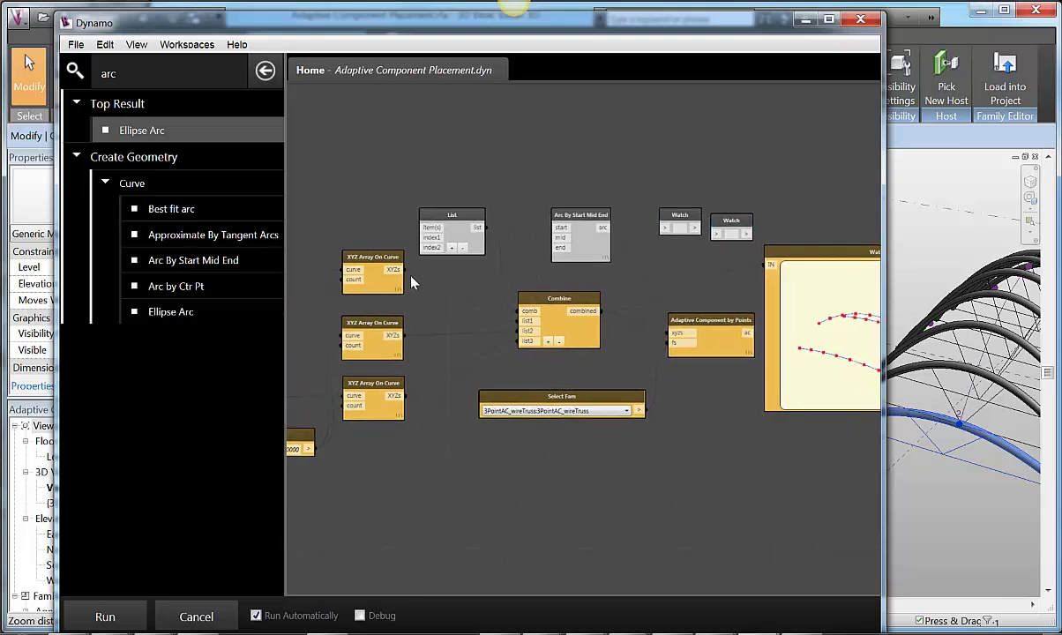
pyautogui.click(551, 227)
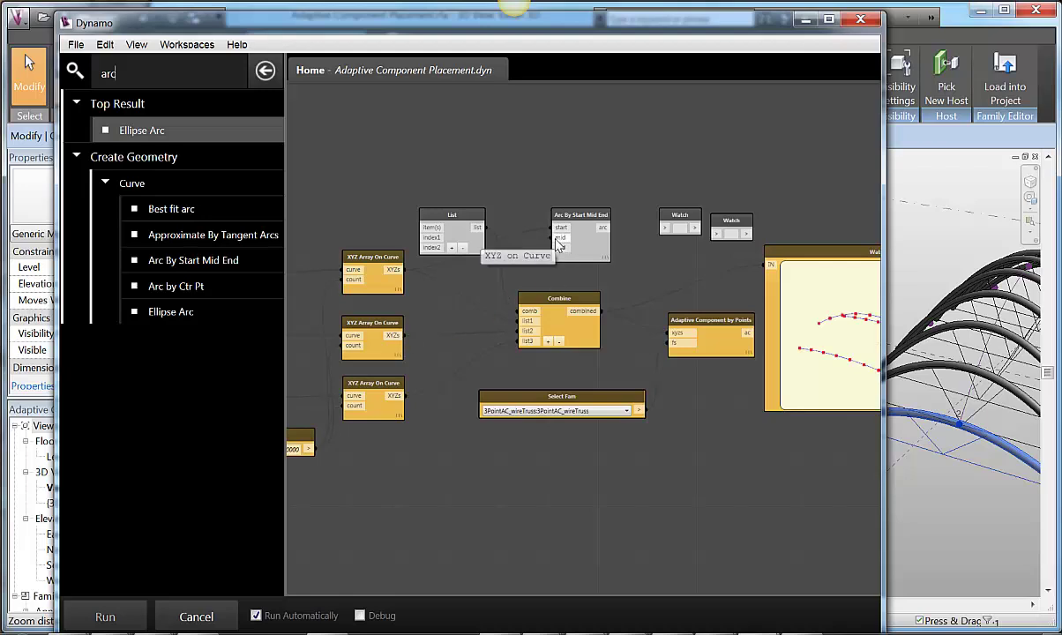
pyautogui.click(395, 396)
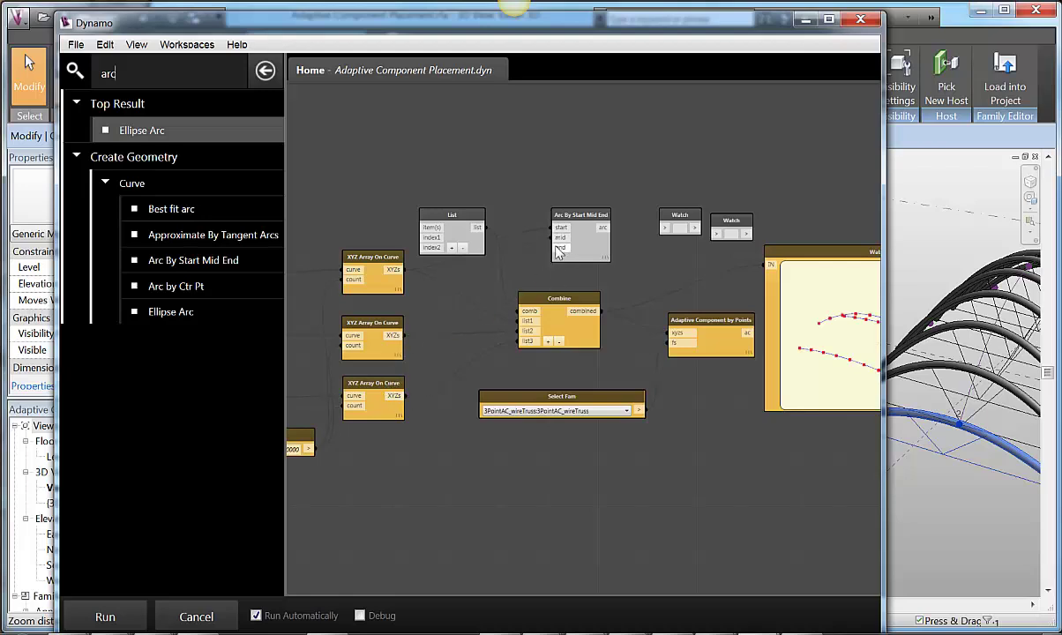
pyautogui.click(555, 248)
pyautogui.scroll(2, 654, 289)
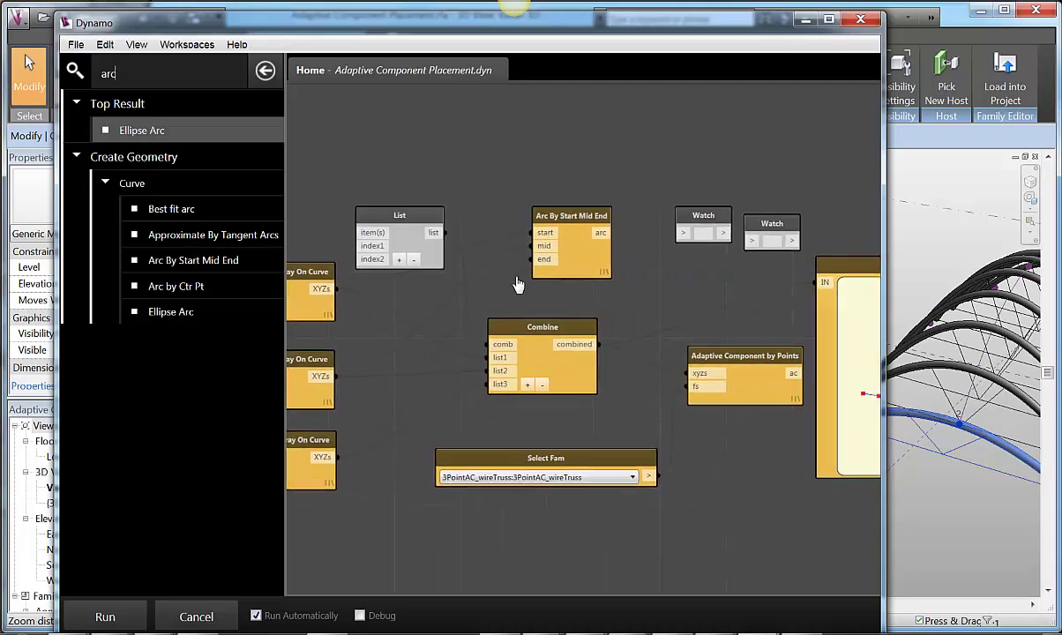
# Replace the Watch 3D node's input with the arc output of Arc By Start Mid End.
pyautogui.scroll(-3, 655, 303)
pyautogui.moveTo(652, 303); pyautogui.dragTo(482, 304, button='middle')
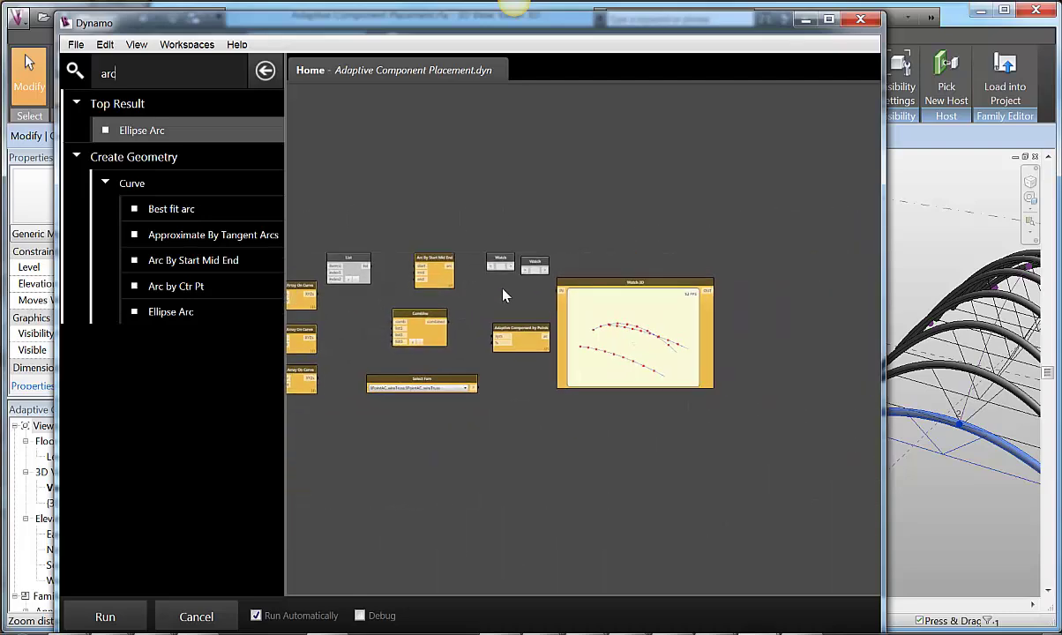
pyautogui.scroll(2, 502, 295)
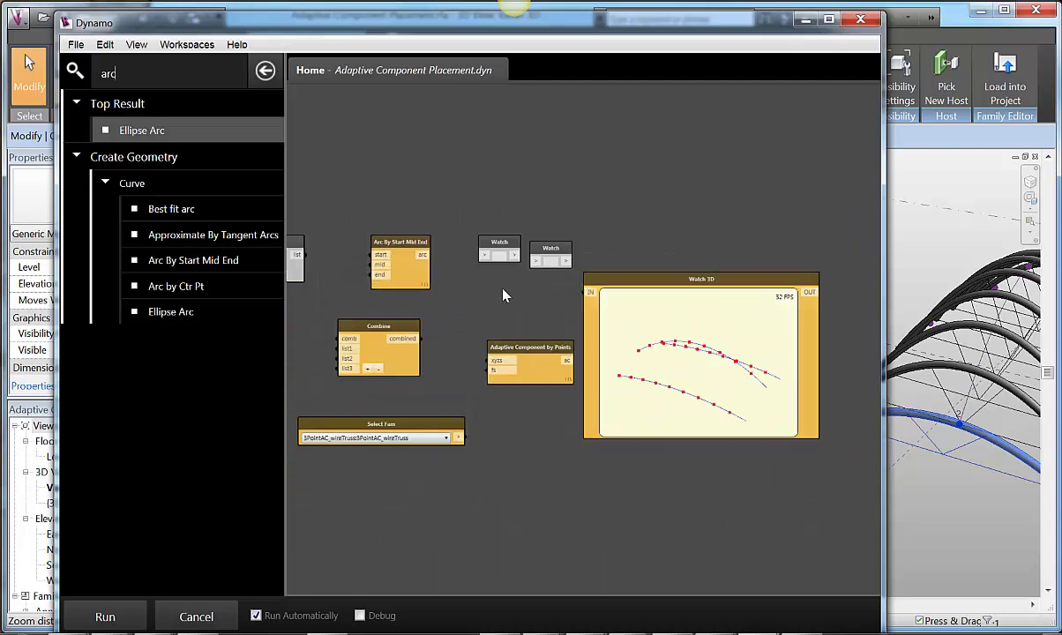
pyautogui.click(585, 294)
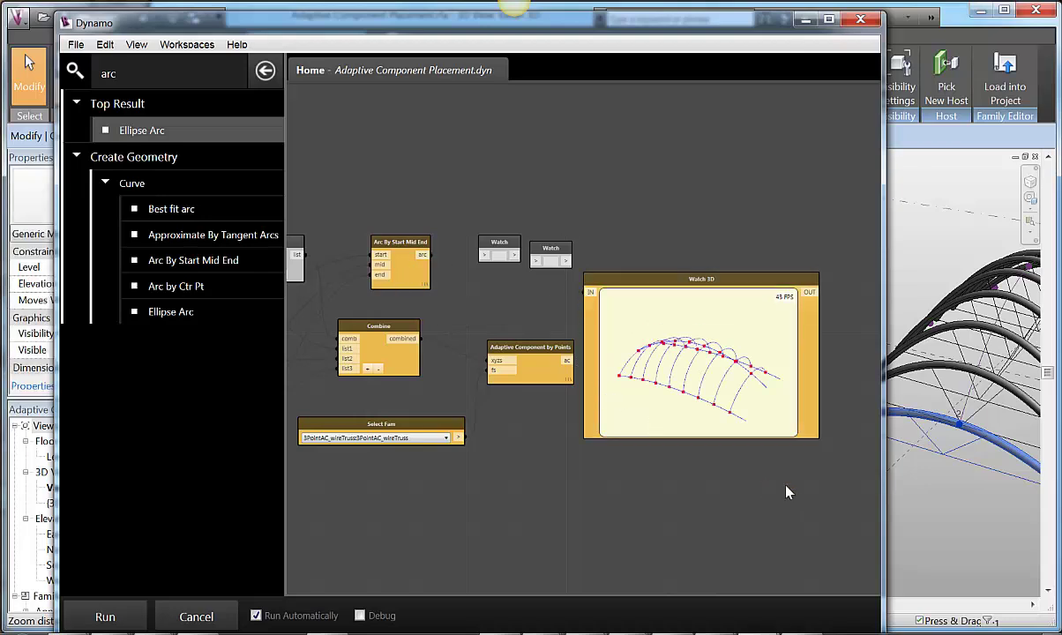
# Examine the arcs spanning the three curves from several angles in the Watch 3D preview.
pyautogui.scroll(3, 786, 485)
pyautogui.scroll(-1, 743, 400)
pyautogui.moveTo(735, 375); pyautogui.dragTo(731, 350, button='middle')
pyautogui.moveTo(696, 353); pyautogui.dragTo(668, 330, button='right')
pyautogui.scroll(-1, 434, 443)
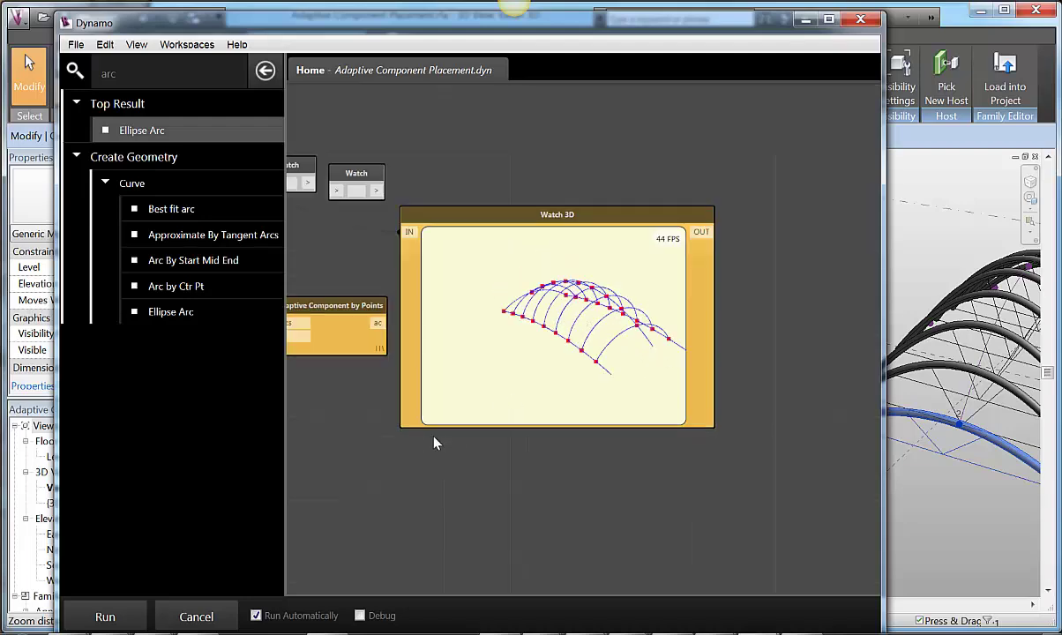
pyautogui.moveTo(434, 442); pyautogui.dragTo(640, 455, button='middle')
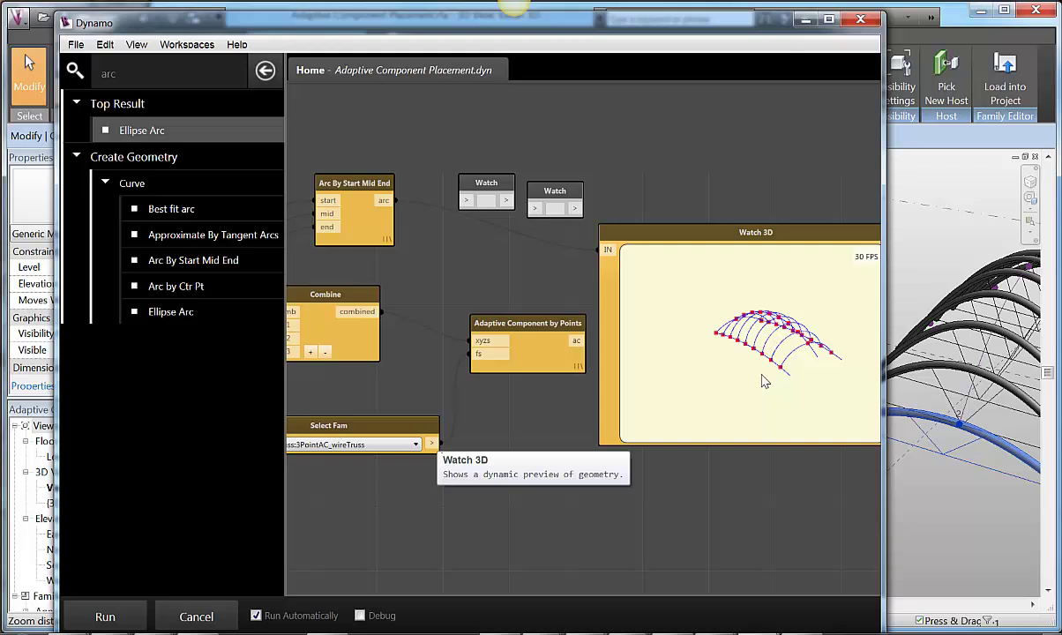
pyautogui.scroll(3, 762, 375)
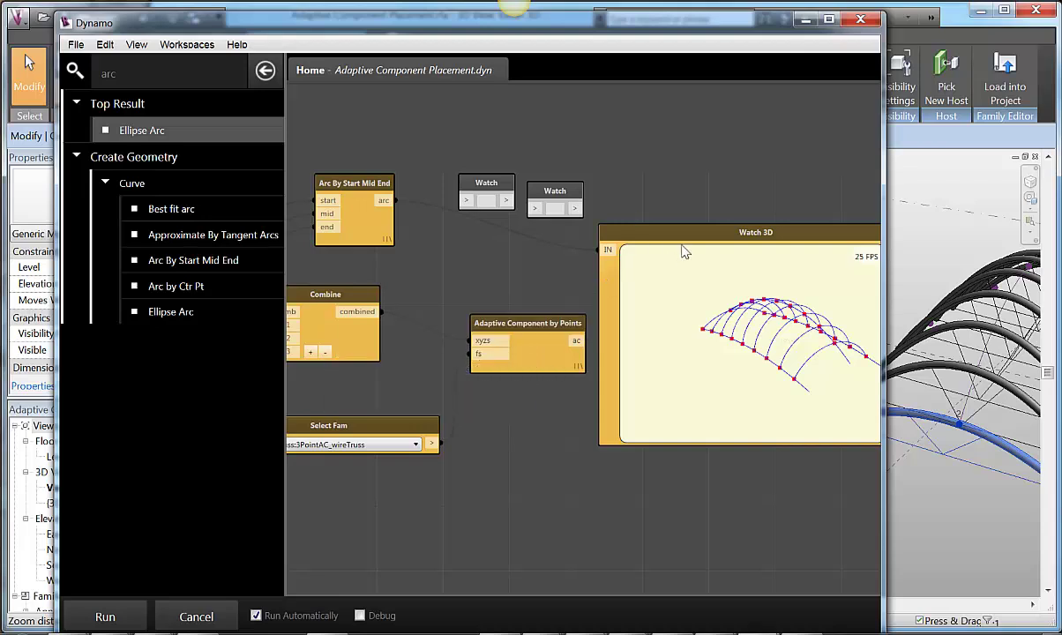
# Move the Watch 3D node slightly closer to the other nodes and show the whole graph.
pyautogui.moveTo(680, 237); pyautogui.dragTo(654, 237)
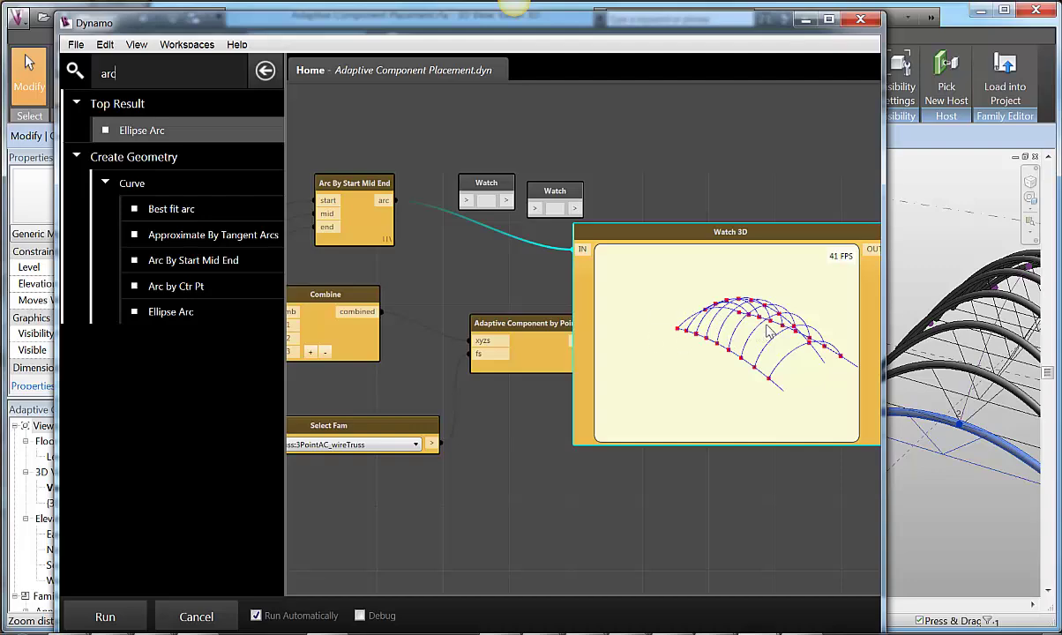
pyautogui.click(517, 287)
pyautogui.scroll(-2, 514, 290)
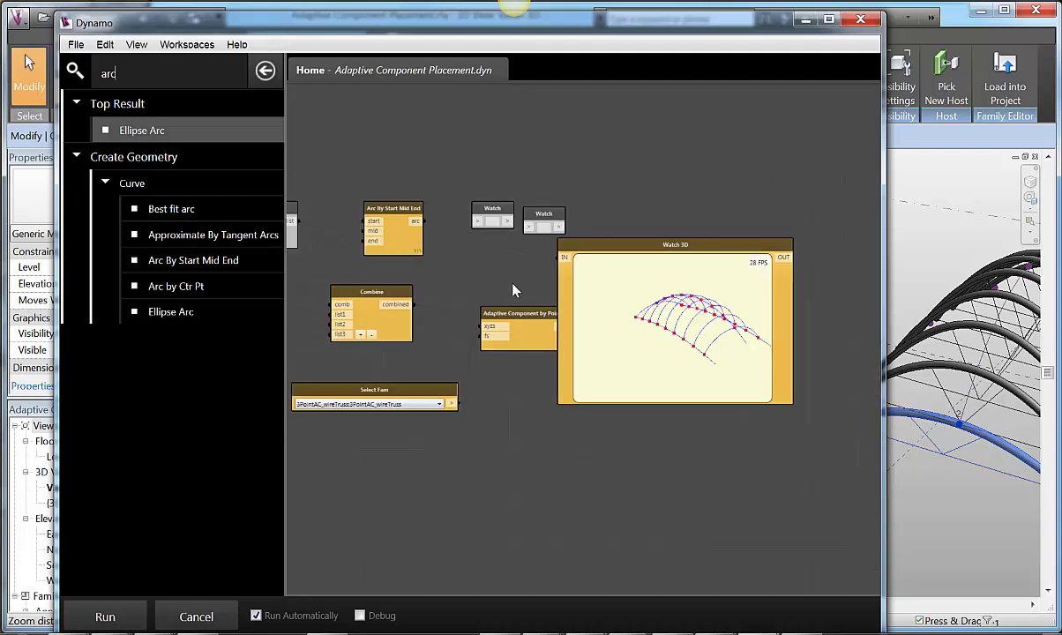
pyautogui.scroll(-3, 515, 291)
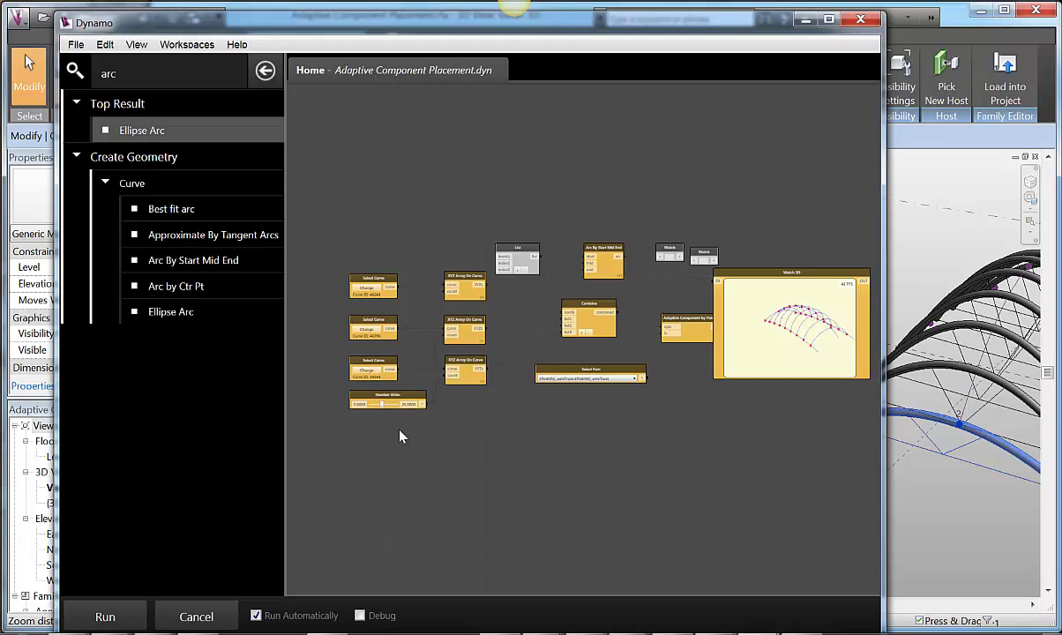
# Raise the Number Slider to add trusses along the curves, and reduce it to slightly under its initial setting to thin them out.
pyautogui.scroll(2, 402, 432)
pyautogui.scroll(2, 696, 408)
pyautogui.moveTo(696, 410); pyautogui.dragTo(637, 421, button='middle')
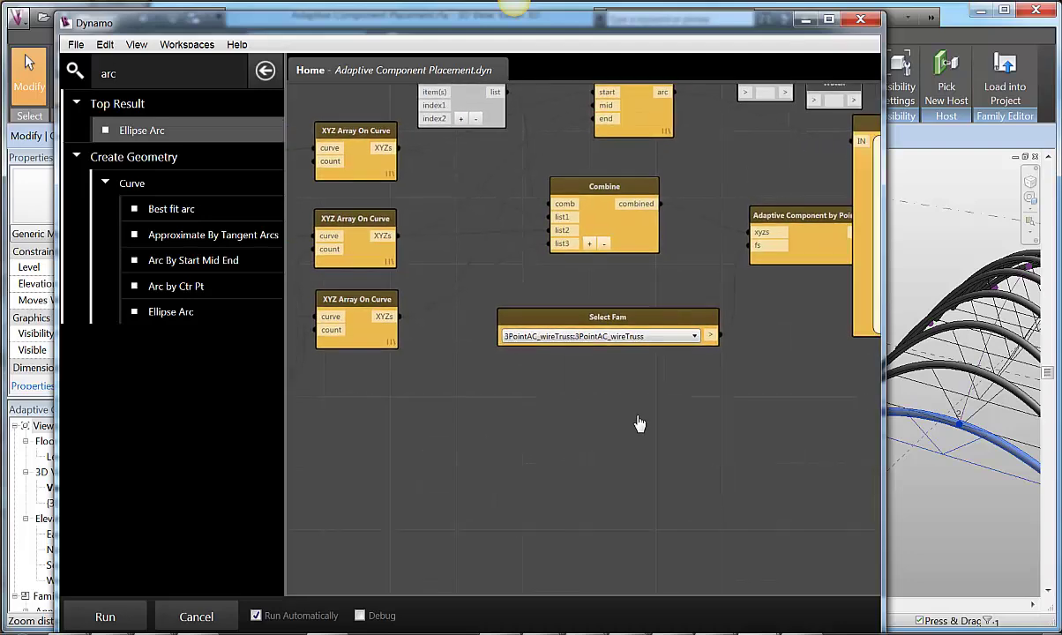
pyautogui.scroll(-2, 640, 420)
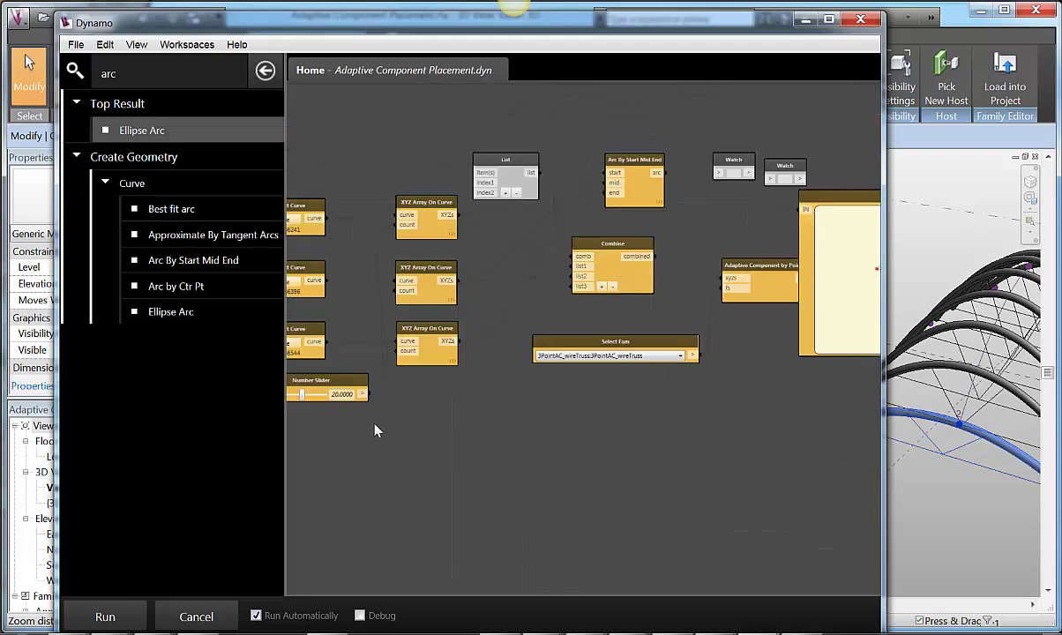
pyautogui.scroll(2, 529, 432)
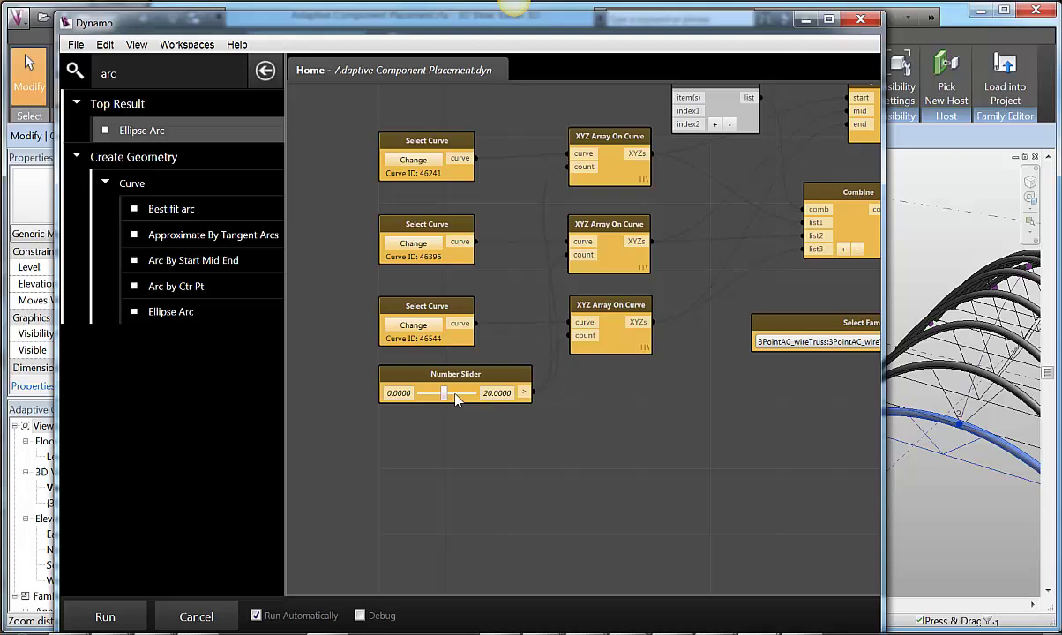
pyautogui.moveTo(447, 400); pyautogui.dragTo(474, 404)
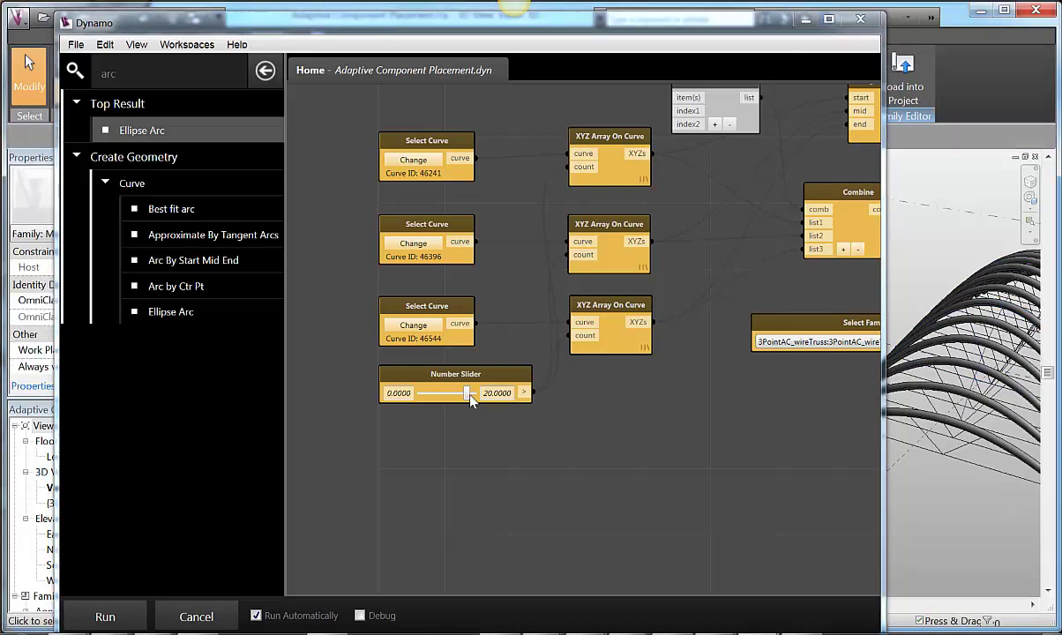
pyautogui.moveTo(471, 399); pyautogui.dragTo(439, 404)
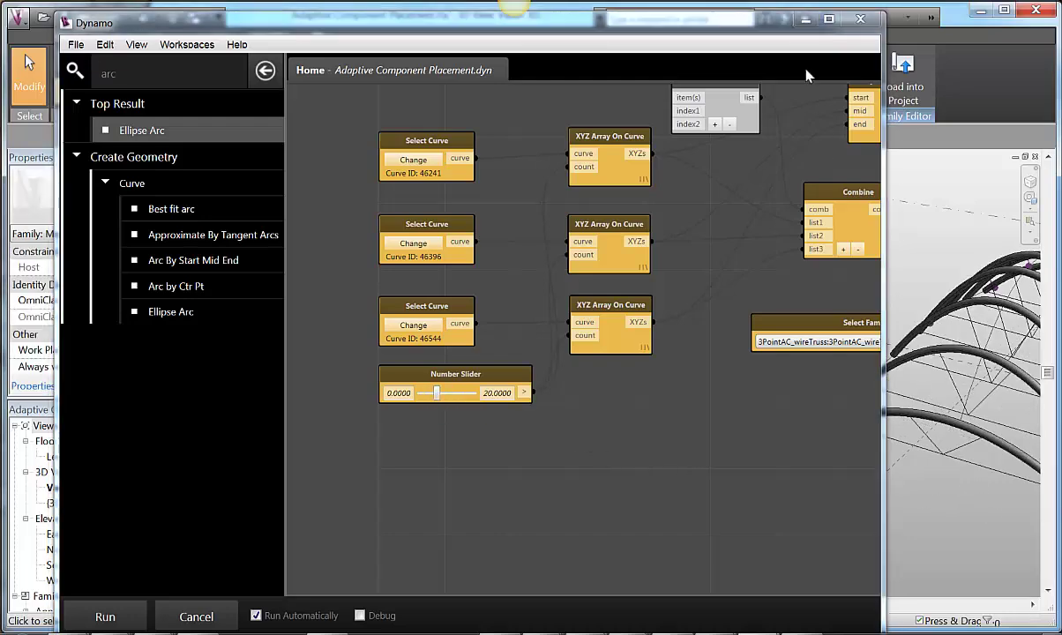
# Uncover the 3D model and raise the control point on the middle curve at the crown to make the truss arches taller.
pyautogui.moveTo(748, 28); pyautogui.dragTo(387, 49)
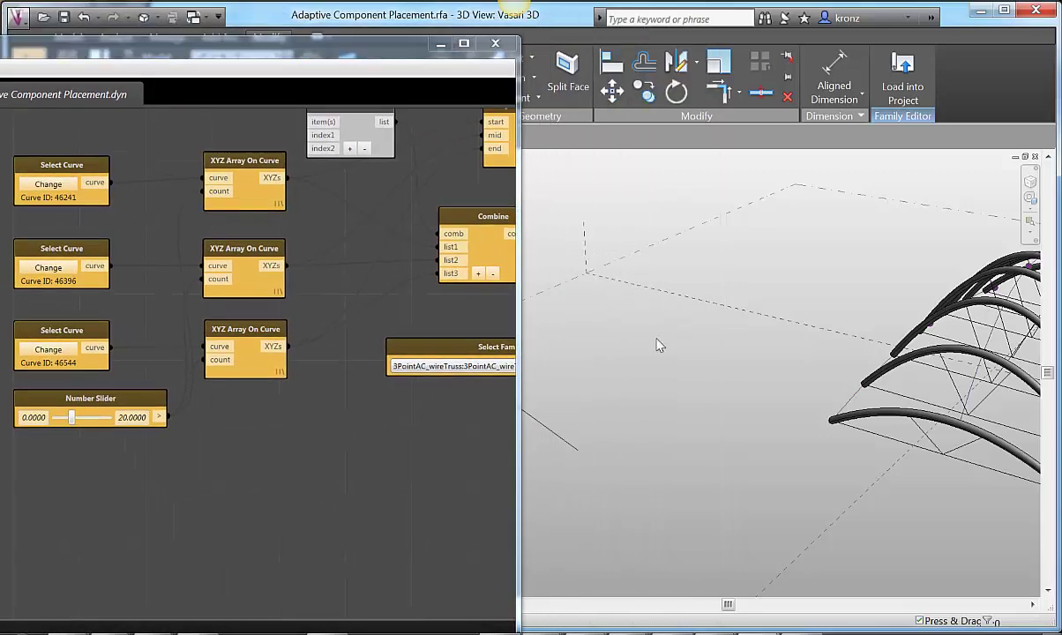
pyautogui.moveTo(676, 350); pyautogui.dragTo(523, 385, button='middle')
pyautogui.keyDown('shift'); pyautogui.moveTo(943, 519); pyautogui.dragTo(893, 467, button='middle'); pyautogui.keyUp('shift')
pyautogui.moveTo(813, 277); pyautogui.dragTo(869, 275)
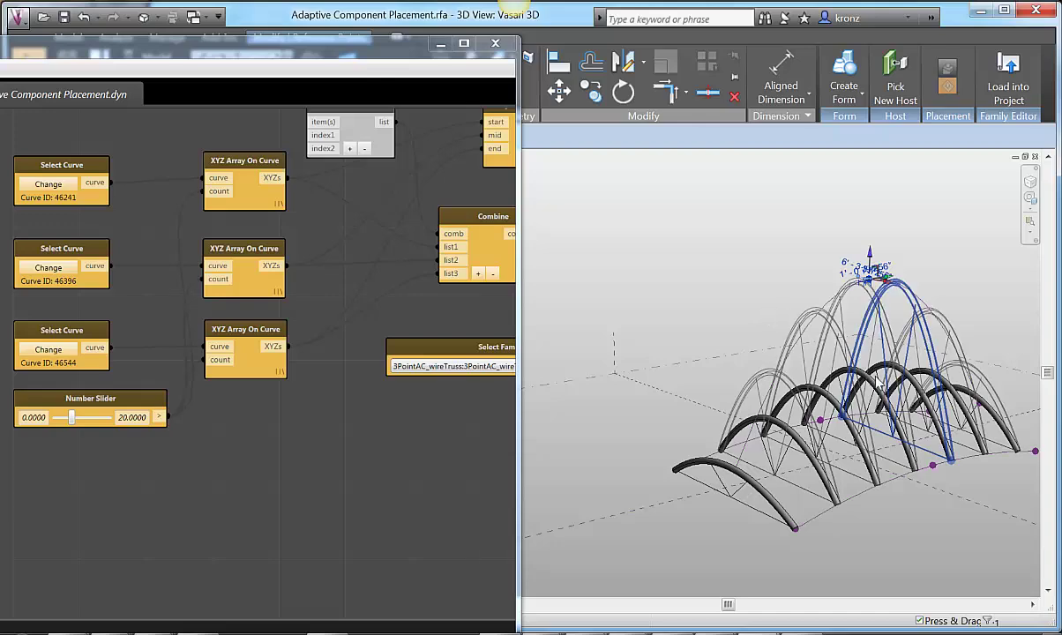
pyautogui.click(640, 361)
pyautogui.keyDown('shift'); pyautogui.moveTo(635, 427); pyautogui.dragTo(704, 441, button='middle'); pyautogui.keyUp('shift')
# Examine the reshaped truss arches from a higher angle in the 3D view, and bring the Dynamo graph back over the model.
pyautogui.moveTo(331, 62); pyautogui.dragTo(596, 72)
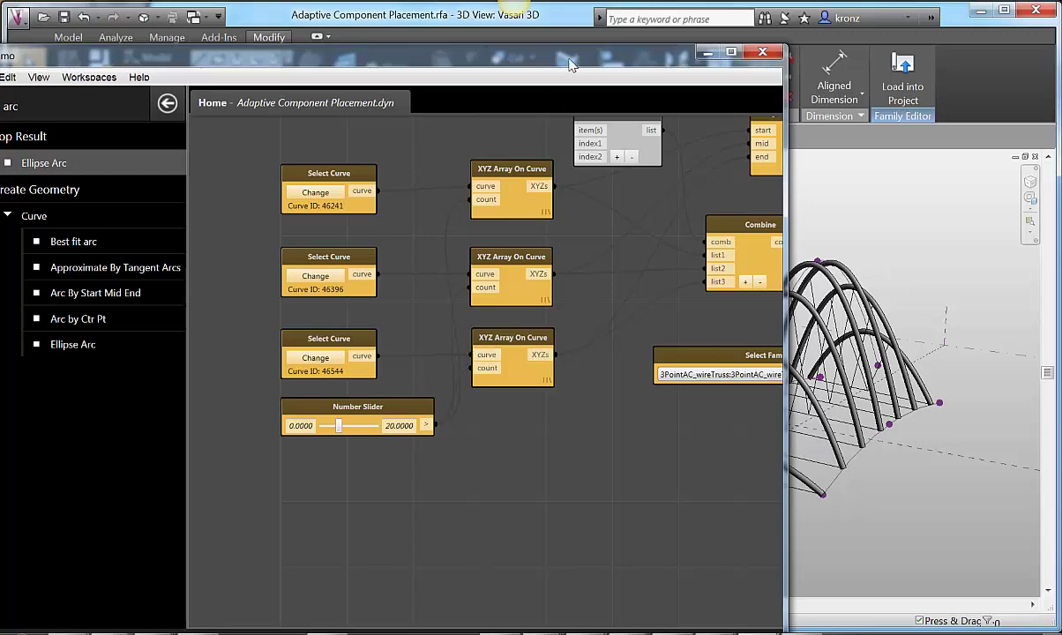
pyautogui.moveTo(566, 65); pyautogui.dragTo(349, 59)
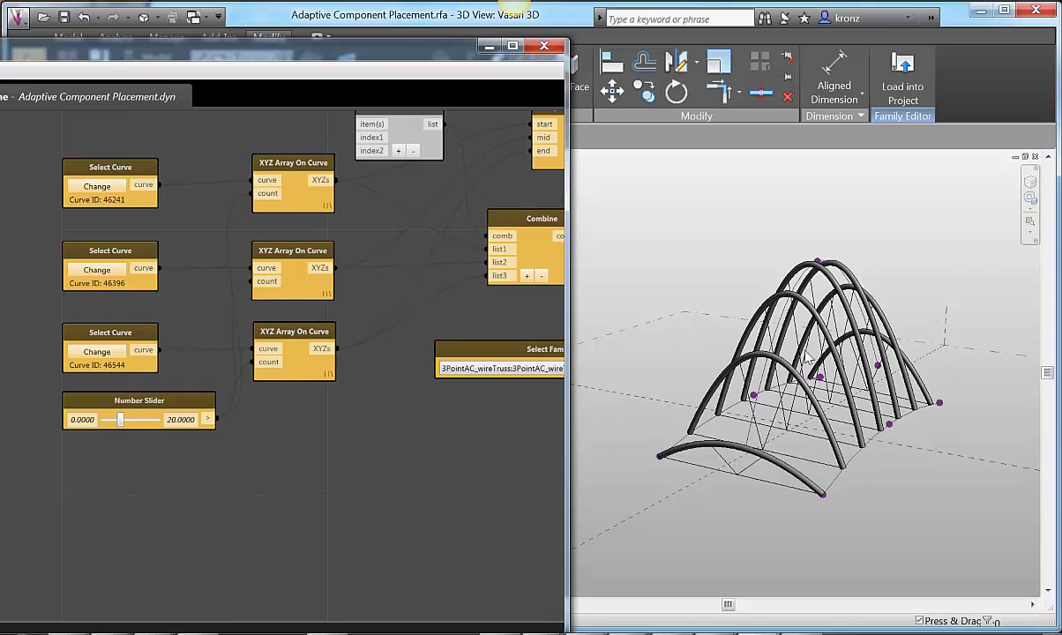
pyautogui.keyDown('shift'); pyautogui.moveTo(858, 216); pyautogui.dragTo(957, 279, button='middle'); pyautogui.keyUp('shift')
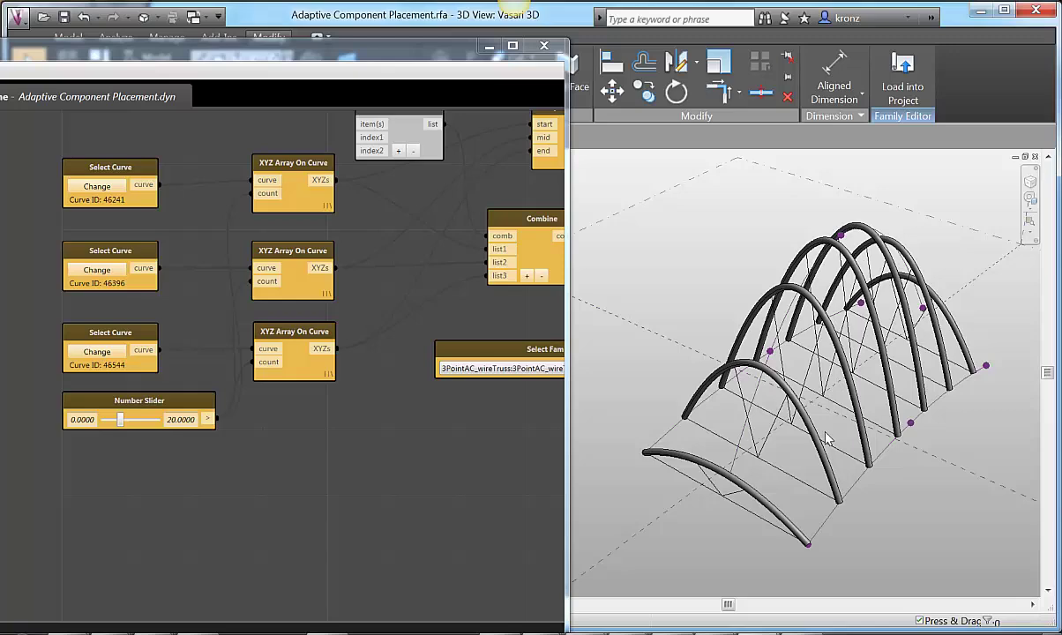
pyautogui.click(389, 55)
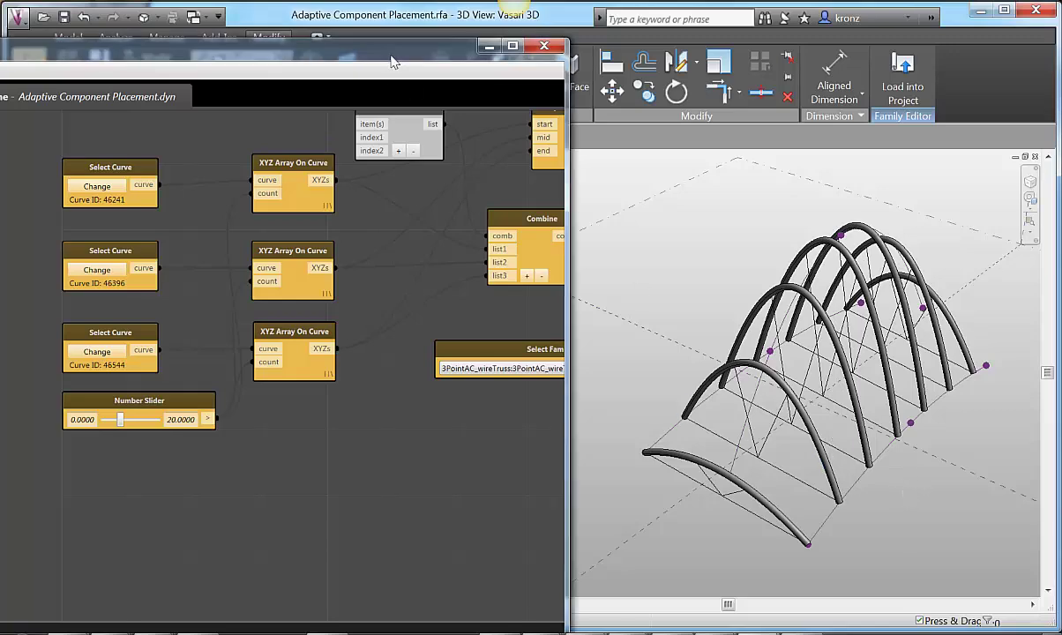
pyautogui.moveTo(395, 62); pyautogui.dragTo(667, 27)
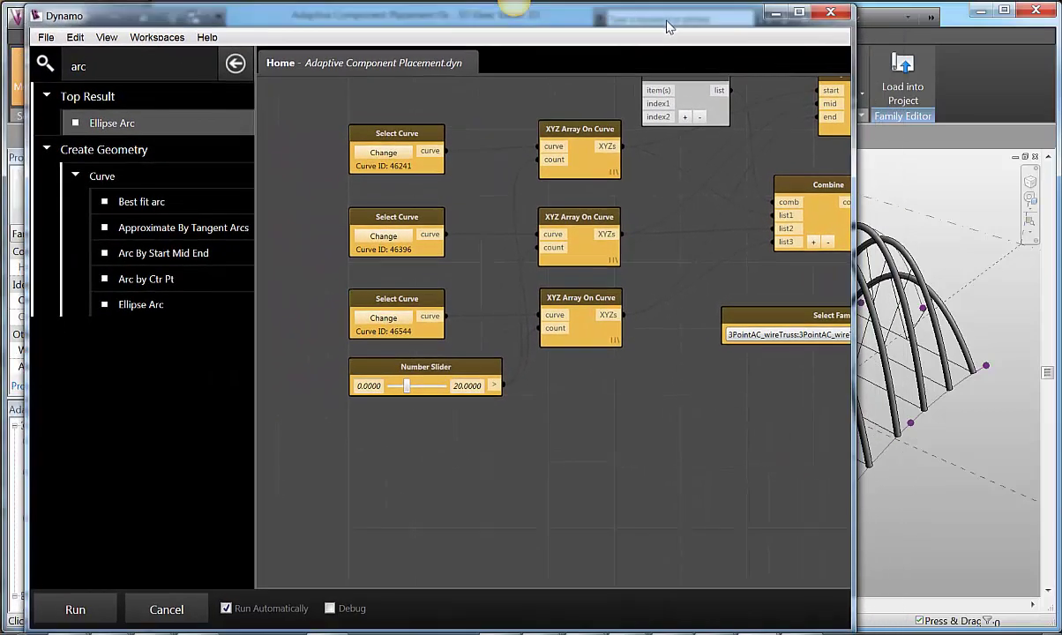